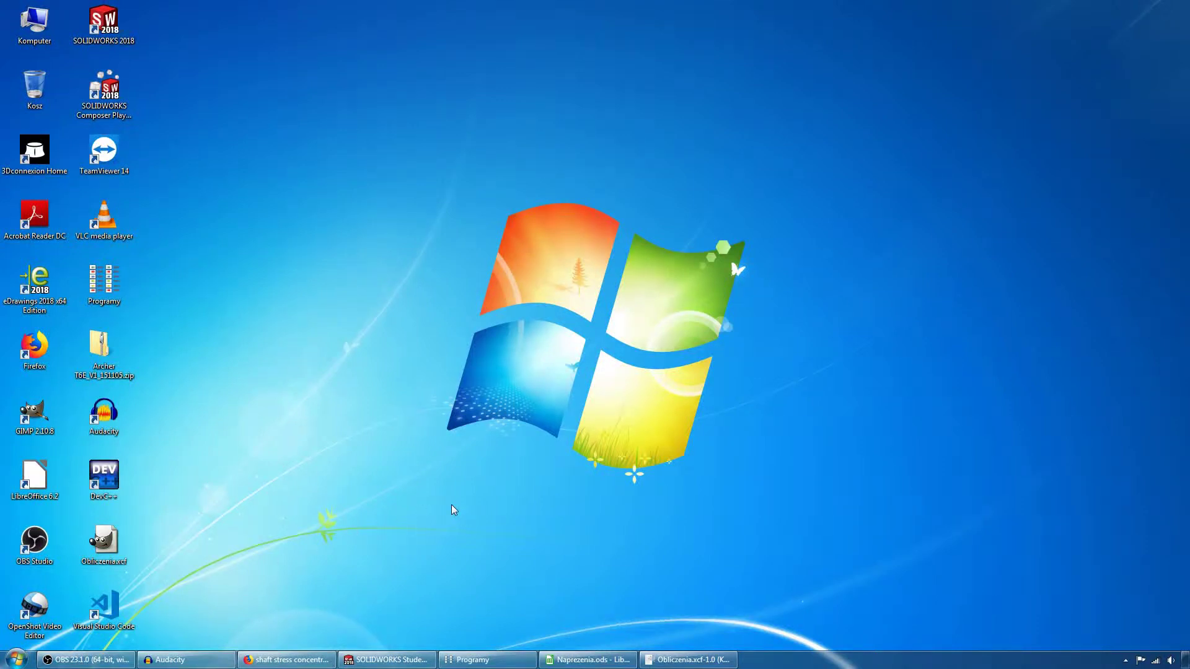
Restore the Obliczenia notes in GIMP and review the shaft dimensions and the calculations down to the 1,2 MPa result
click(675, 660)
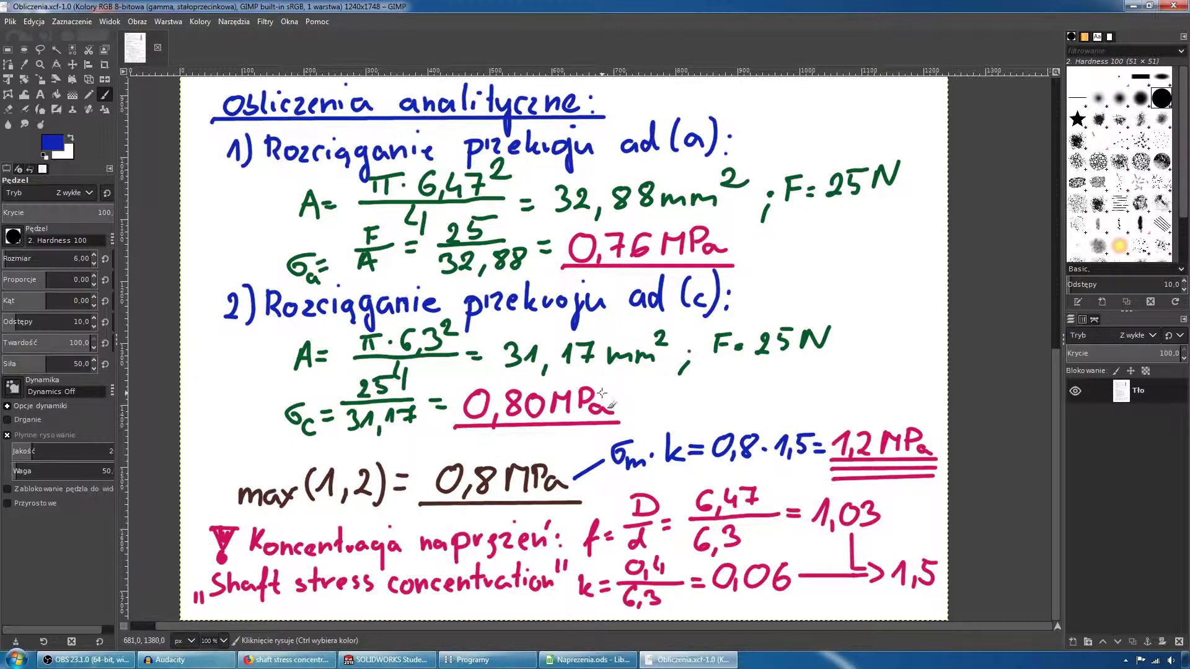
scroll(595, 402, up, 10)
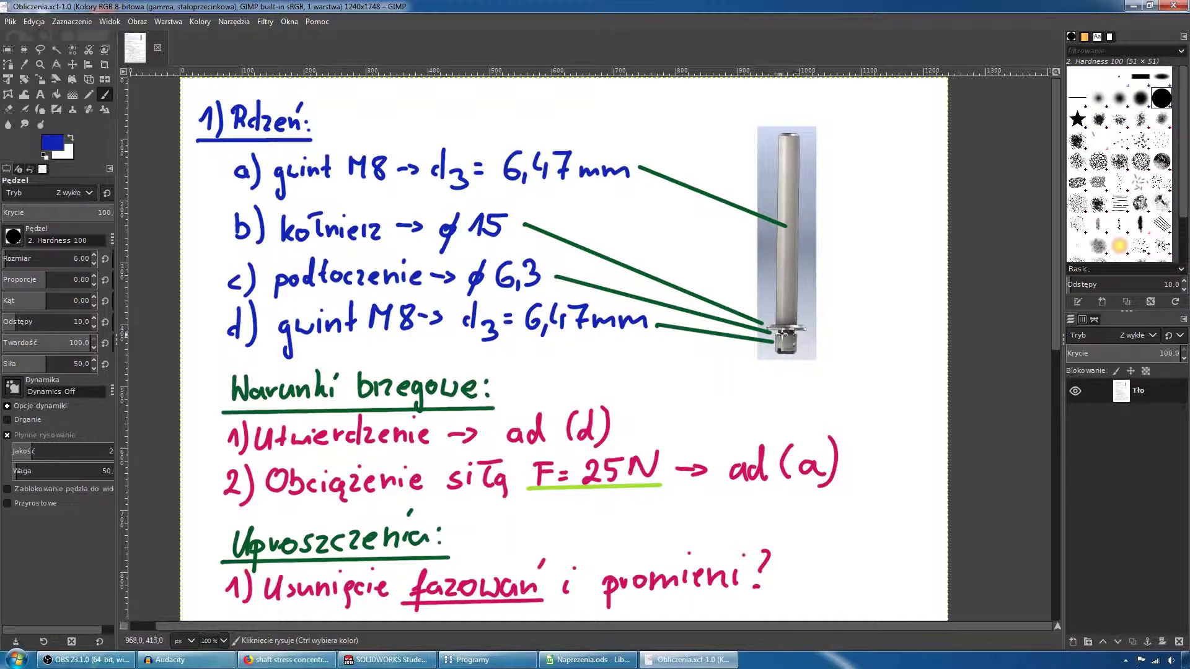
scroll(503, 470, down, 10)
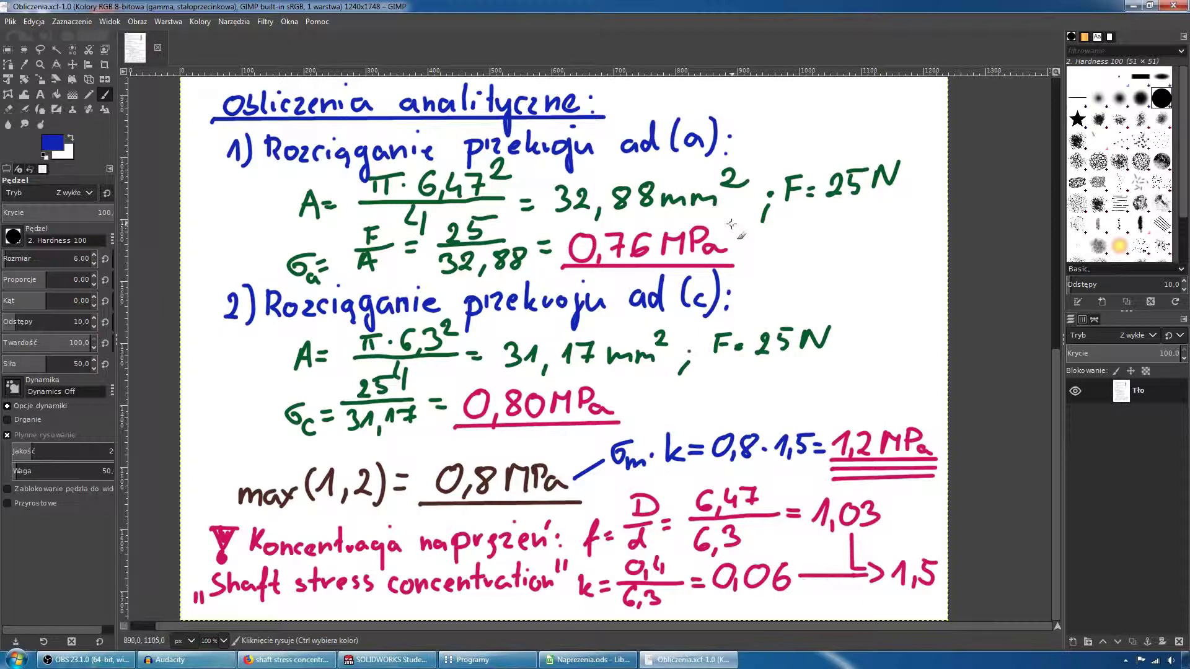
Draw a blue ring around the 0,76 MPa result on the notes
mouse_move(741, 215)
mouse_down()
mouse_move(752, 254)
mouse_move(740, 218)
mouse_up()
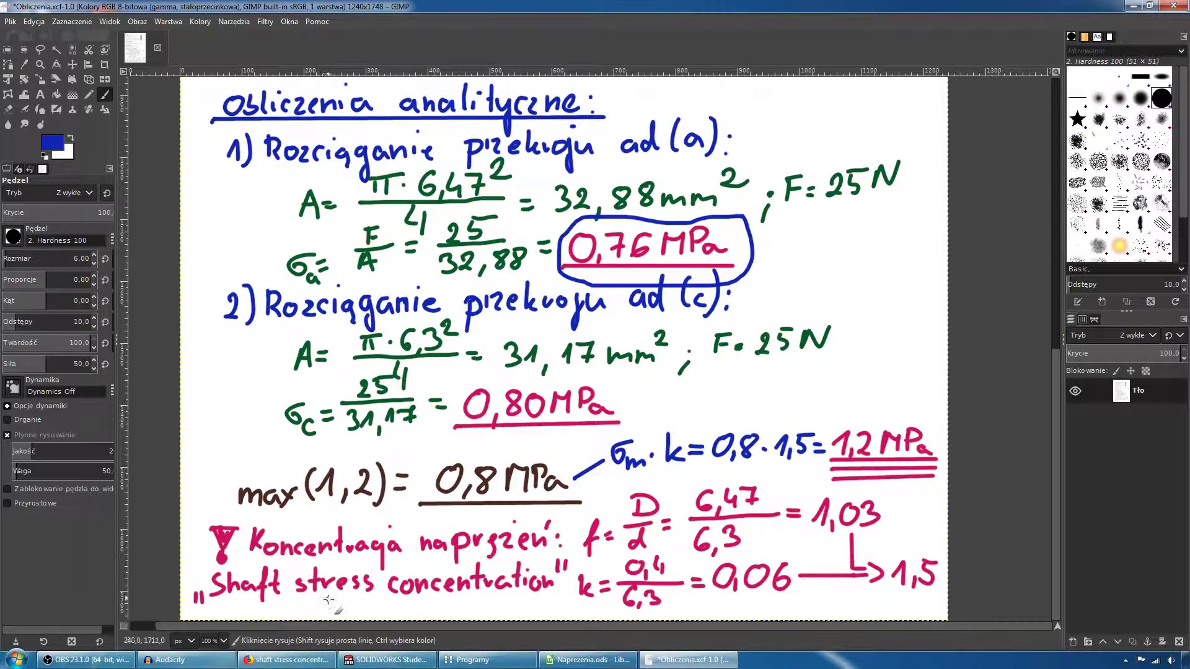
Bring up the shaft model and read the 50 mm and 30 mm cylinder diameters
click(397, 659)
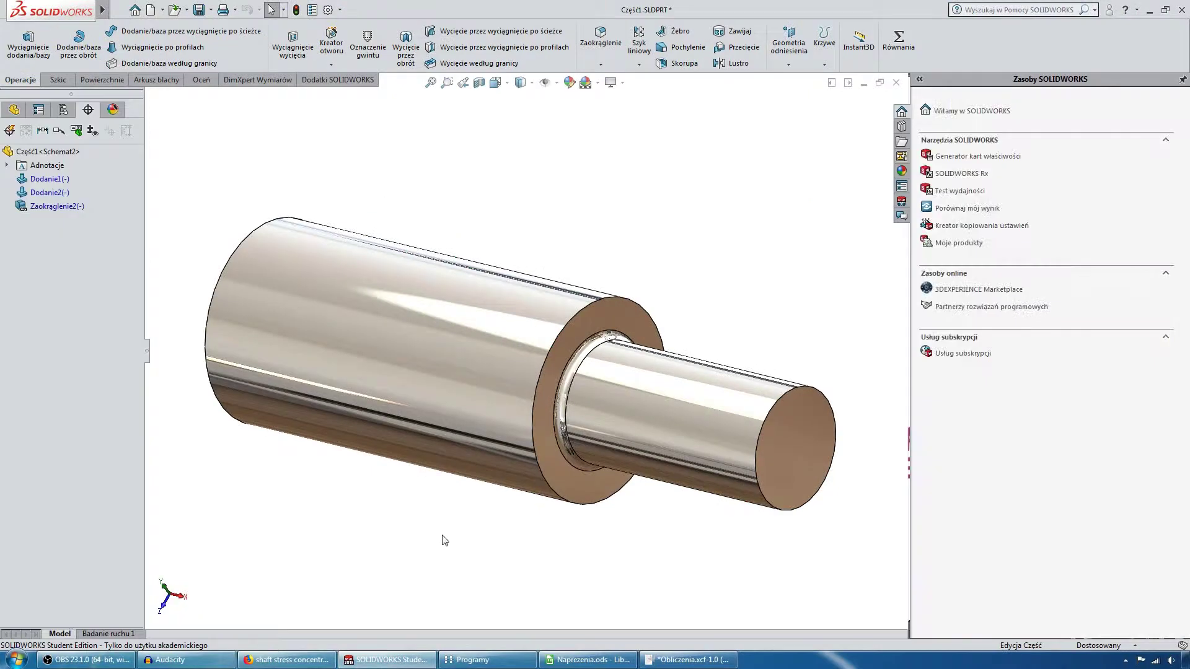
click(582, 296)
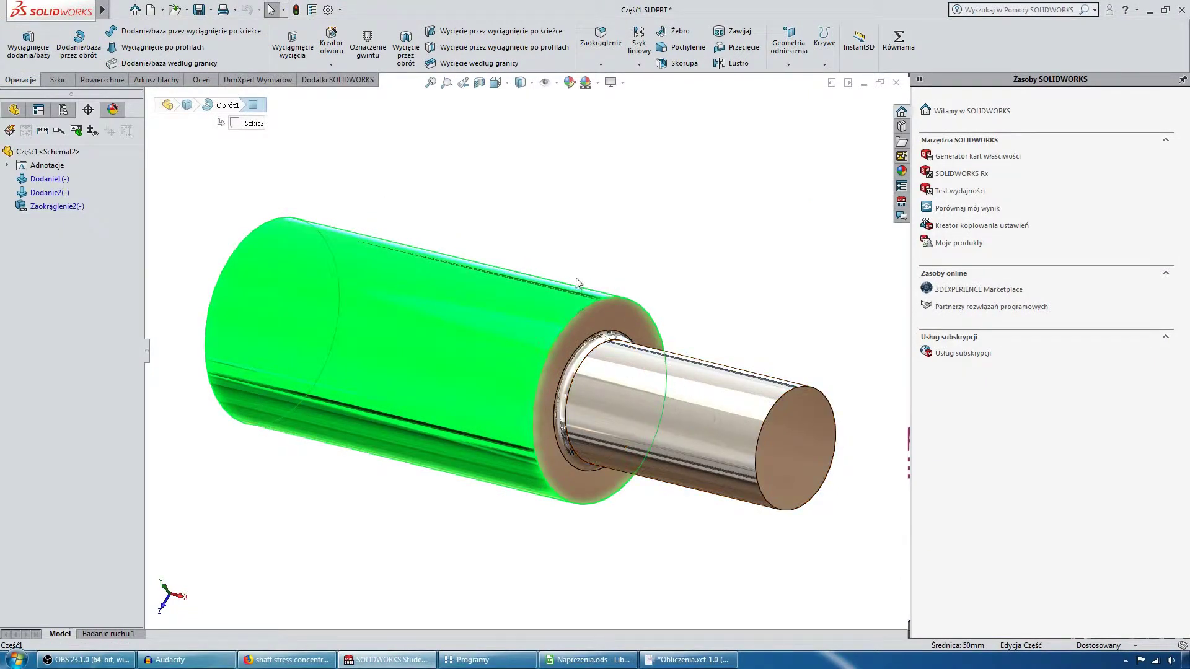
click(537, 292)
click(457, 361)
click(656, 456)
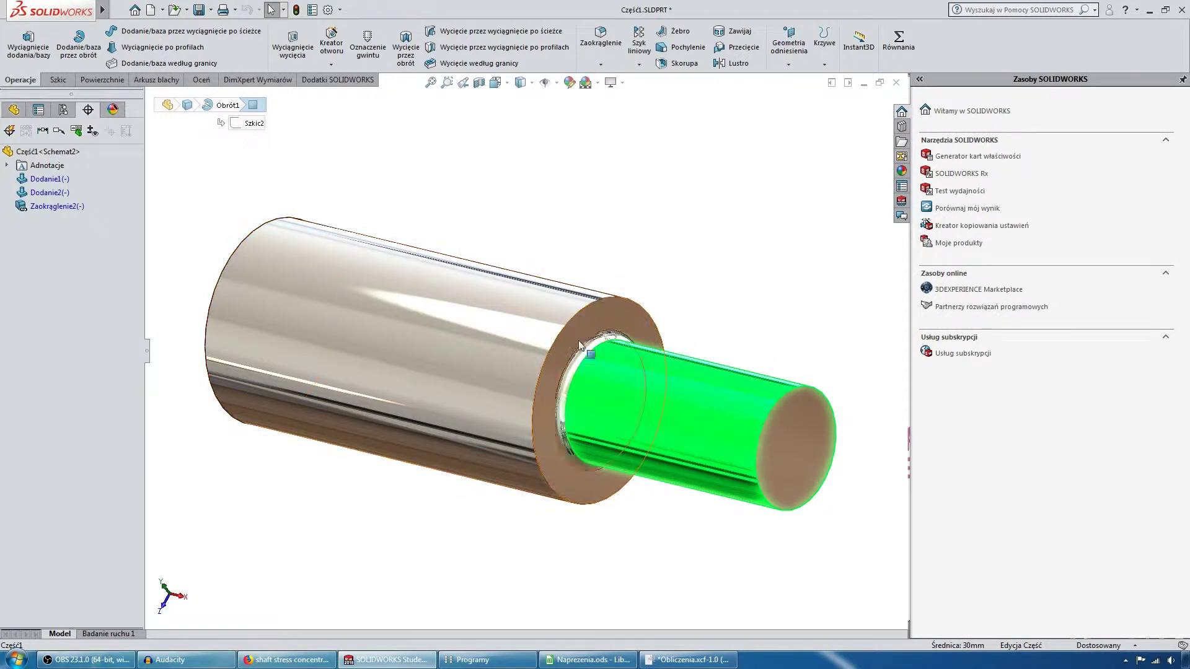
click(682, 297)
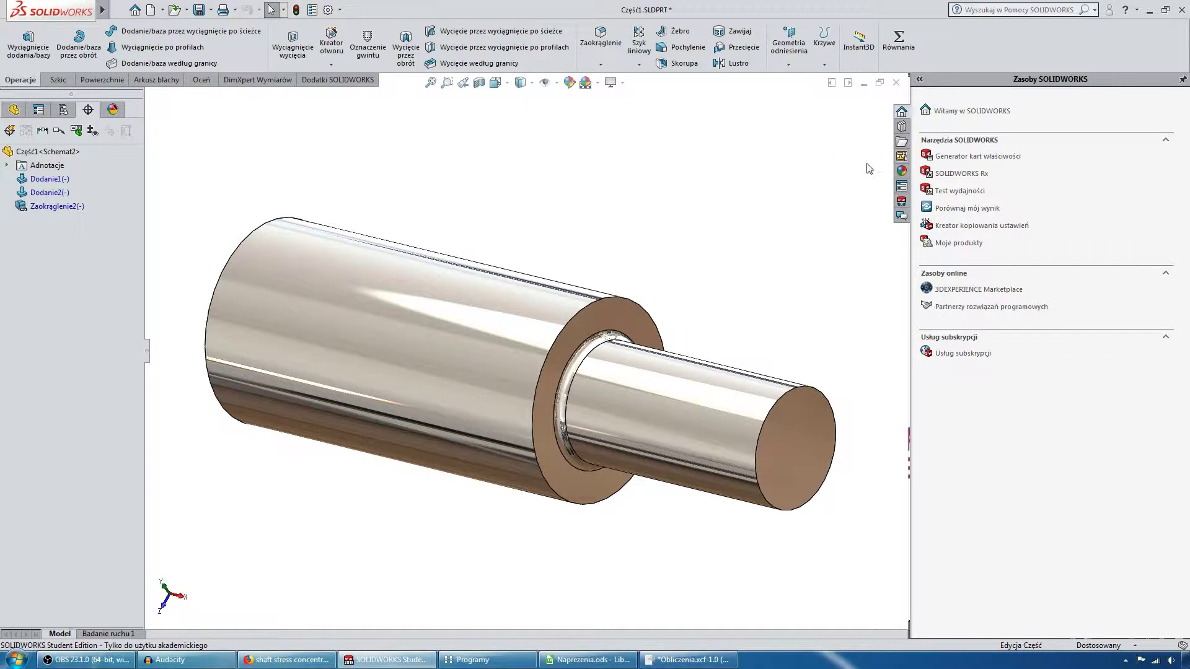
Orbit the shaft and inspect the fillet at the shoulder
middle_drag(774, 177, 757, 207)
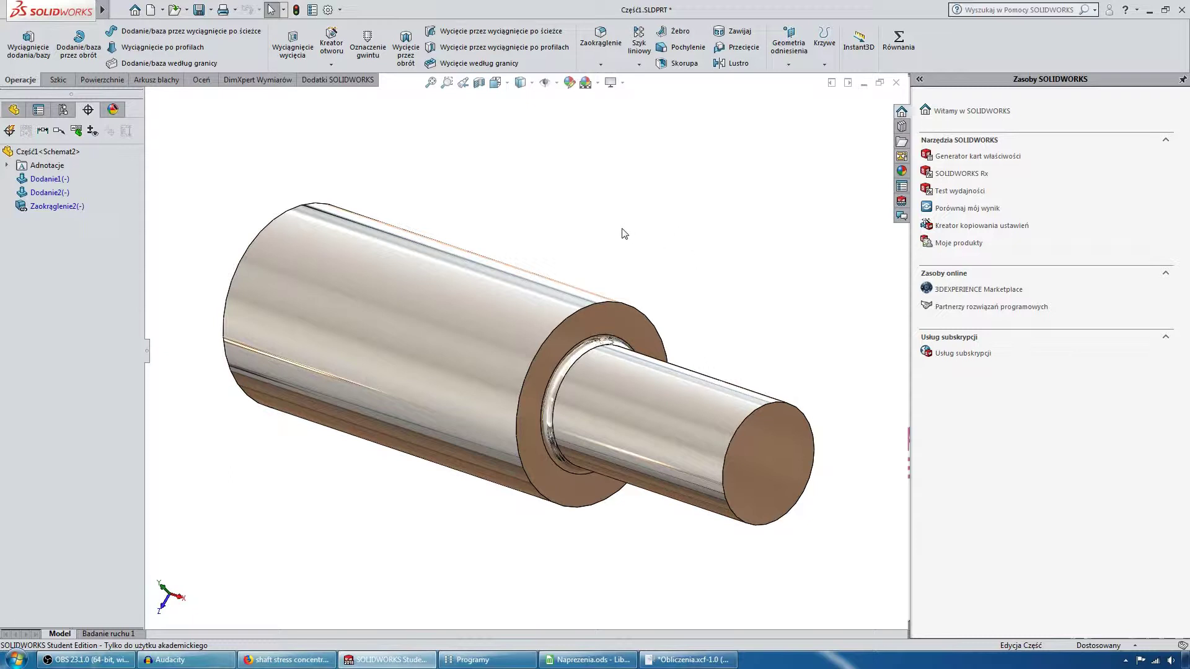
click(605, 345)
click(774, 348)
middle_drag(651, 215, 666, 256)
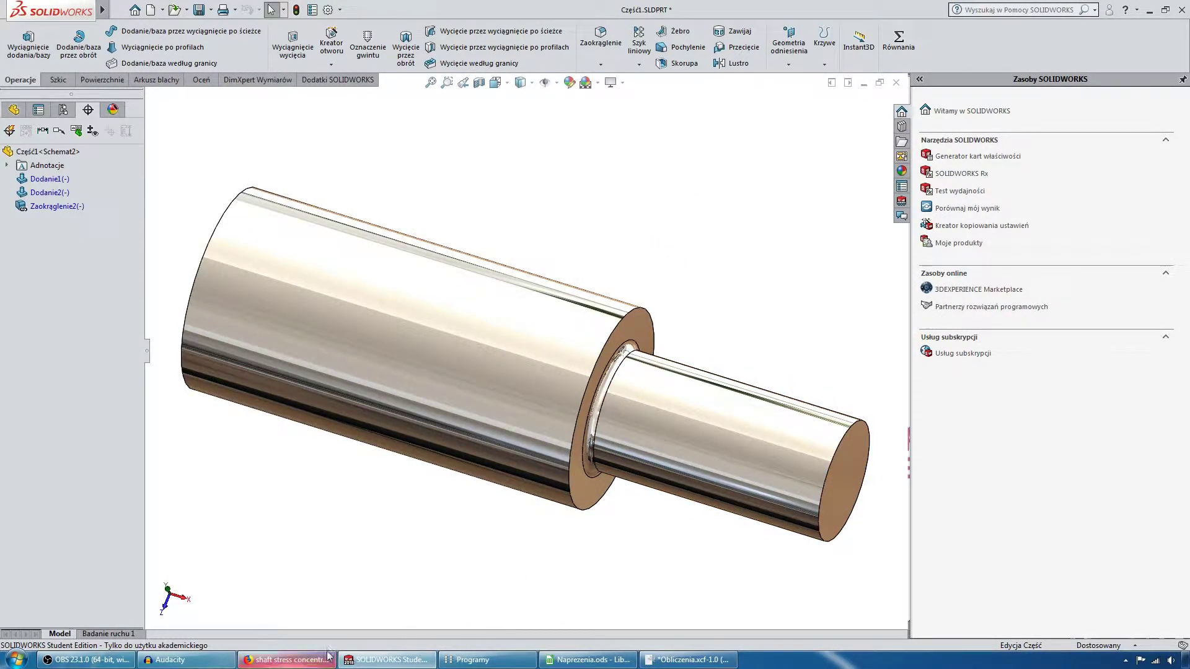
click(679, 658)
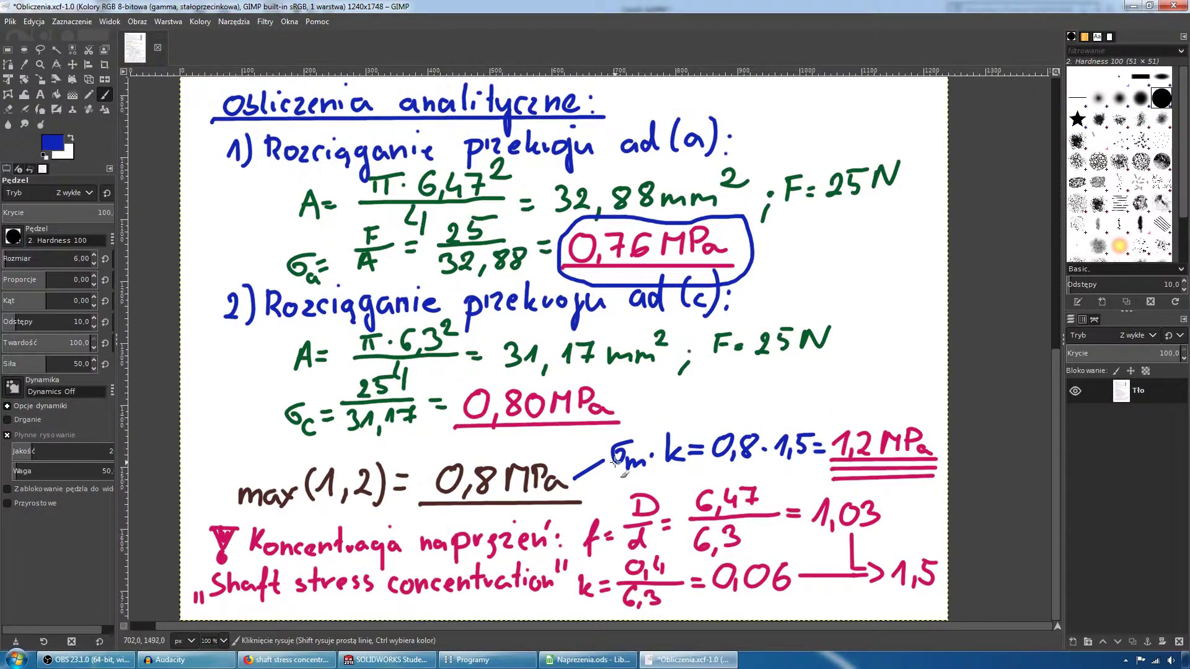
scroll(620, 458, up, 5)
scroll(642, 421, up, 2)
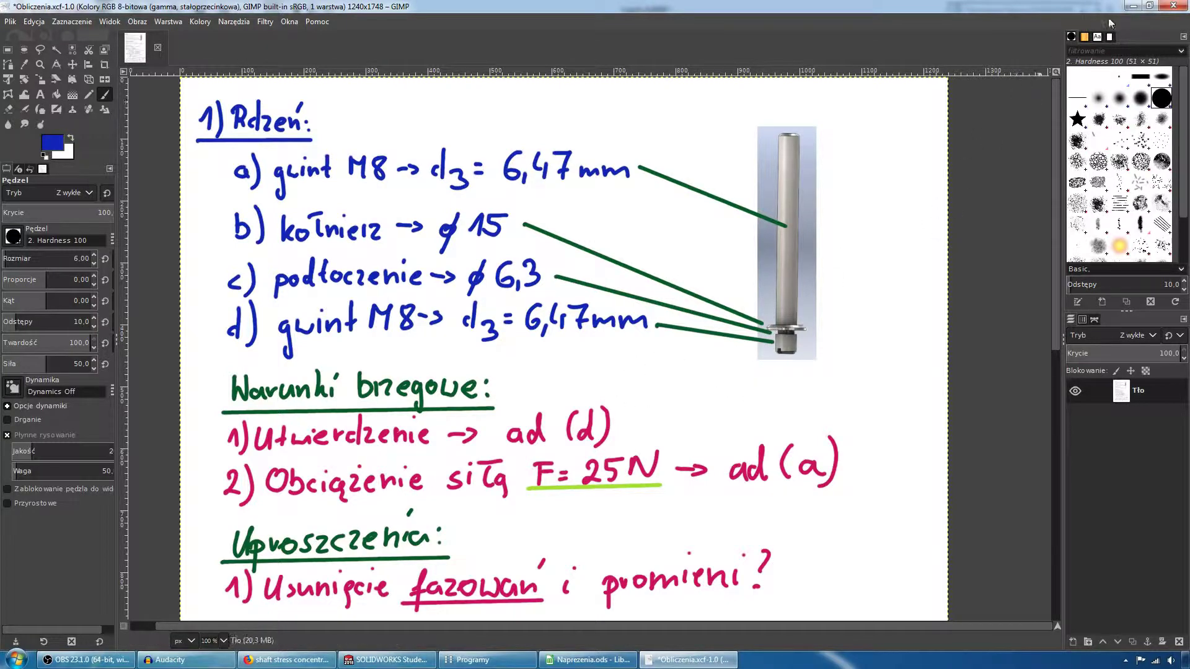
click(1132, 6)
Zoom the shaft model, then switch to the 'shaft stress concentration' image search
scroll(682, 257, up, 1)
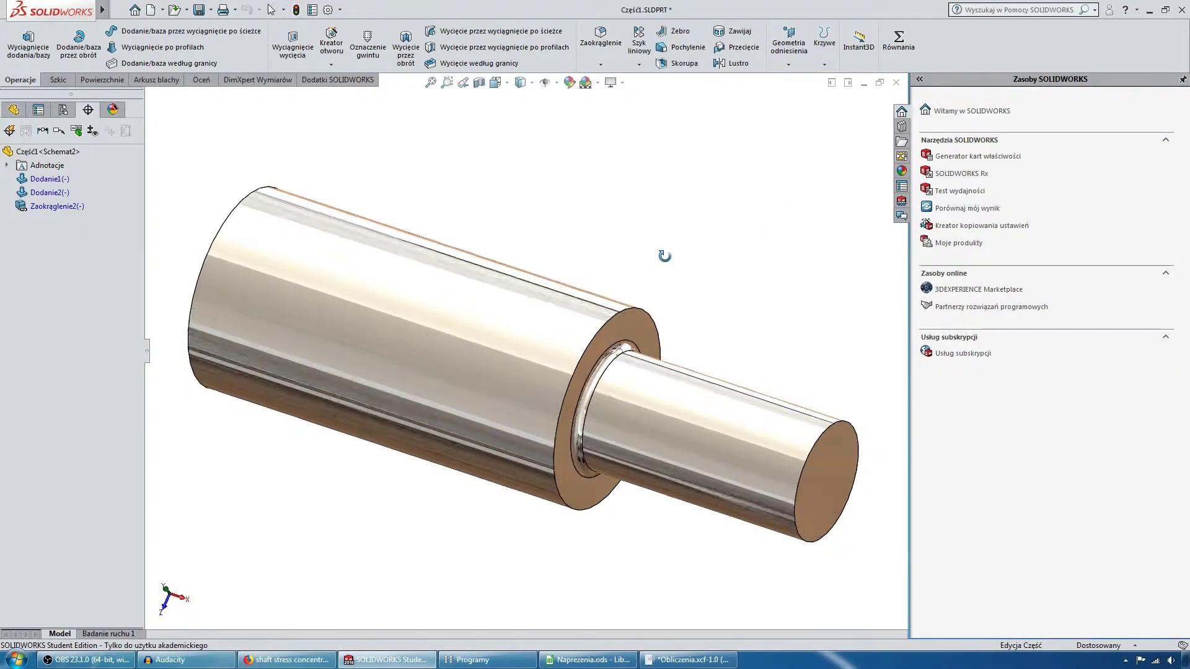
scroll(406, 216, up, 2)
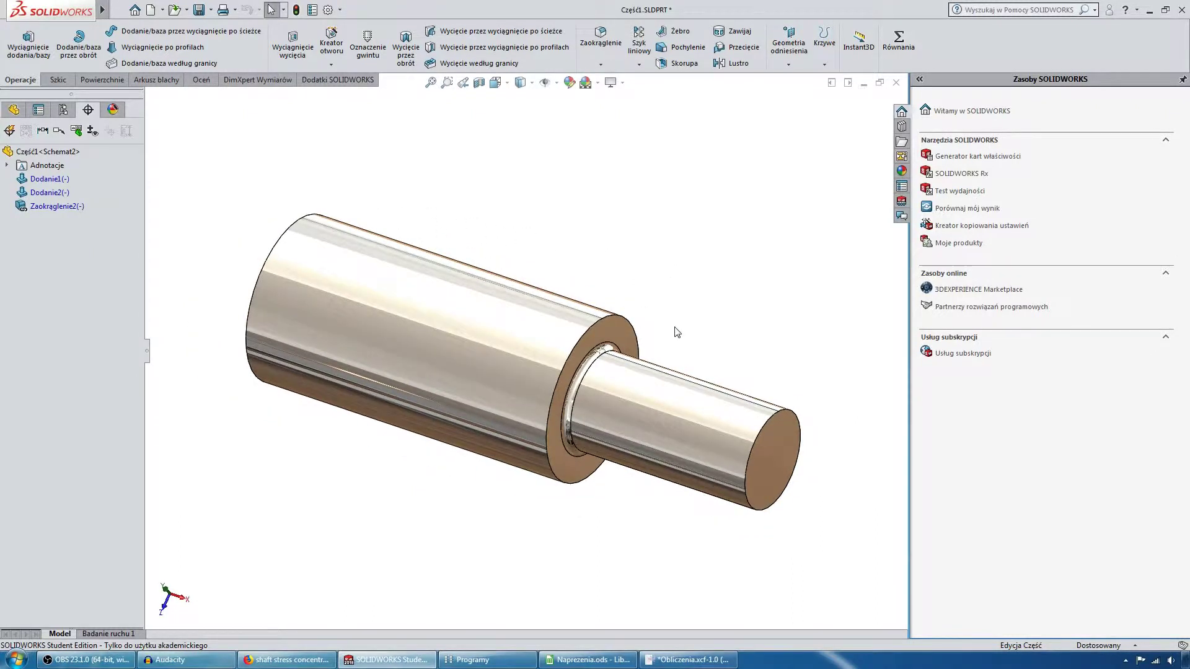
scroll(677, 333, down, 2)
scroll(677, 330, up, 1)
scroll(676, 329, up, 1)
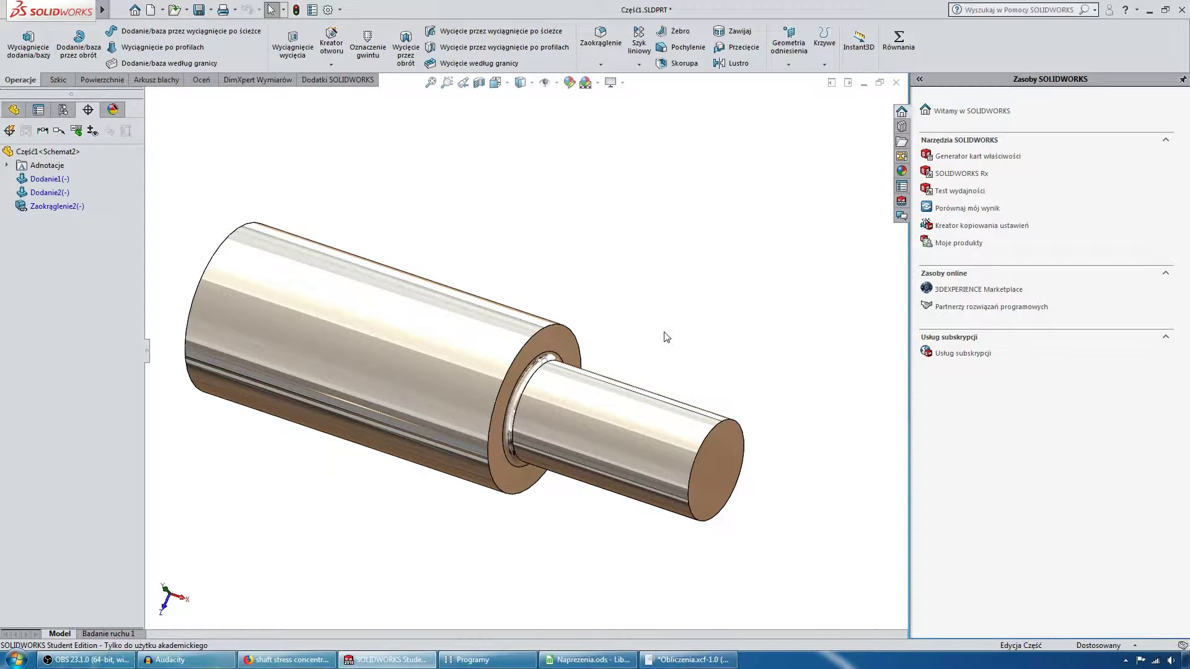
click(286, 659)
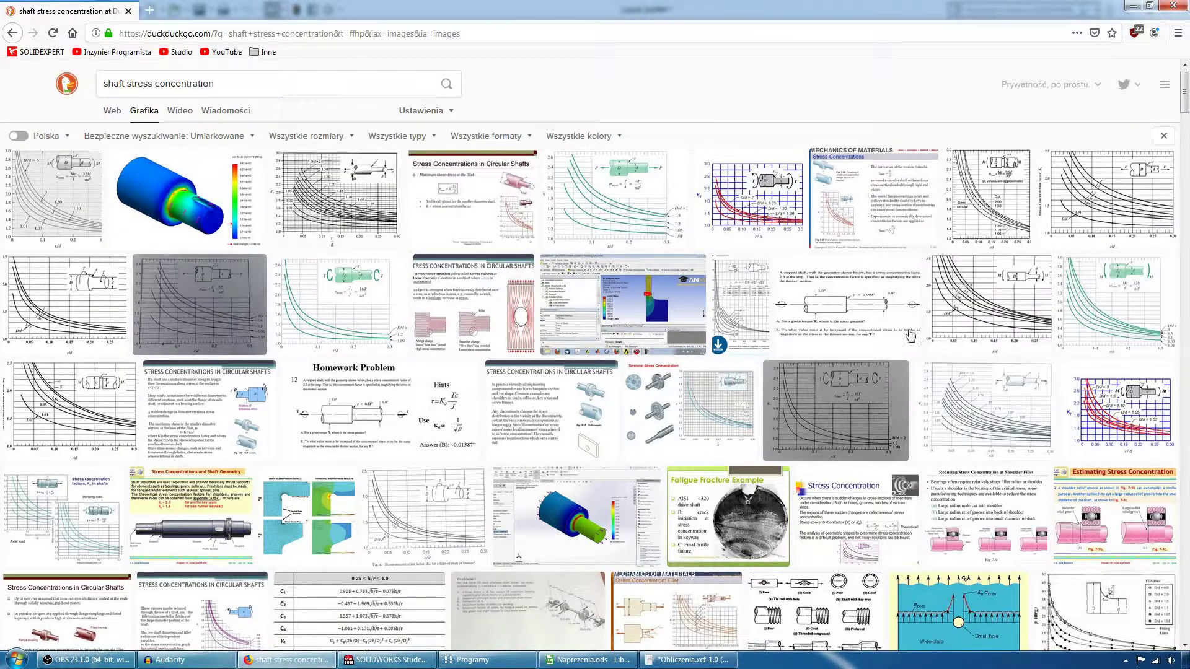
Enlarge the Engineers Edge stress concentration factor chart
click(132, 401)
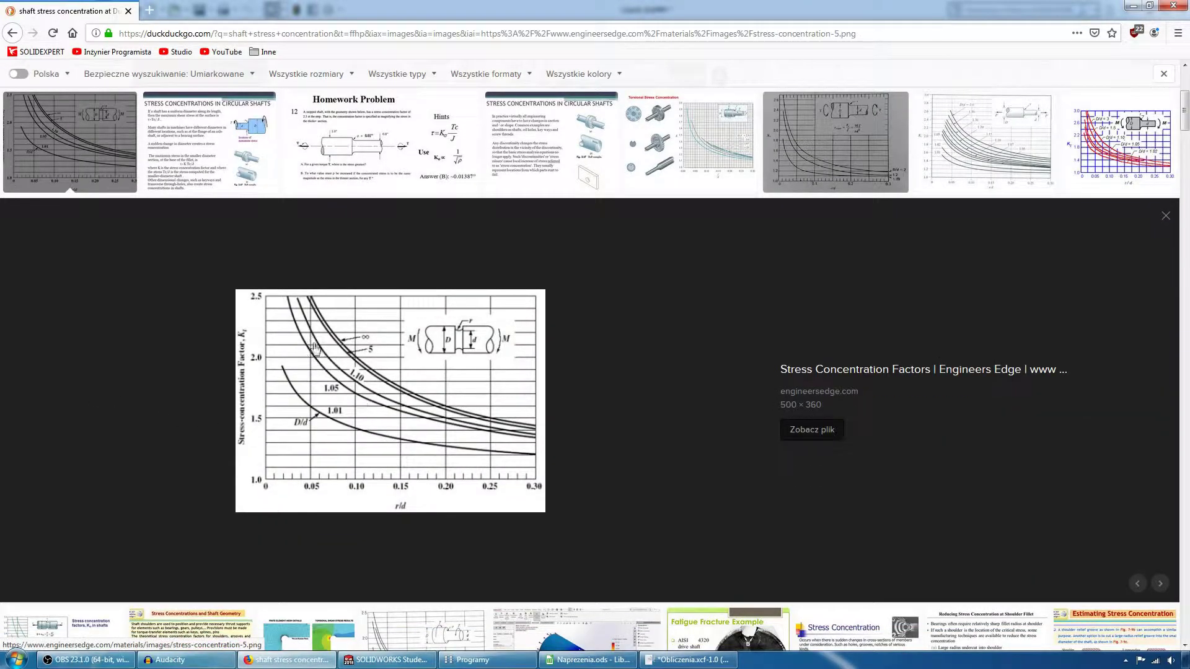
scroll(375, 414, up, 3)
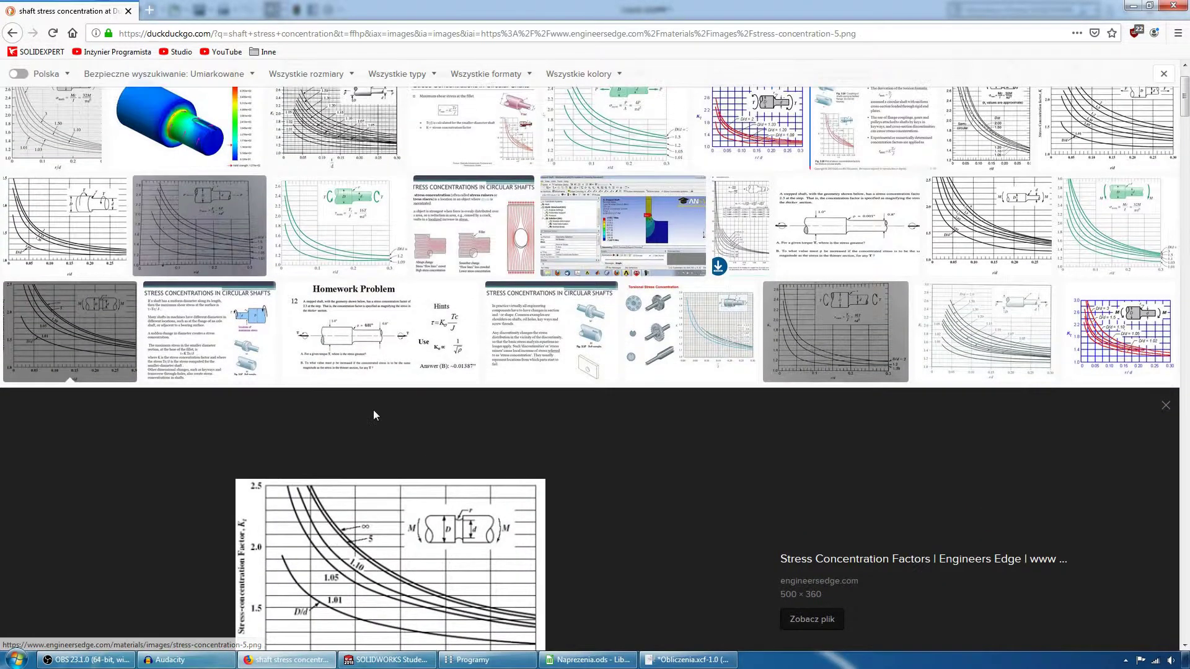
scroll(415, 434, down, 2)
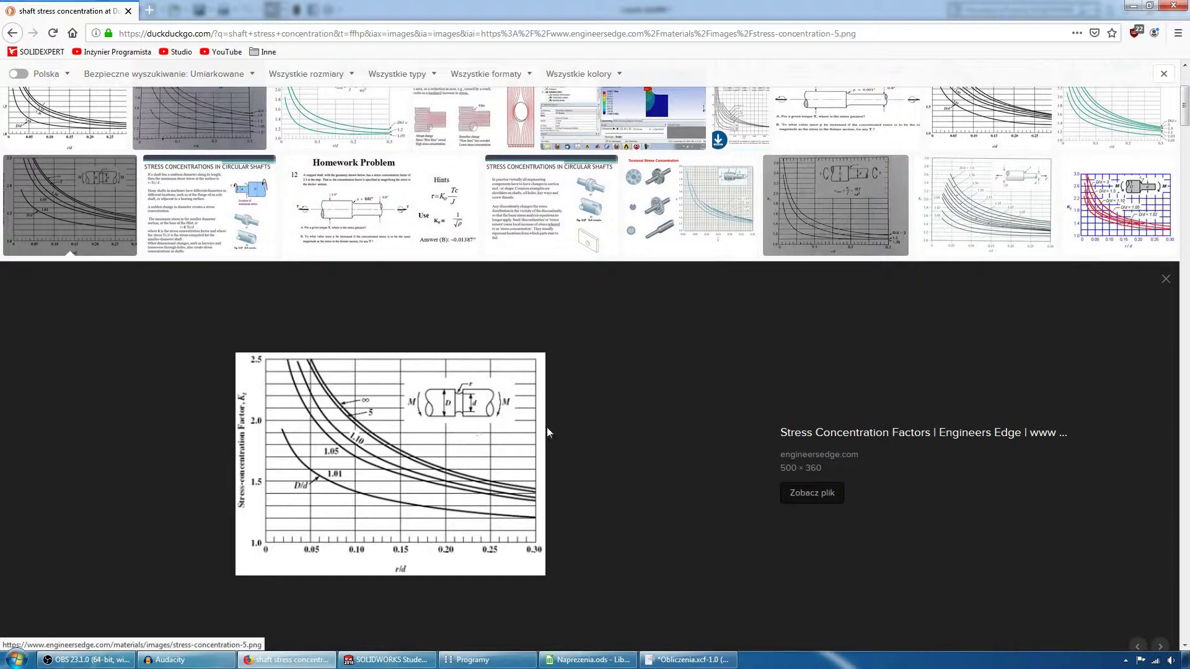
scroll(496, 436, up, 1)
scroll(481, 442, up, 2)
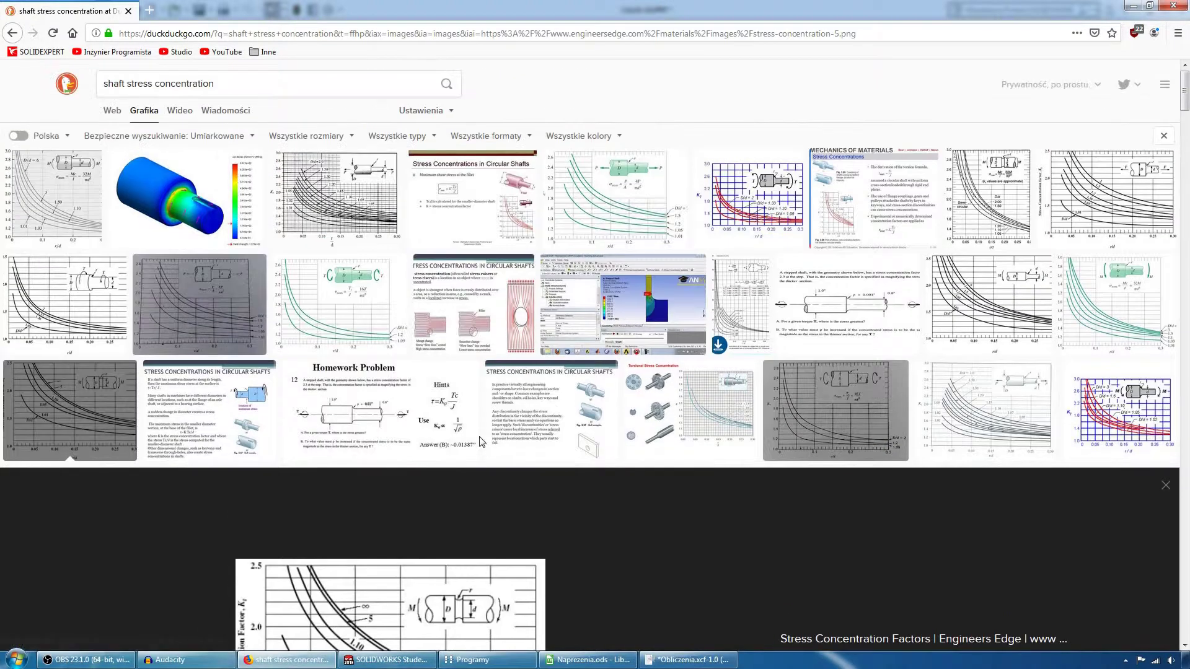
View the researchgate Kt-versus-r/d stepped-shaft chart, then minimize the browser
click(357, 223)
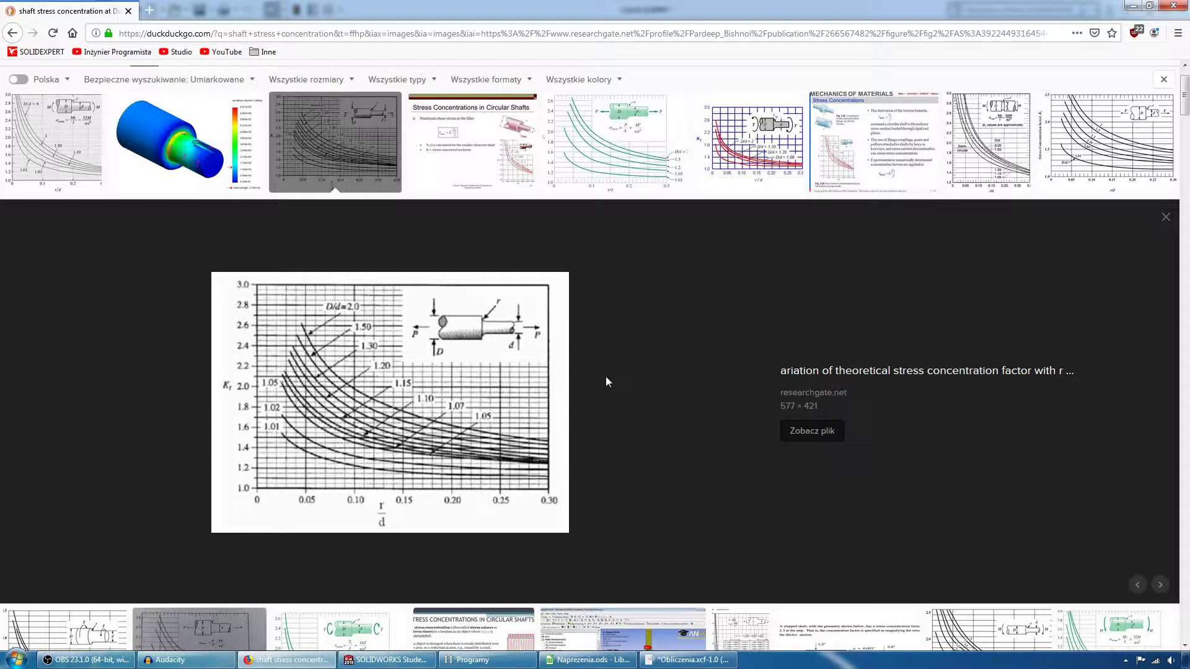
scroll(605, 376, up, 2)
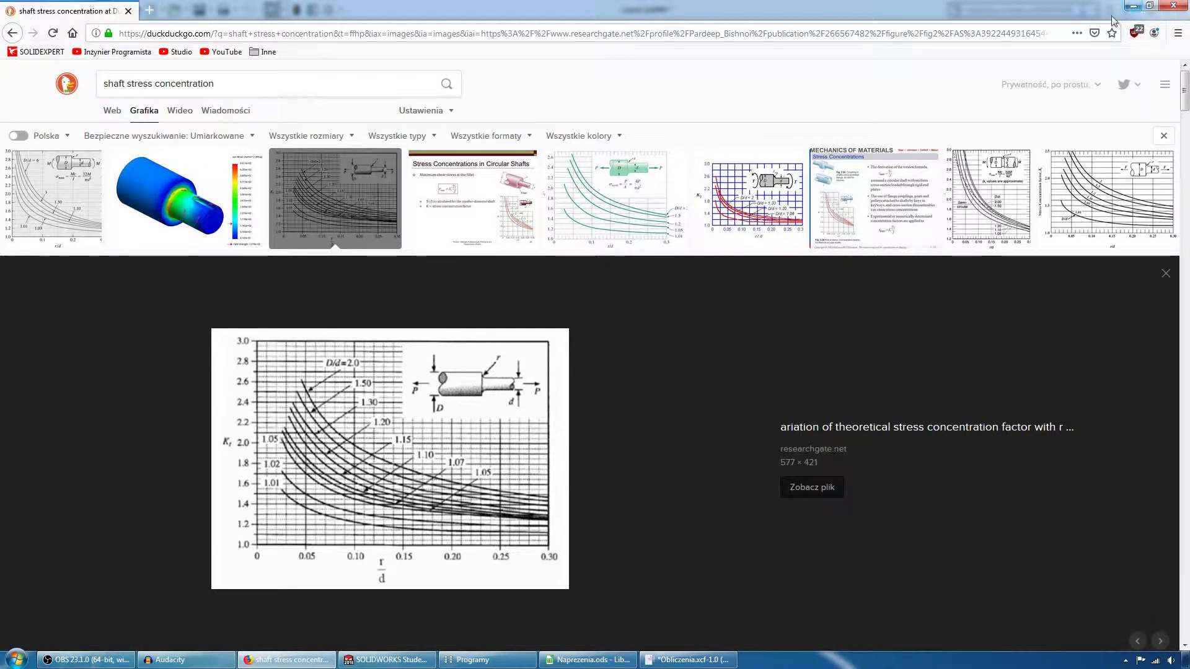
click(1132, 5)
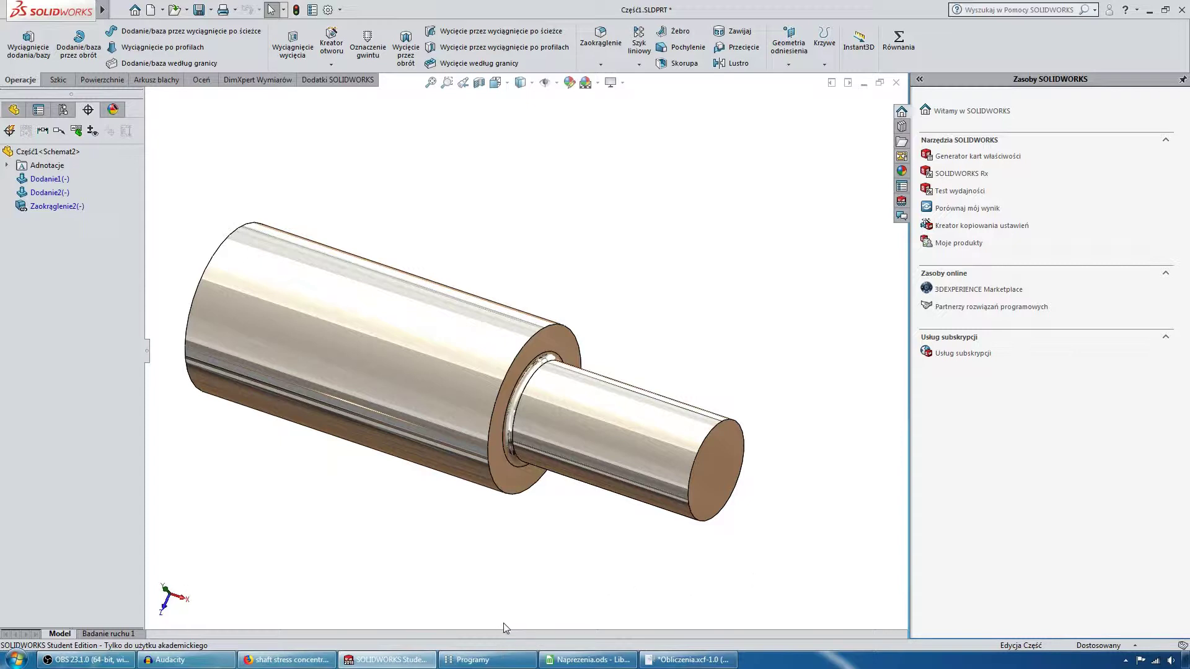
Launch Spietrzenie_naprezen.exe from the Programy folder and enter the large diameter D = 50
mouse_move(475, 659)
click(498, 659)
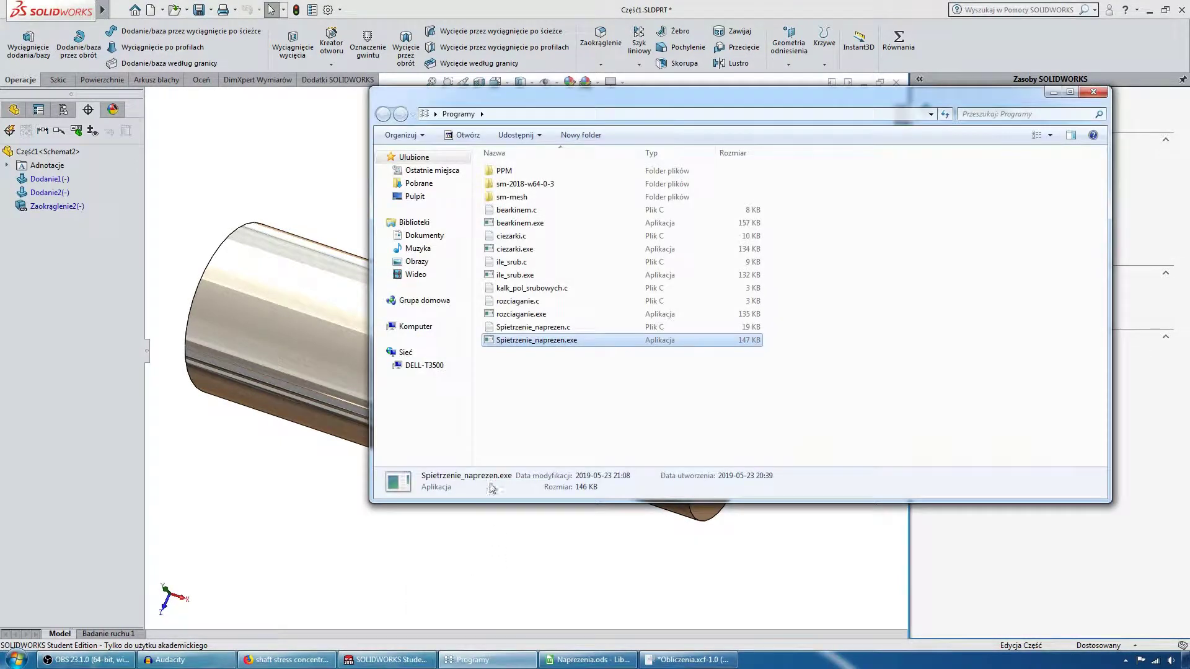
double_click(537, 340)
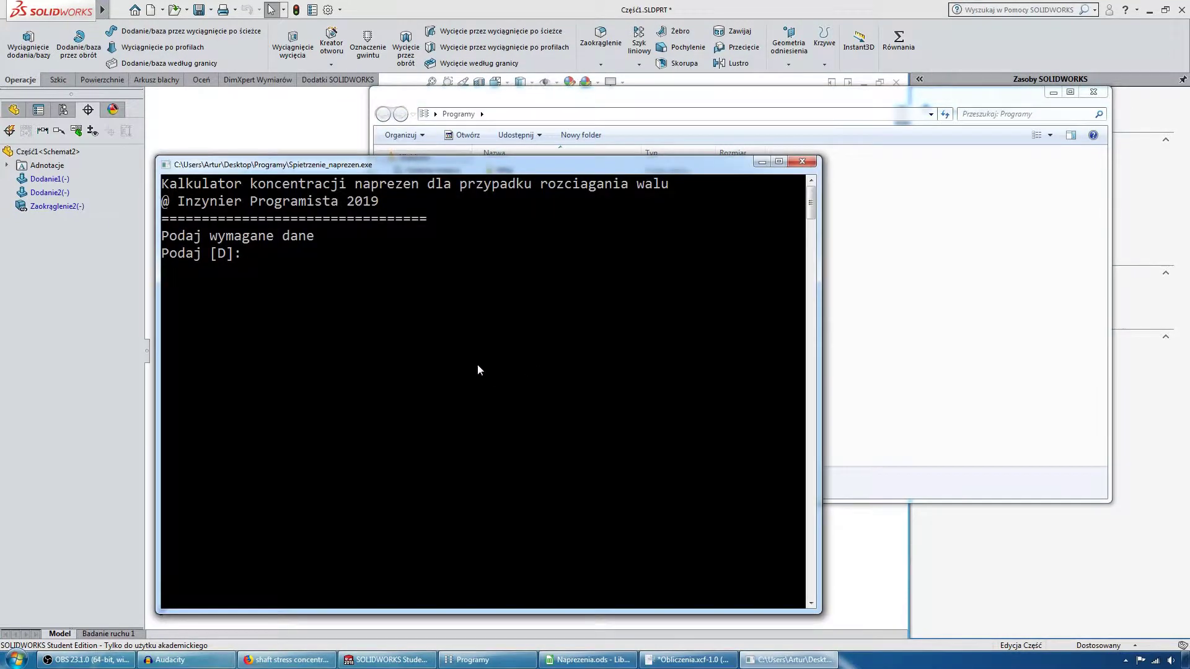
drag(423, 164, 559, 139)
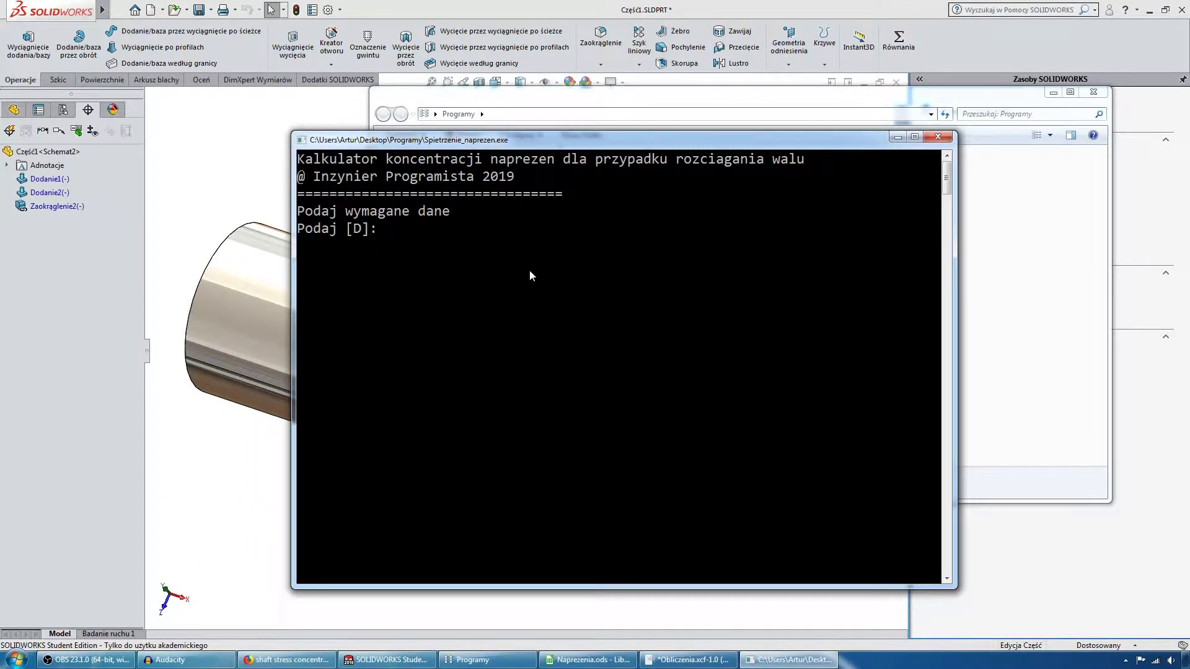
text(5)
text(0)
key(Return)
Enter d = 40, r = 2 and F = 5000 N, giving 3.98 MPa principal and 8.62 MPa reduced stress
drag(534, 142, 662, 158)
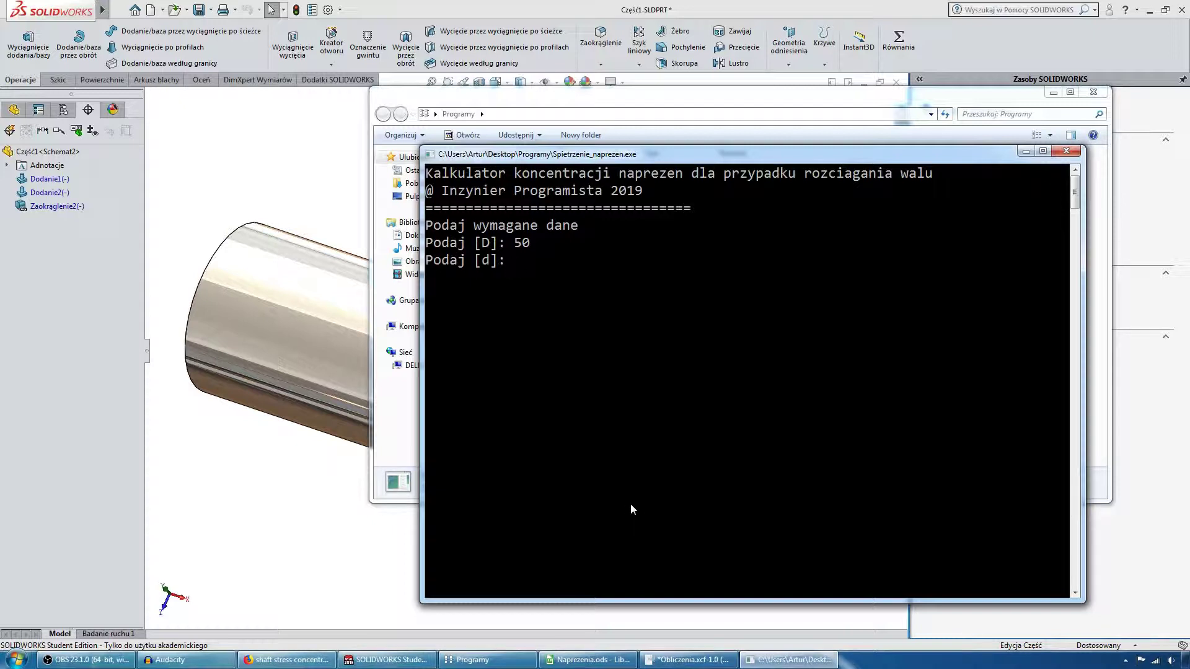
text(40)
key(Return)
text(2)
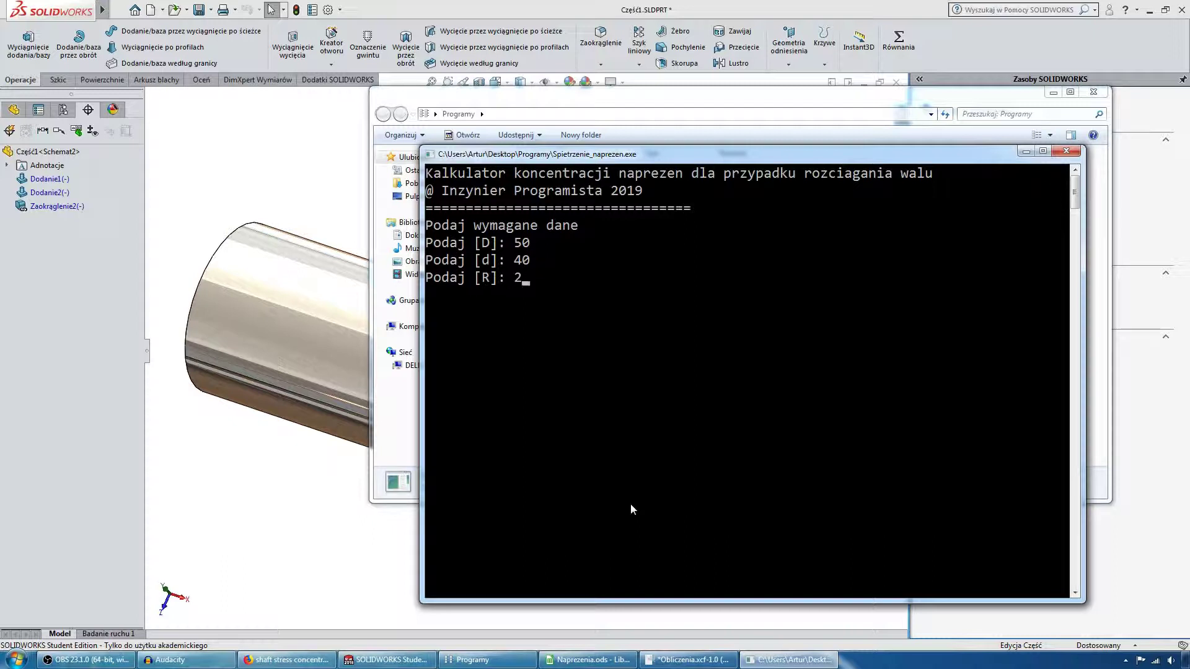
key(Return)
text(000)
key(Return)
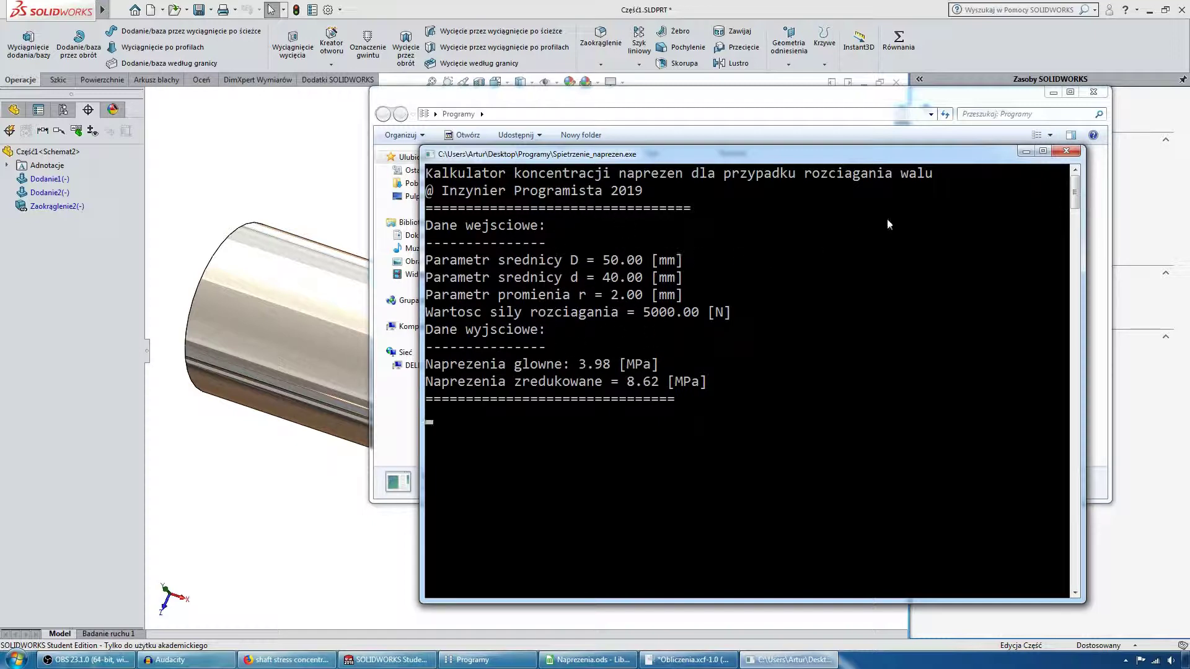
Minimize the calculator console and Programy folder, then bring up Naprezenia.ods in Calc
click(1025, 152)
click(1053, 93)
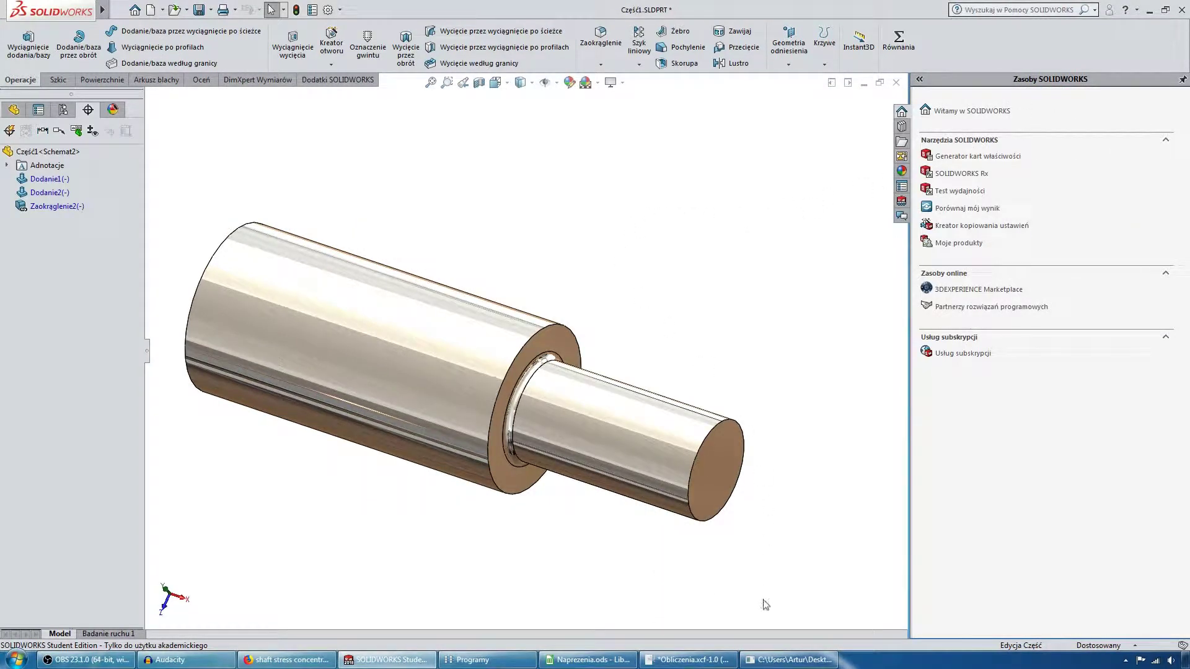
click(776, 661)
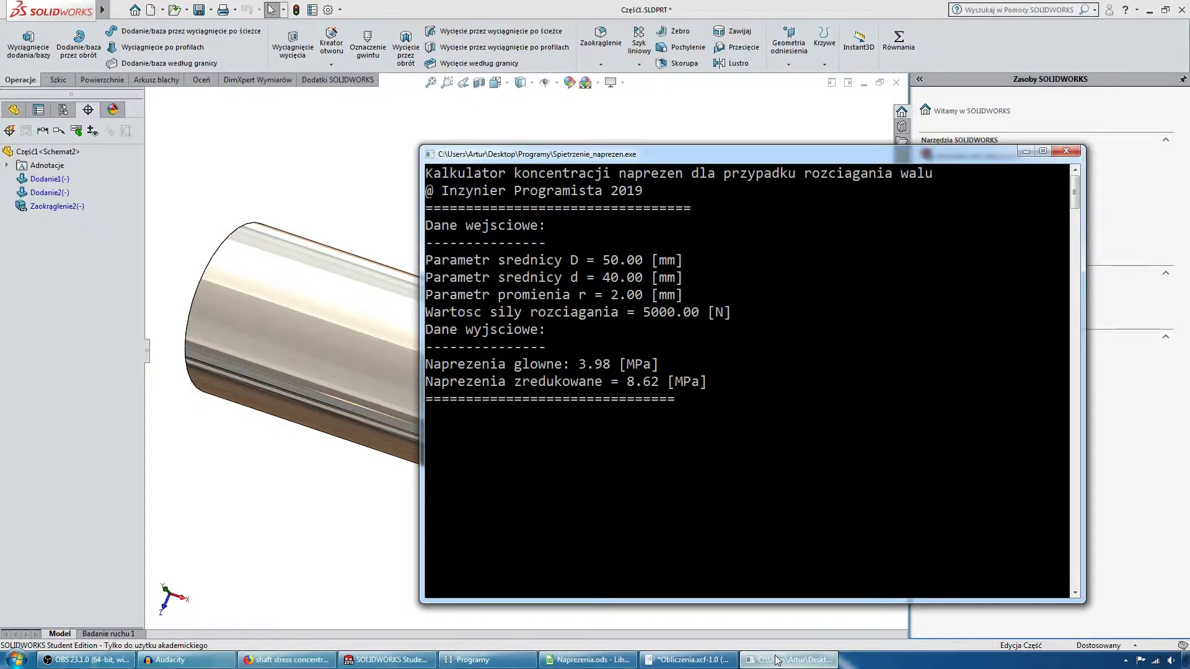
click(777, 661)
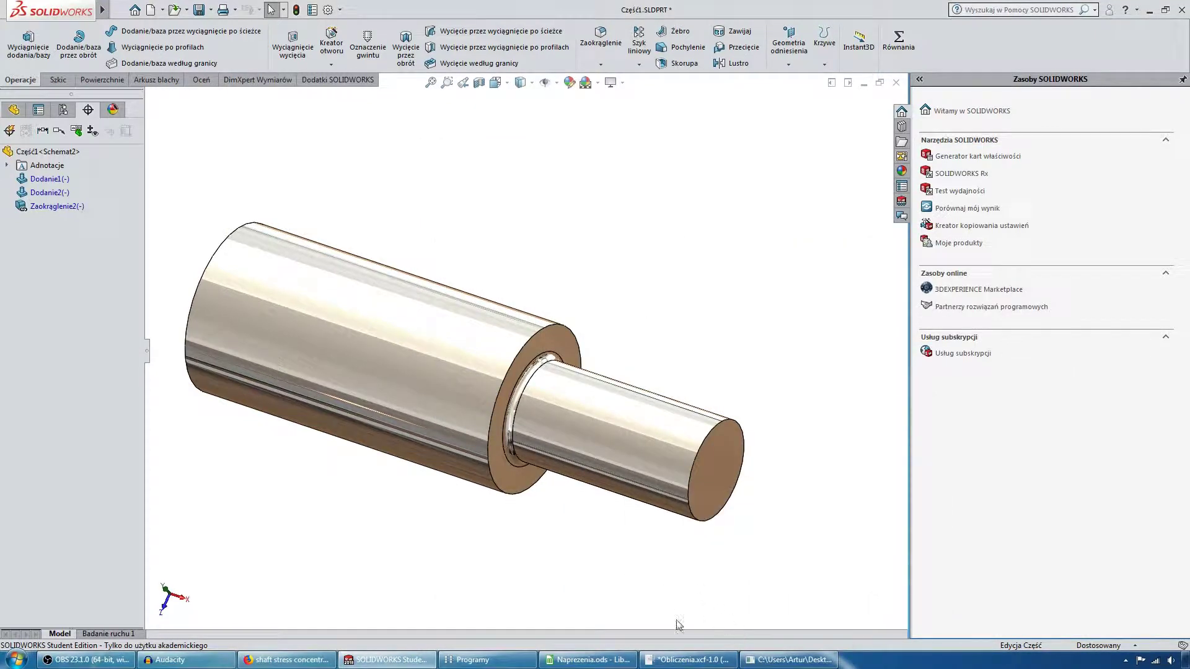
click(594, 658)
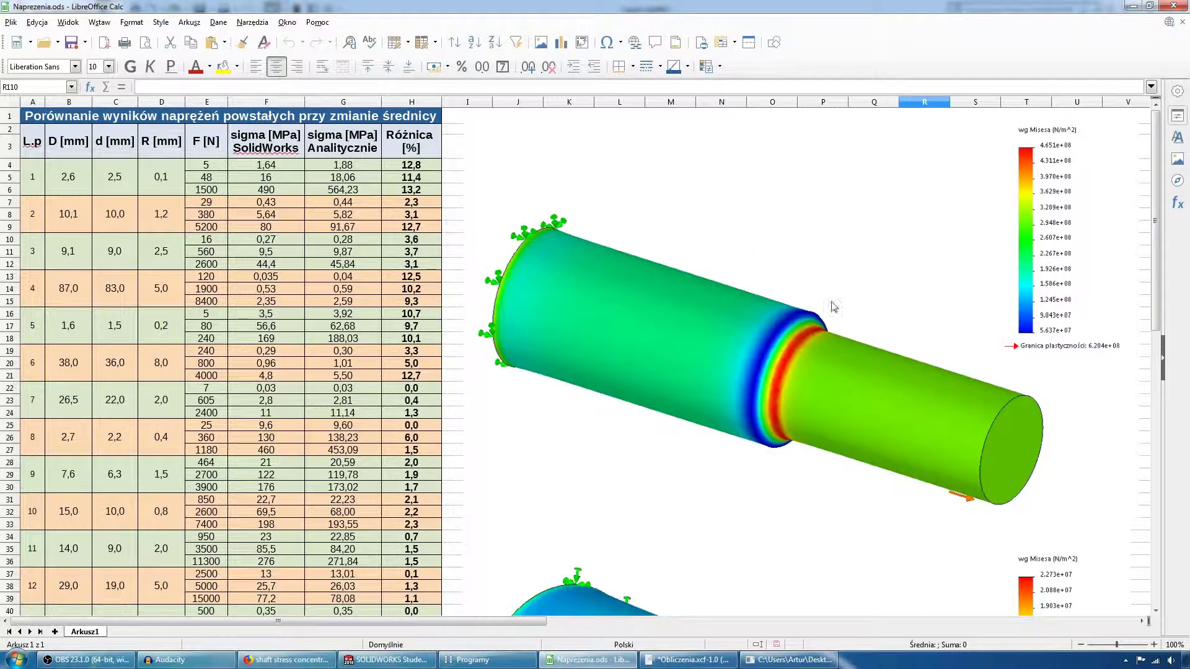
click(627, 282)
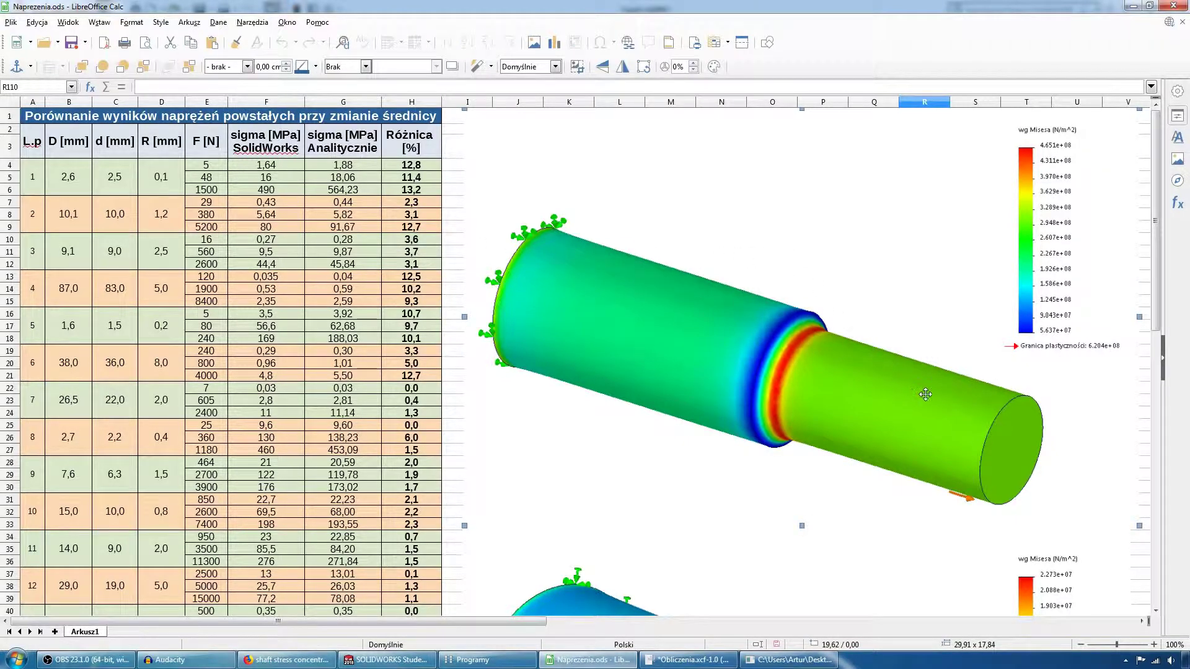
click(163, 180)
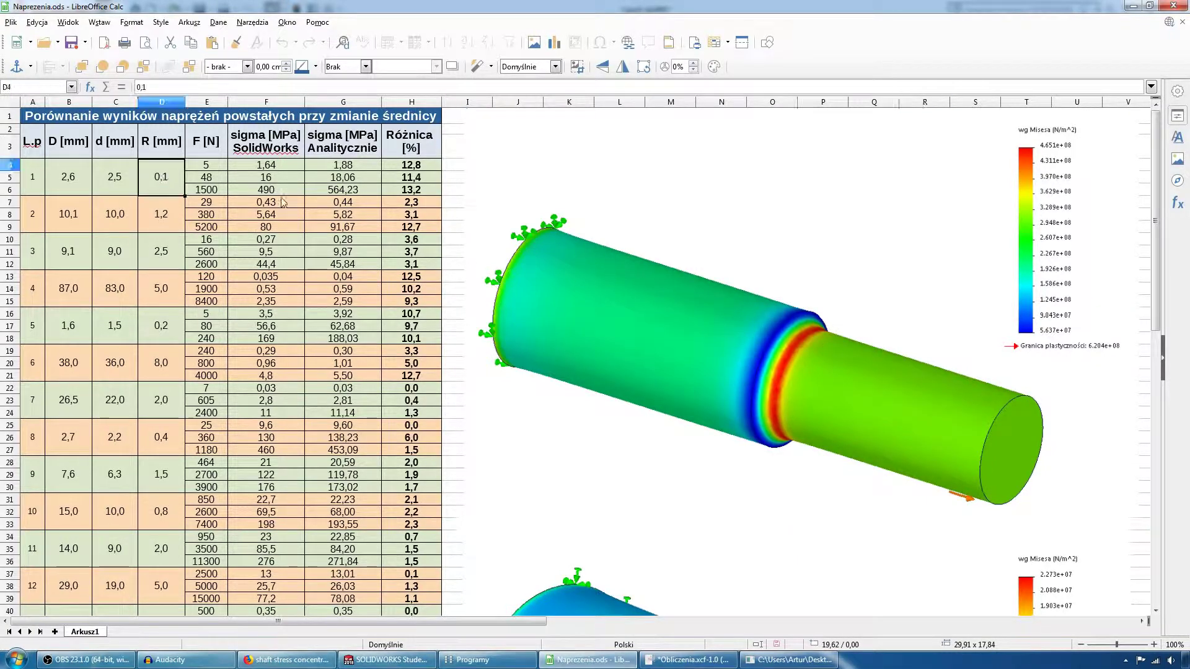
scroll(529, 269, down, 4)
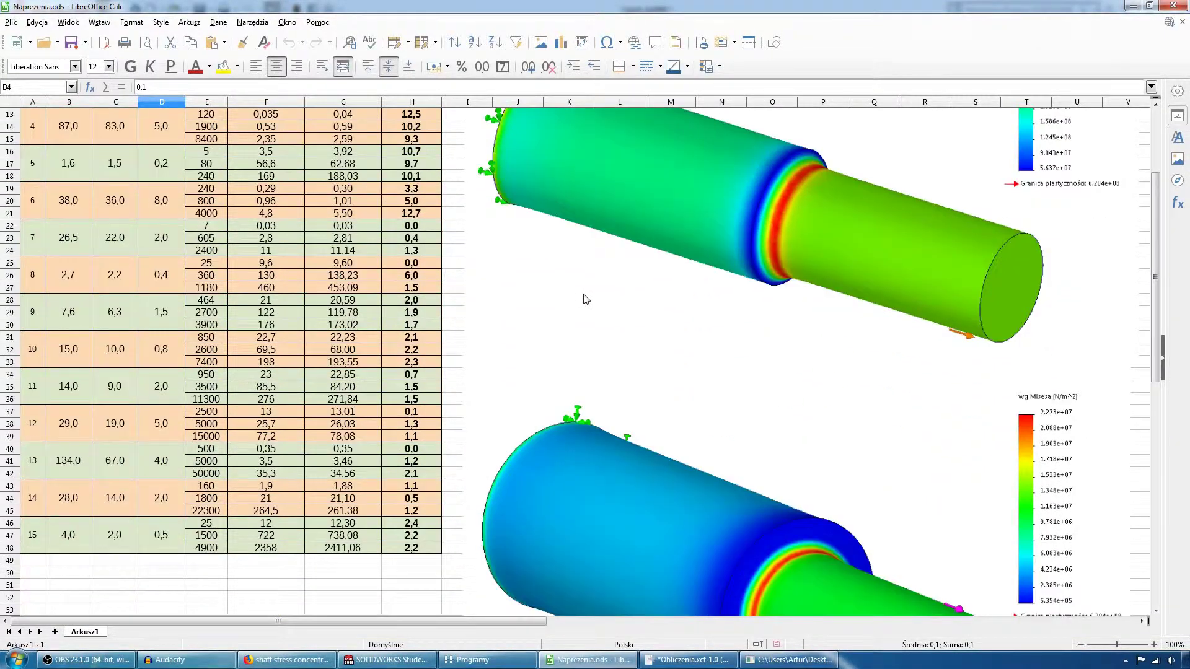
scroll(637, 306, down, 4)
scroll(723, 344, down, 3)
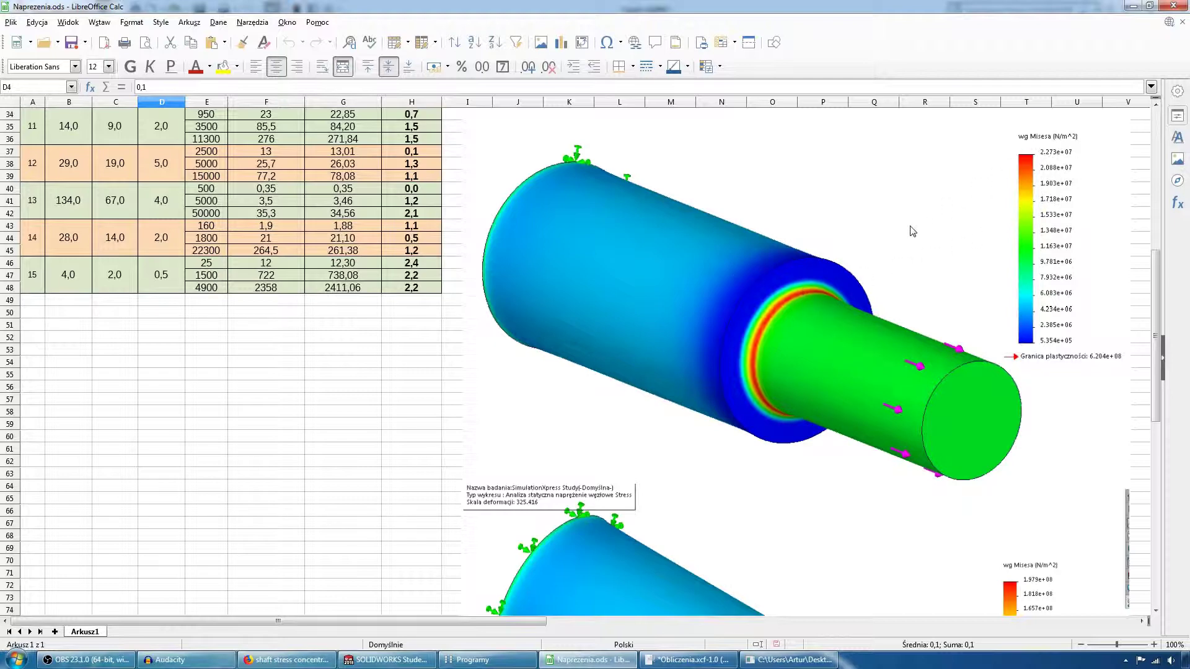
scroll(639, 243, up, 1)
scroll(638, 243, down, 8)
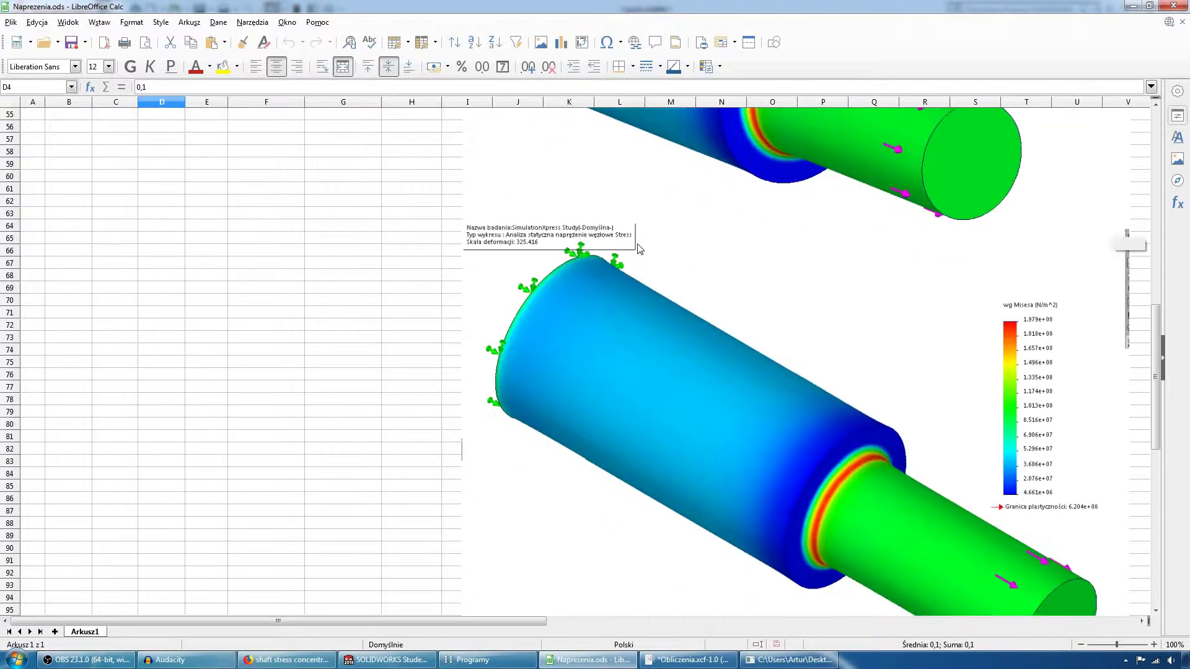
scroll(637, 246, down, 3)
scroll(546, 255, up, 9)
scroll(545, 254, up, 6)
scroll(545, 254, up, 6)
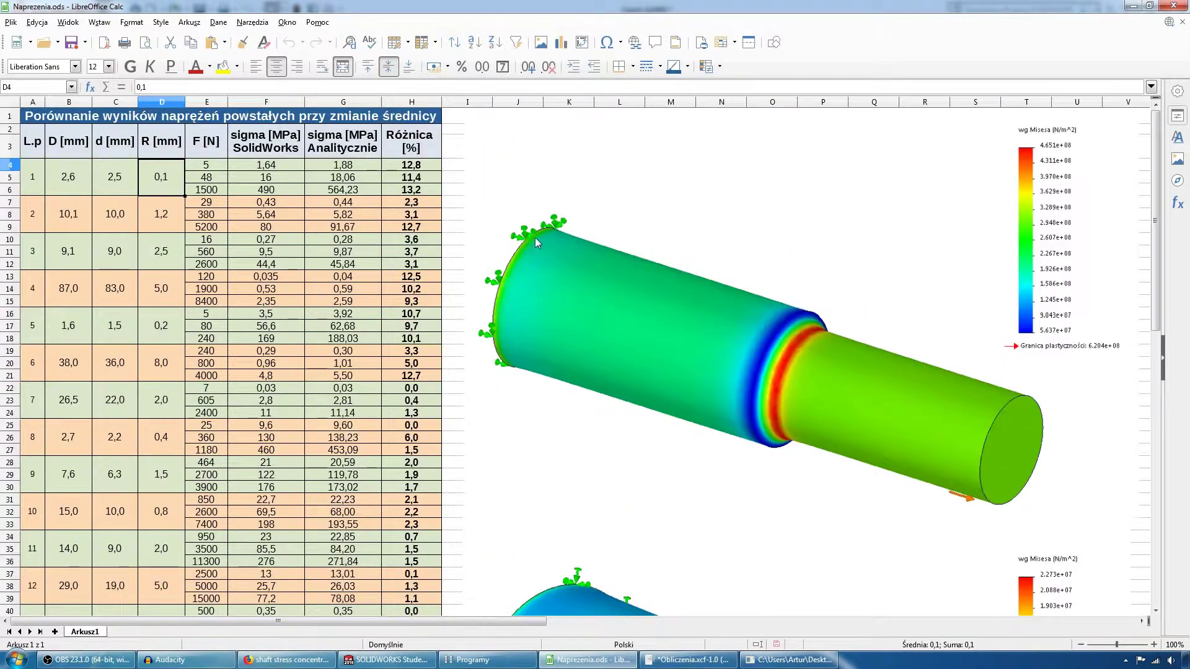
click(417, 168)
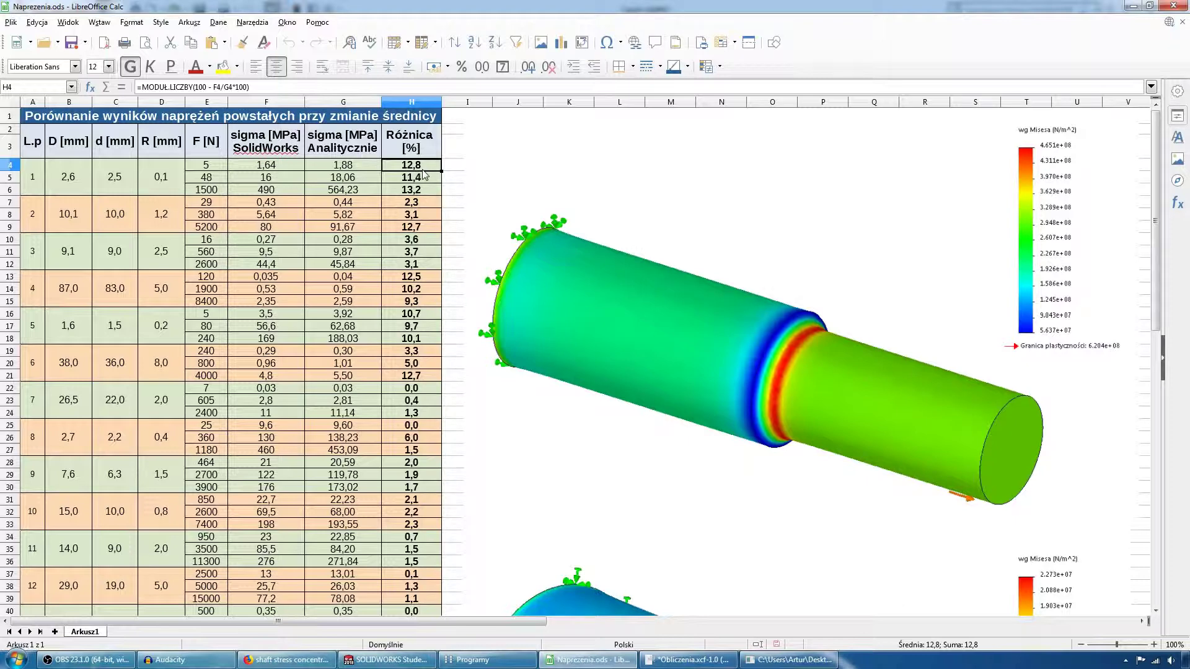
scroll(425, 188, down, 4)
scroll(425, 188, down, 4)
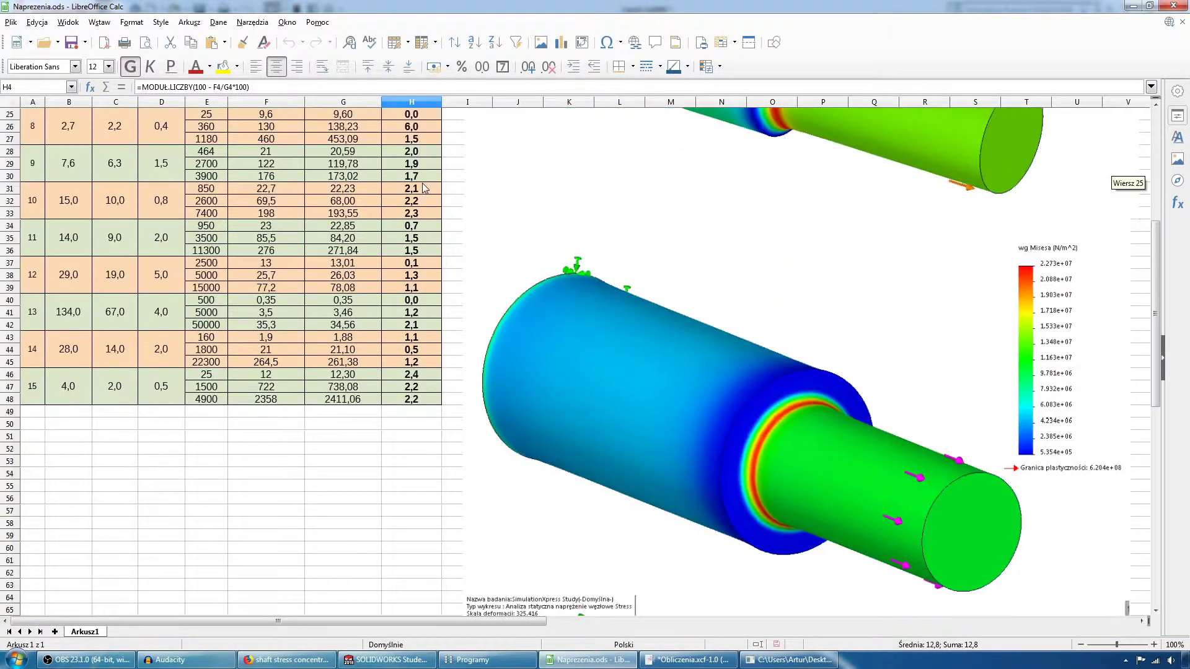
scroll(425, 187, down, 5)
scroll(425, 188, down, 2)
scroll(425, 188, down, 3)
scroll(424, 190, down, 4)
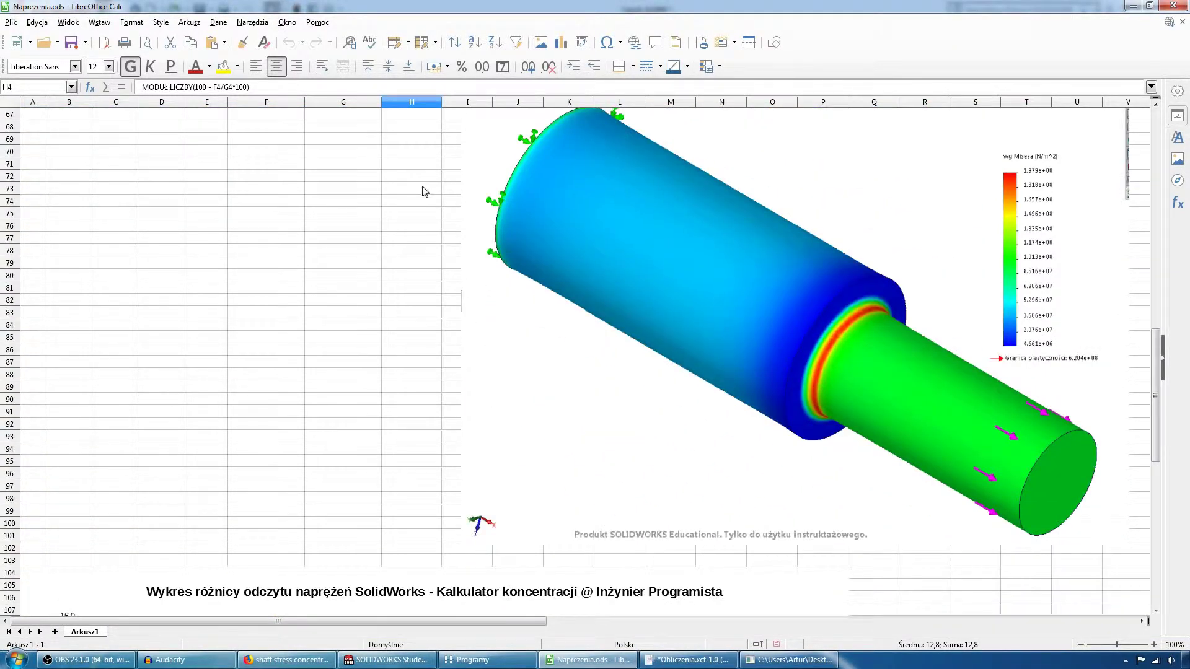
scroll(422, 192, down, 4)
scroll(421, 192, up, 12)
scroll(421, 192, up, 5)
scroll(420, 192, up, 4)
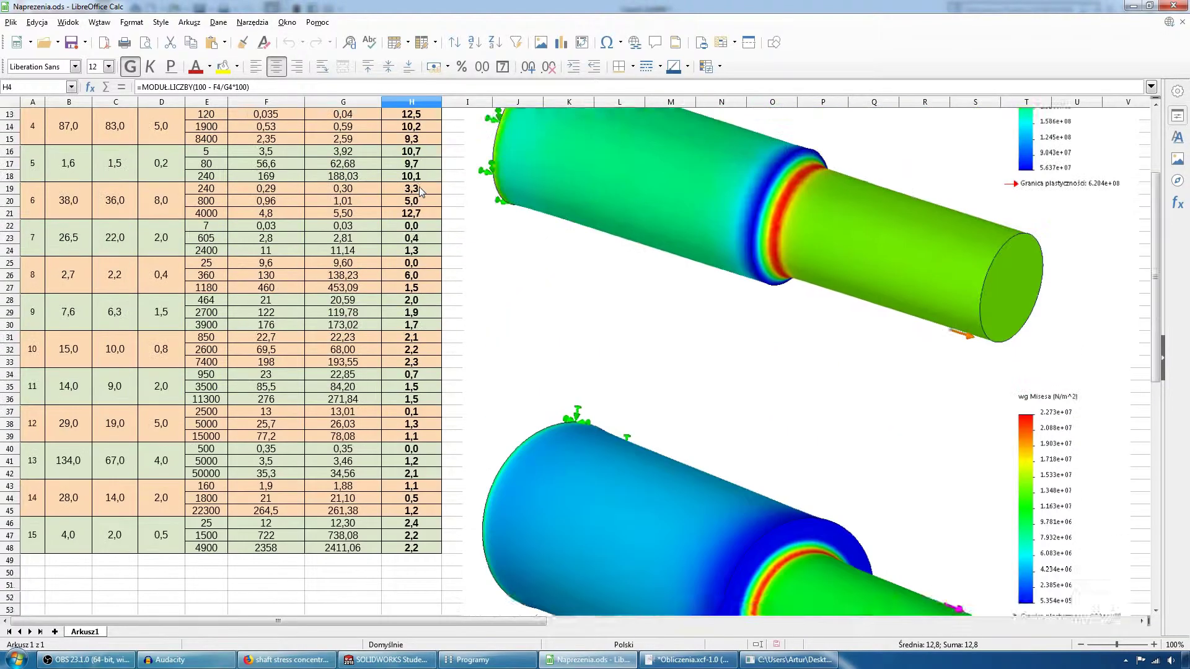
scroll(420, 192, up, 1)
scroll(420, 192, up, 3)
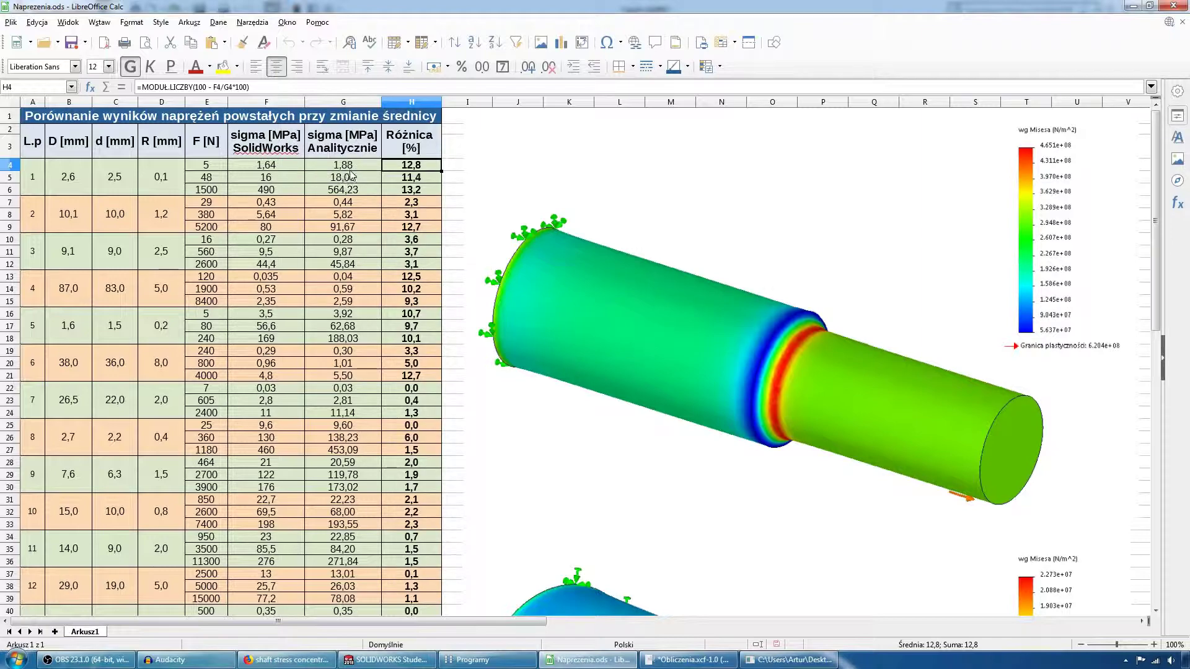
scroll(346, 197, down, 6)
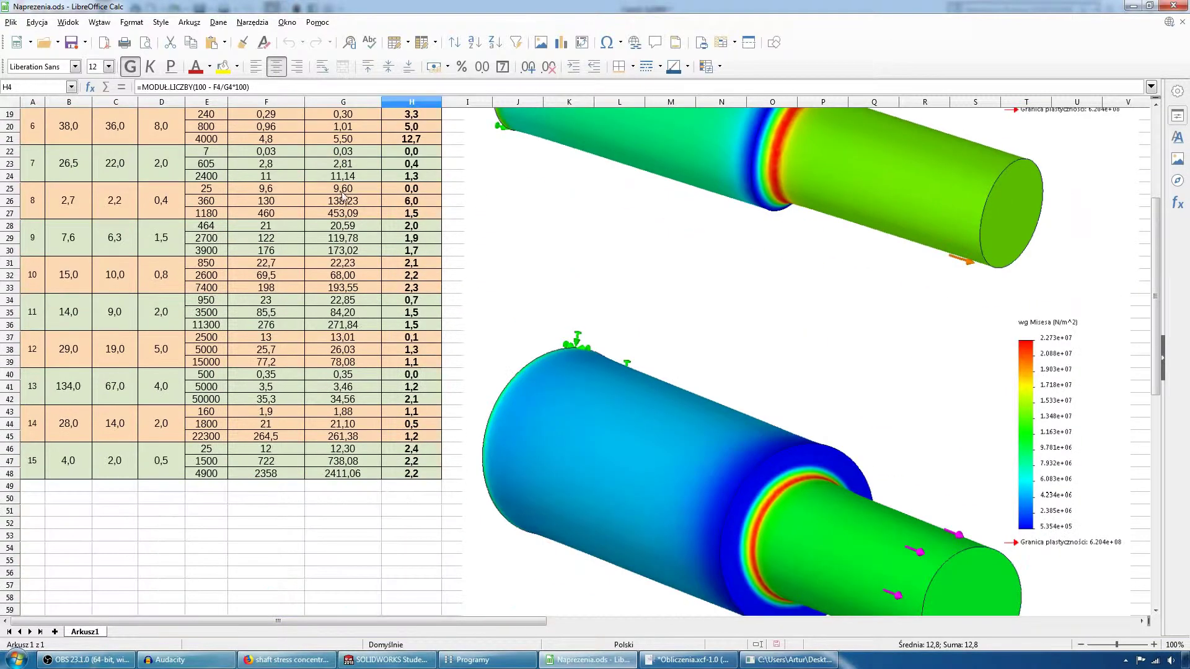
scroll(346, 197, down, 9)
scroll(345, 197, down, 9)
scroll(341, 194, down, 6)
scroll(341, 194, down, 3)
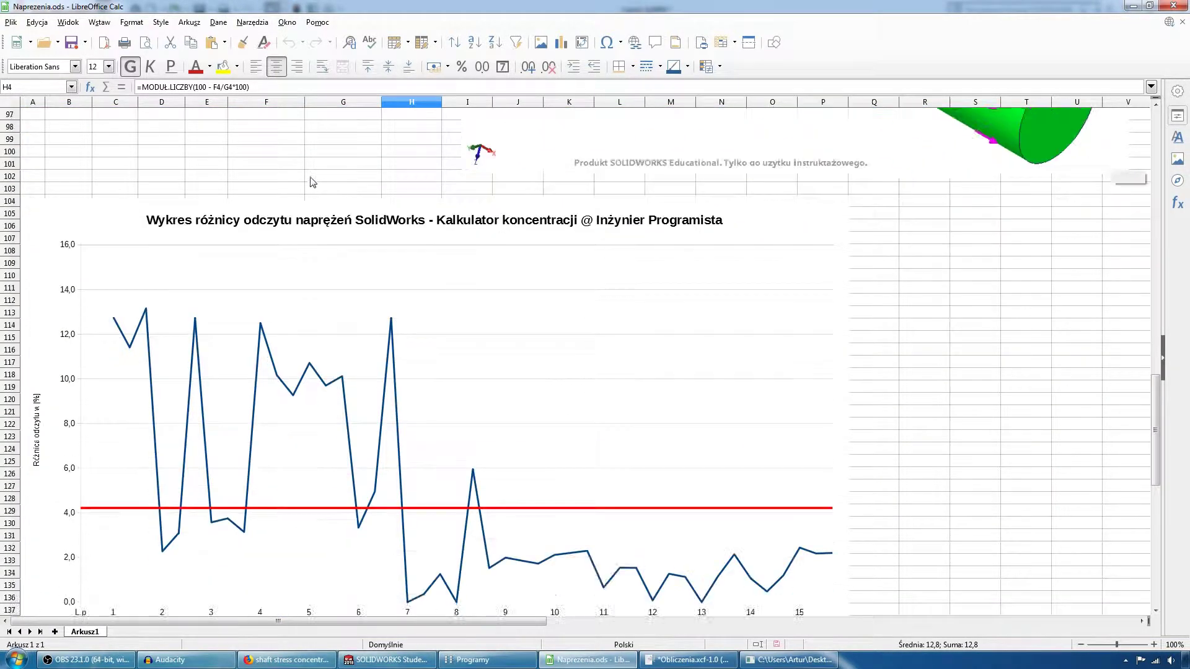
scroll(312, 182, down, 1)
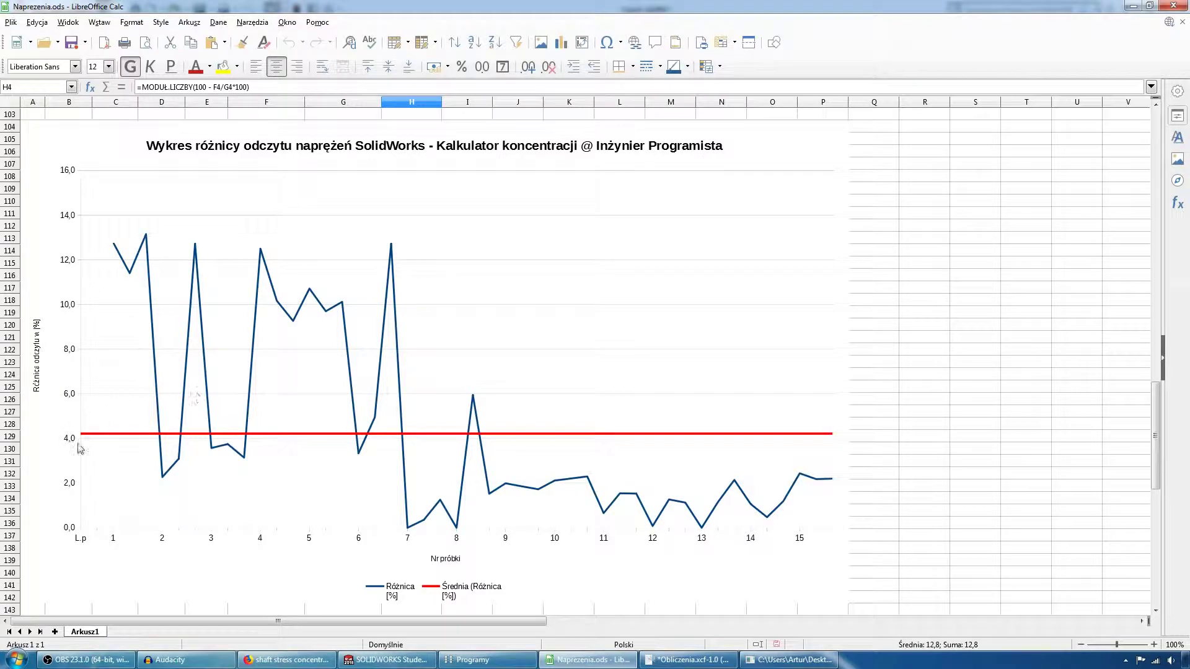
scroll(688, 379, up, 7)
scroll(434, 303, up, 12)
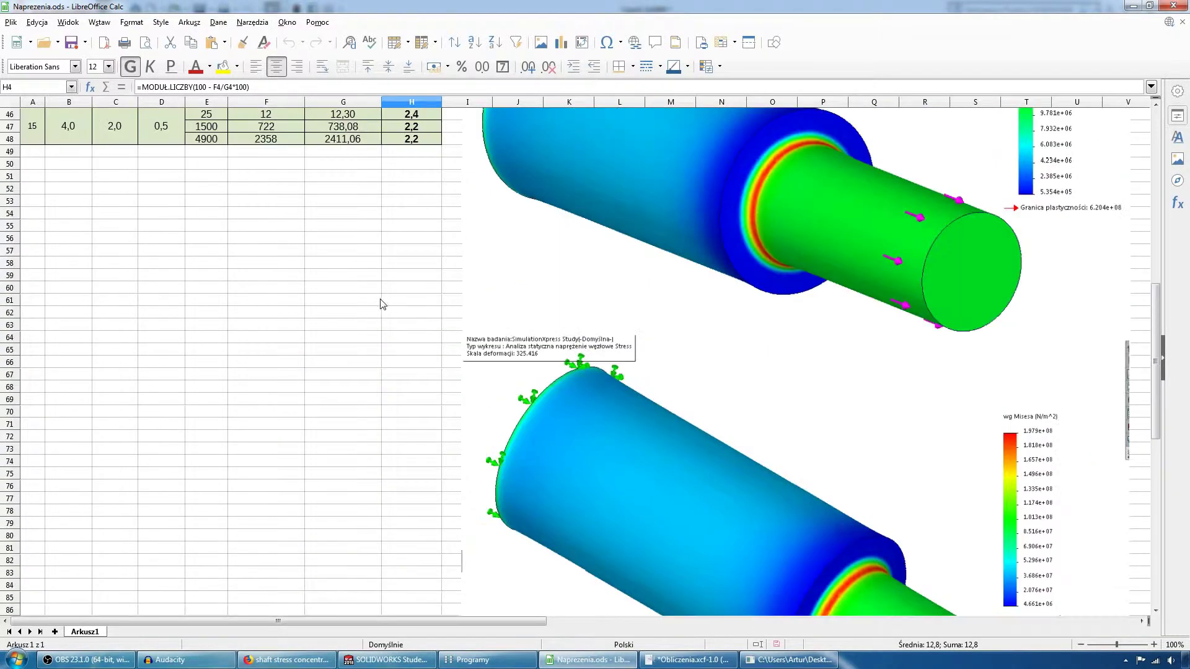
scroll(378, 303, up, 8)
scroll(358, 296, down, 6)
scroll(358, 295, down, 16)
scroll(359, 296, down, 6)
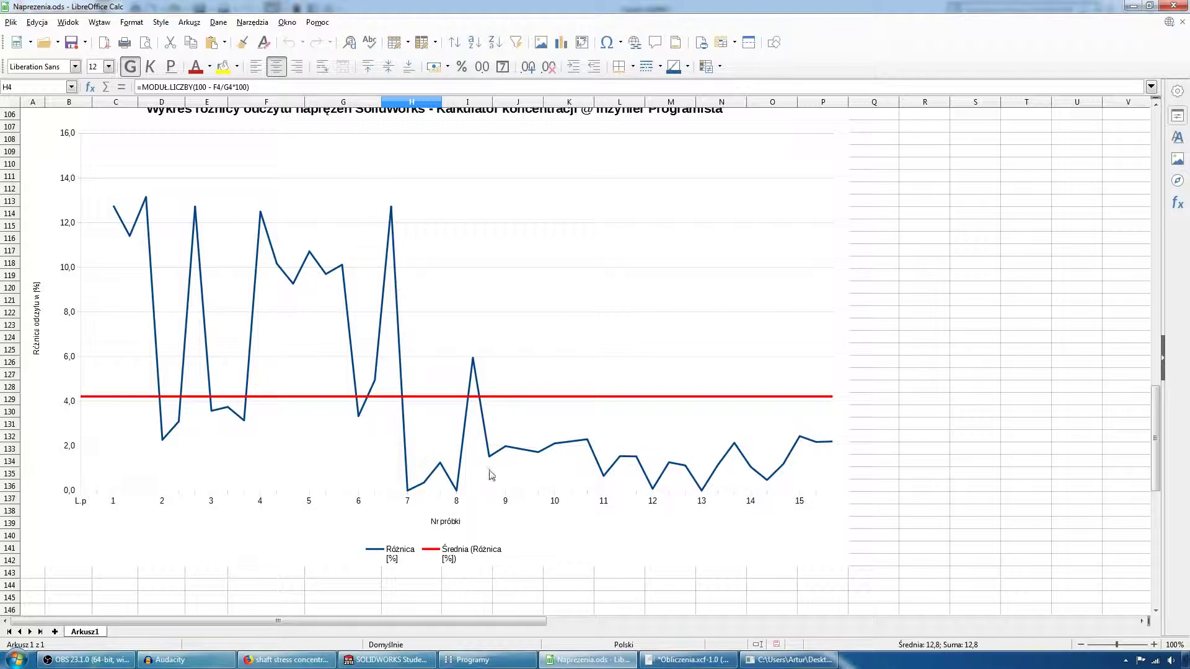
scroll(605, 415, up, 11)
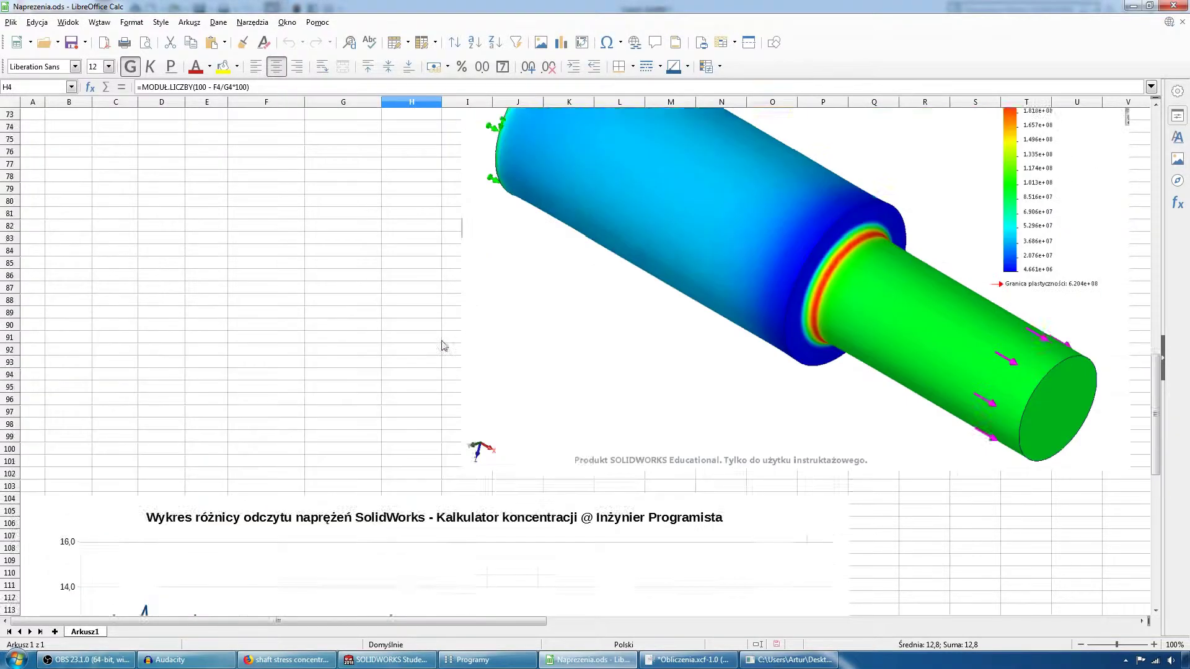
scroll(242, 240, up, 8)
scroll(242, 239, up, 7)
scroll(141, 355, up, 2)
scroll(257, 285, down, 5)
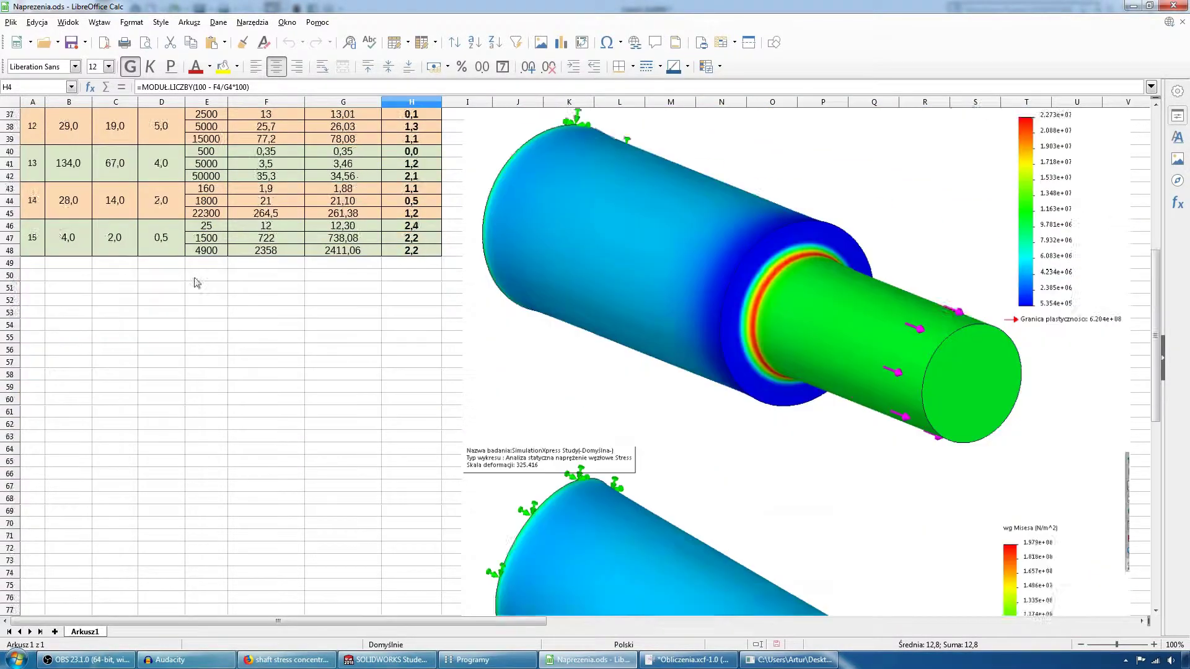
scroll(257, 295, down, 8)
scroll(298, 310, down, 12)
scroll(335, 321, down, 6)
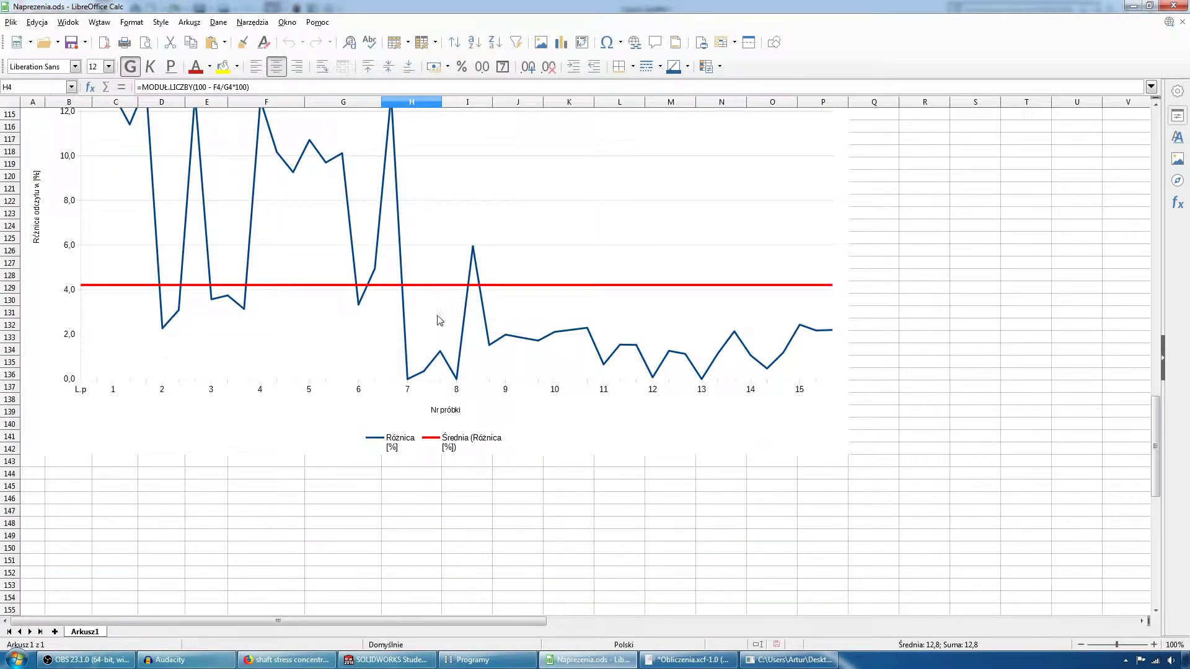
scroll(677, 393, up, 6)
scroll(678, 394, up, 9)
scroll(677, 394, up, 12)
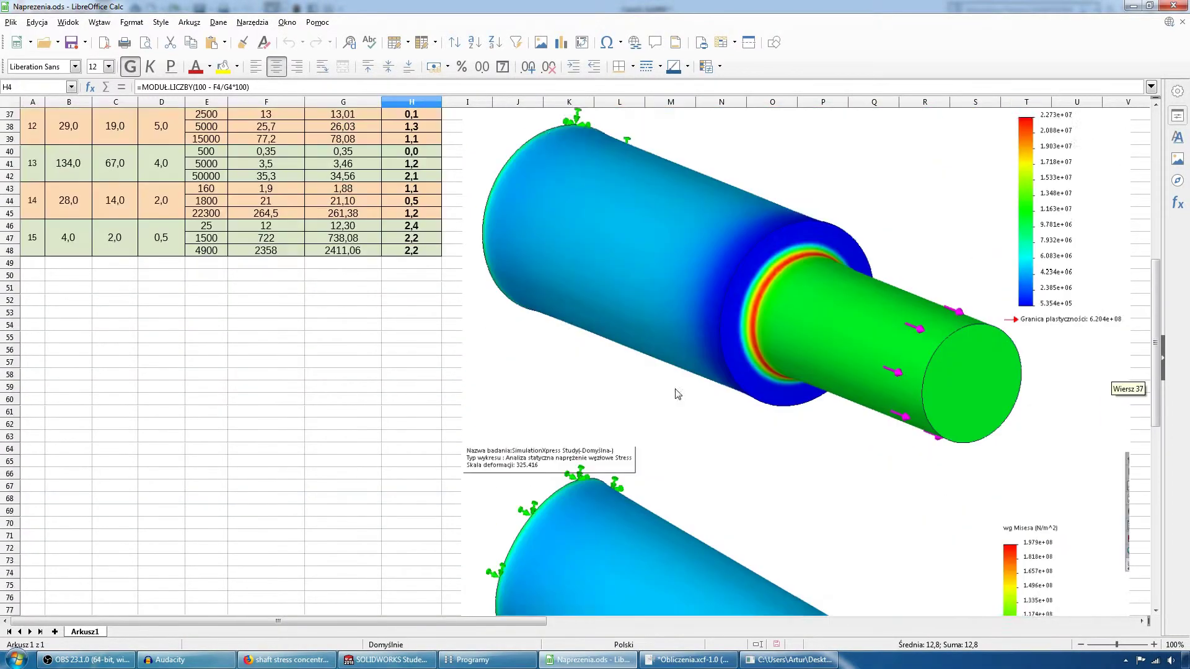
scroll(678, 394, up, 6)
scroll(677, 394, up, 2)
scroll(677, 394, up, 2)
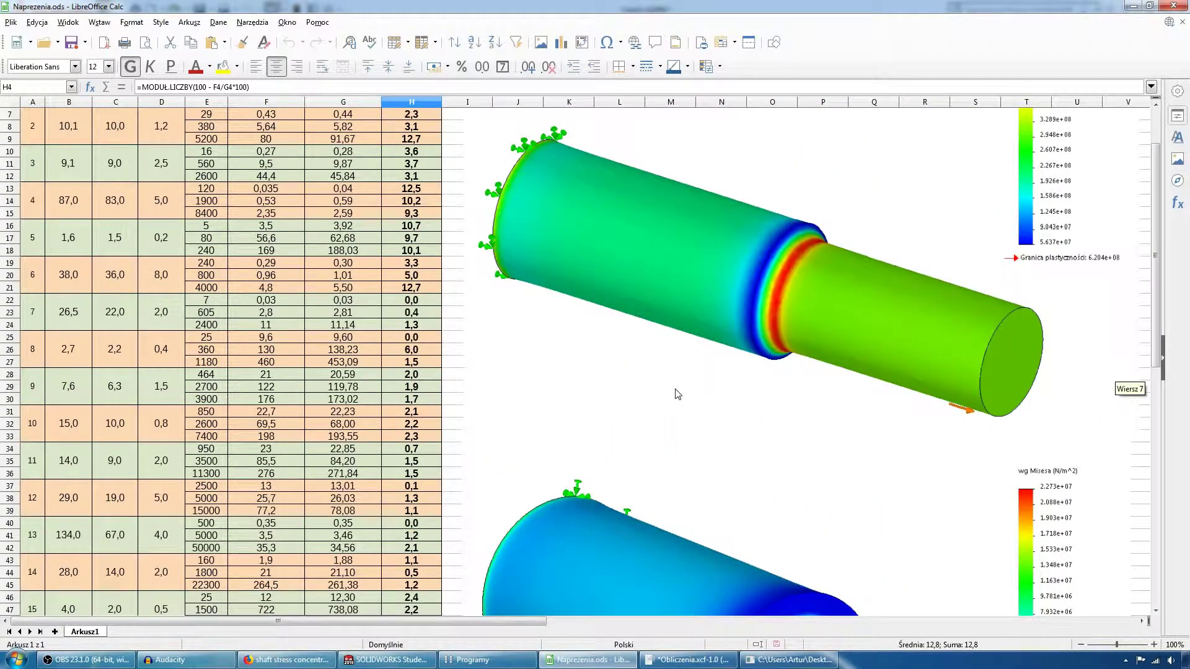
scroll(627, 335, up, 2)
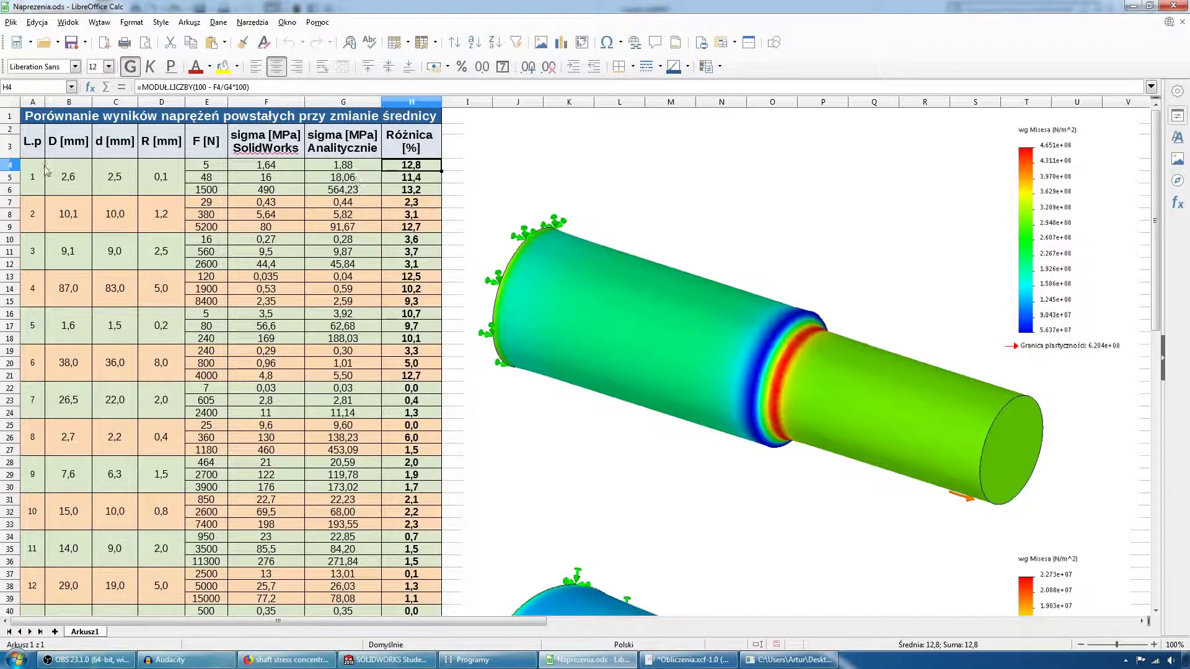
mouse_move(34, 174)
mouse_down()
mouse_move(405, 354)
mouse_move(437, 425)
mouse_up()
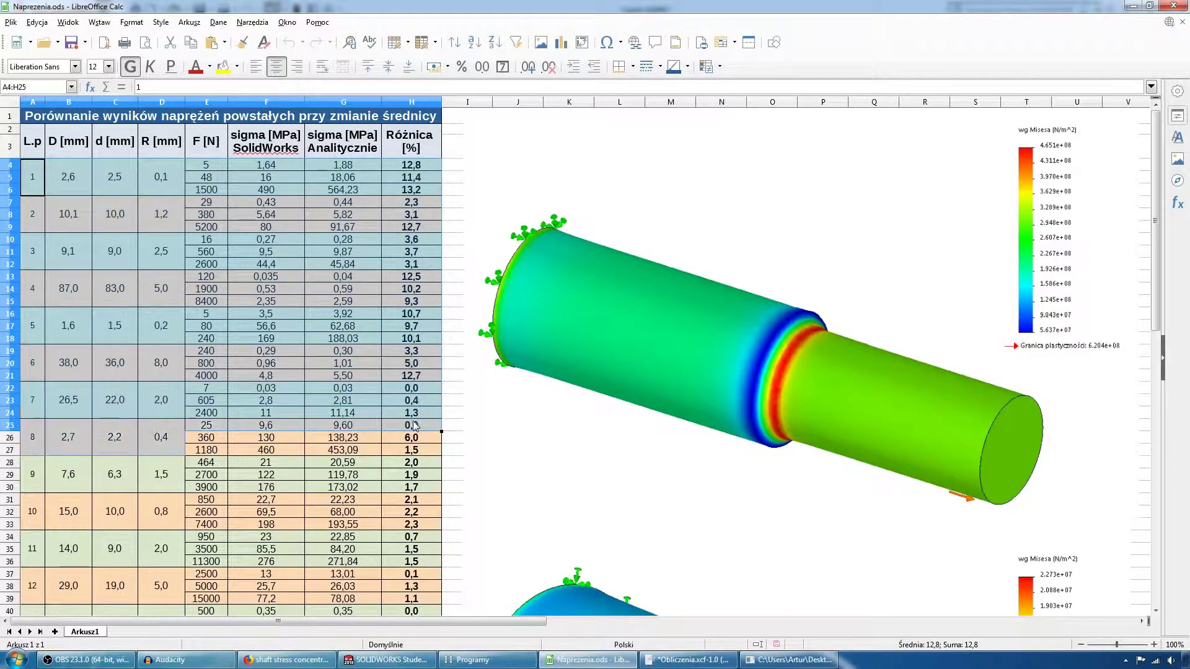
scroll(477, 410, down, 10)
scroll(477, 410, down, 15)
scroll(477, 410, down, 13)
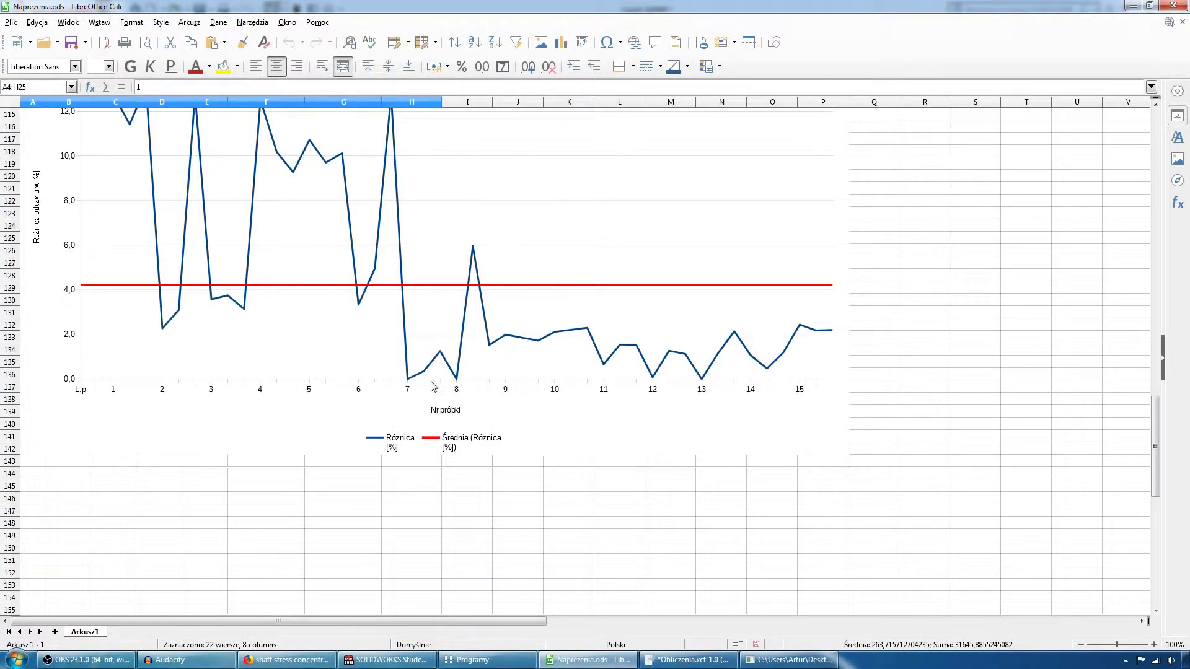
scroll(433, 381, up, 12)
scroll(432, 378, up, 12)
scroll(309, 376, up, 8)
scroll(179, 376, up, 6)
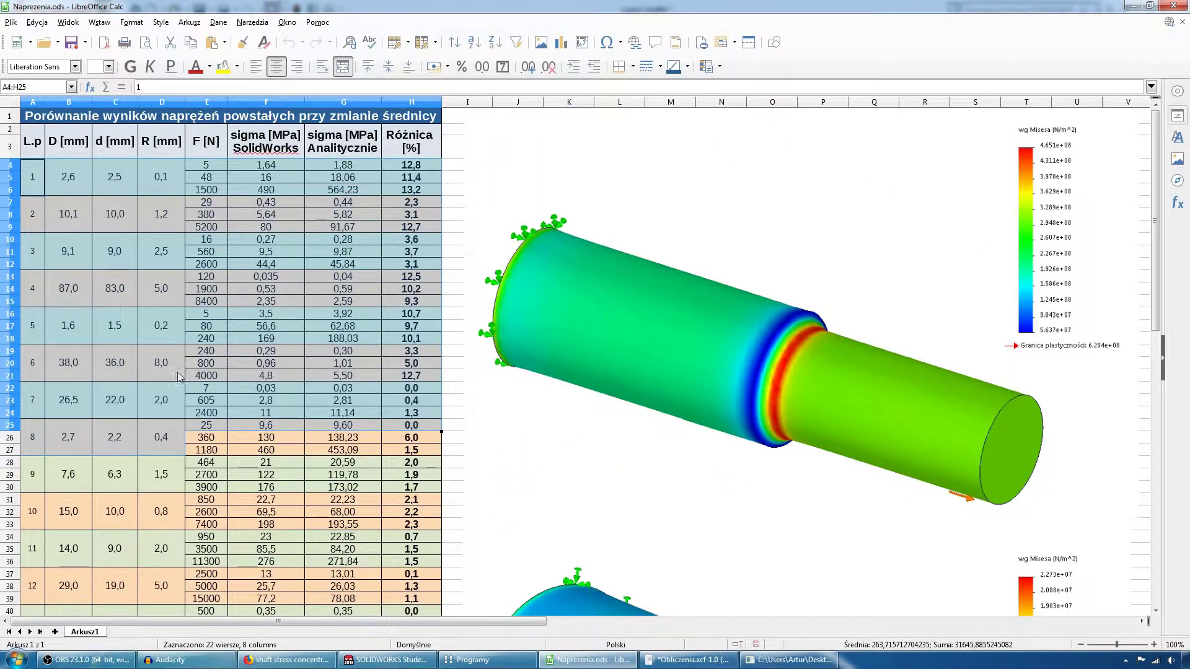
click(160, 437)
drag(211, 427, 218, 451)
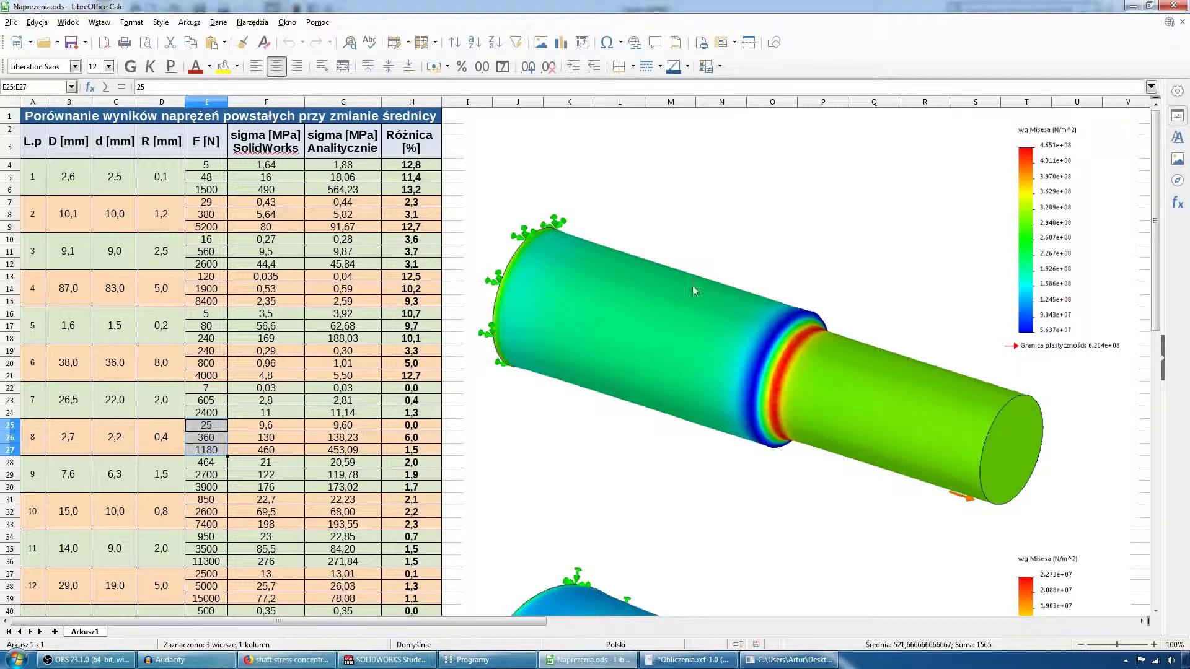
click(302, 432)
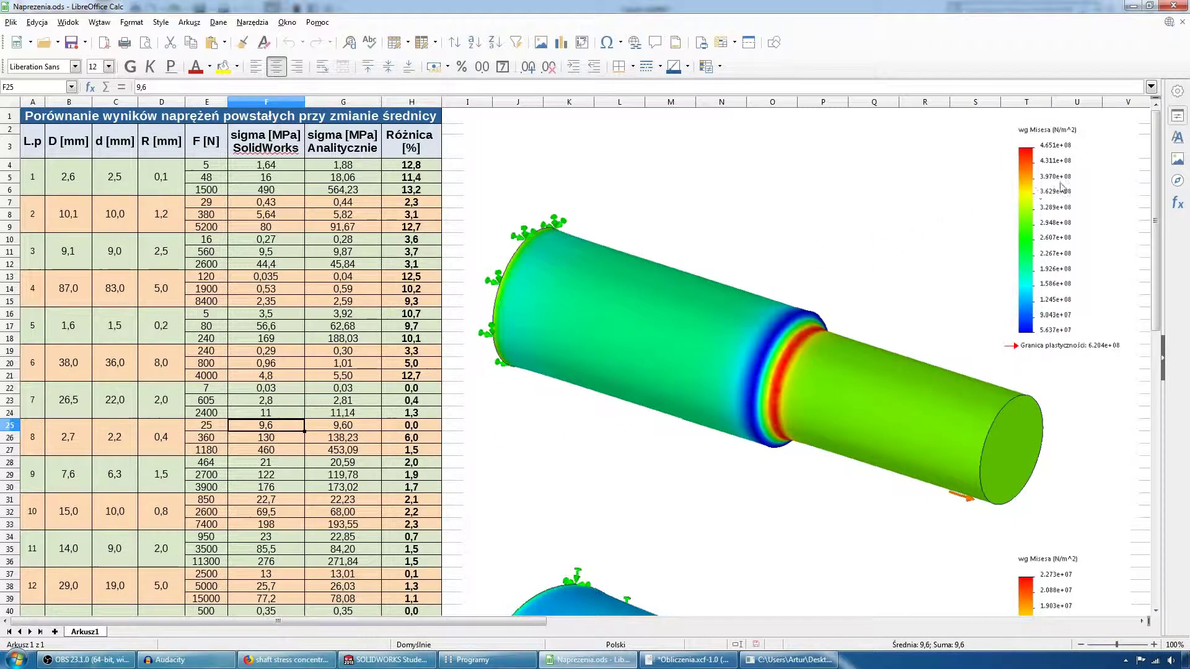
click(346, 430)
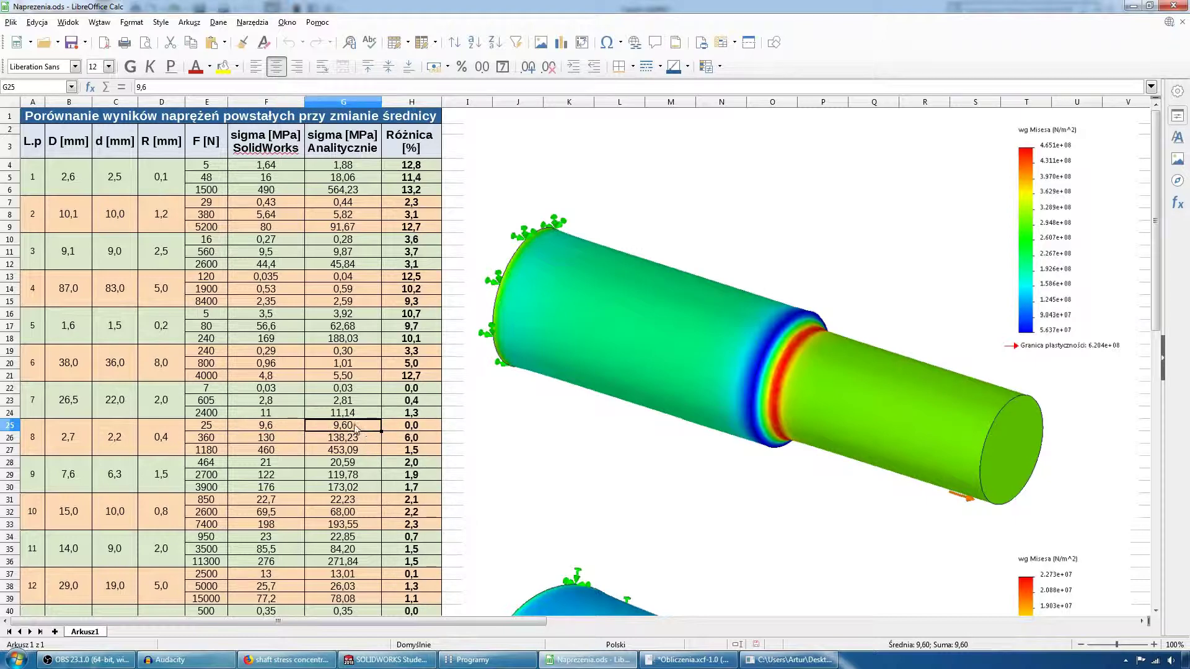
drag(27, 179, 426, 488)
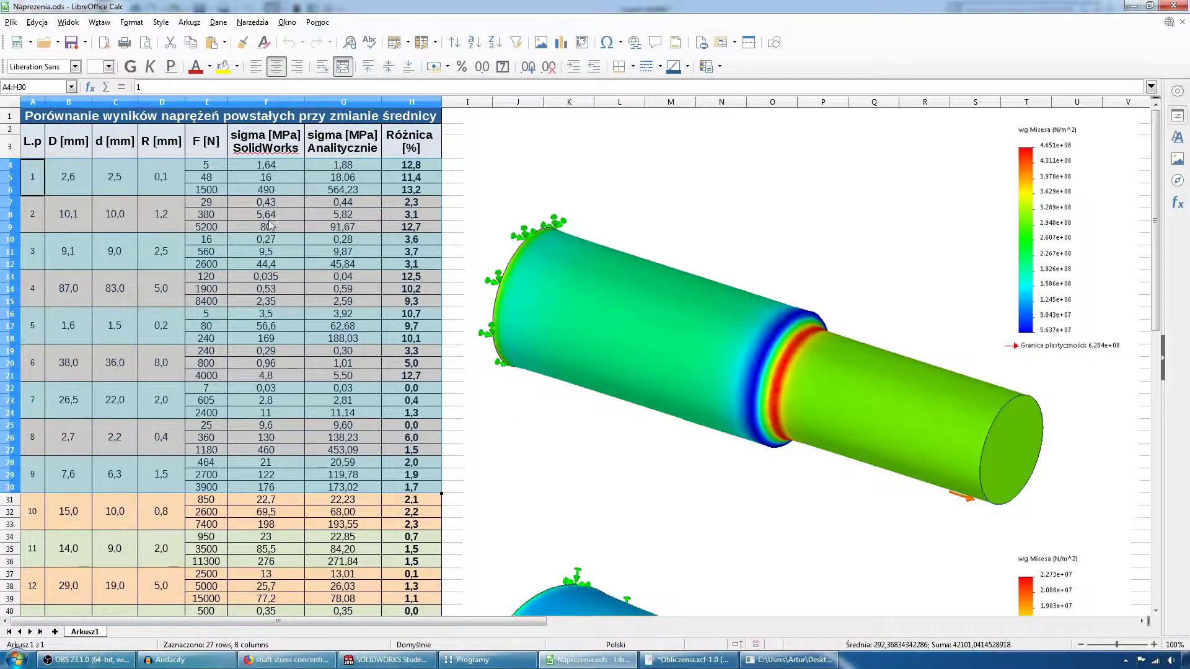
Scroll the table, highlight the rows for shafts 10 to 15, and select the embedded stress plot
scroll(210, 362, down, 3)
scroll(127, 307, down, 3)
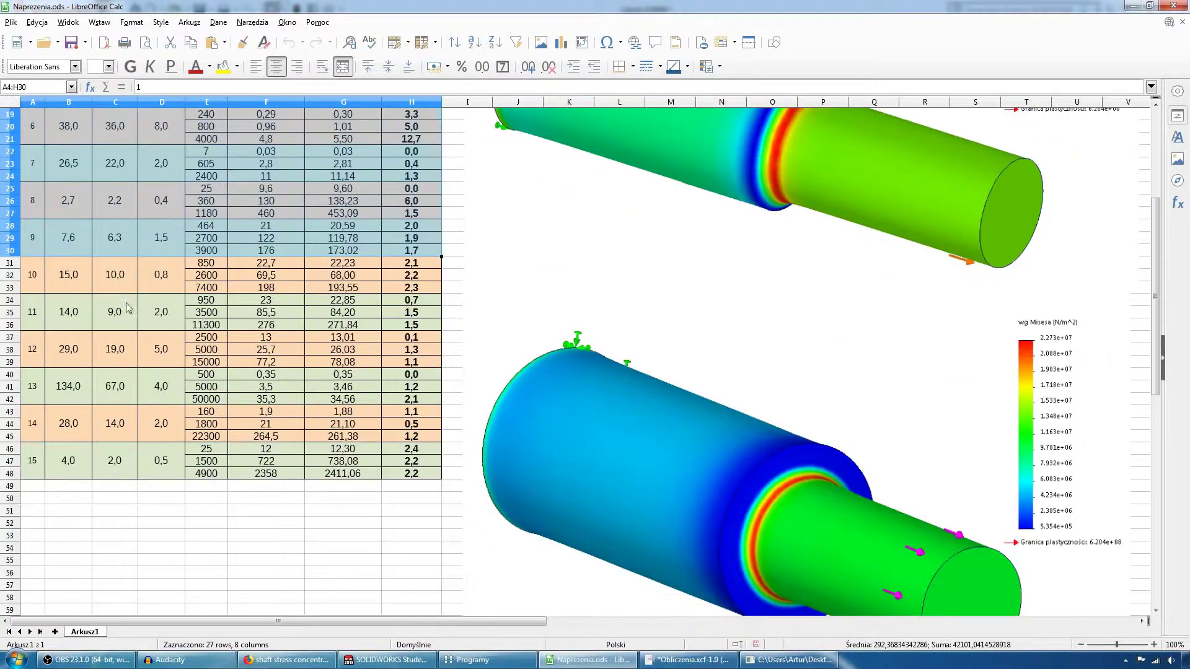
drag(33, 277, 398, 486)
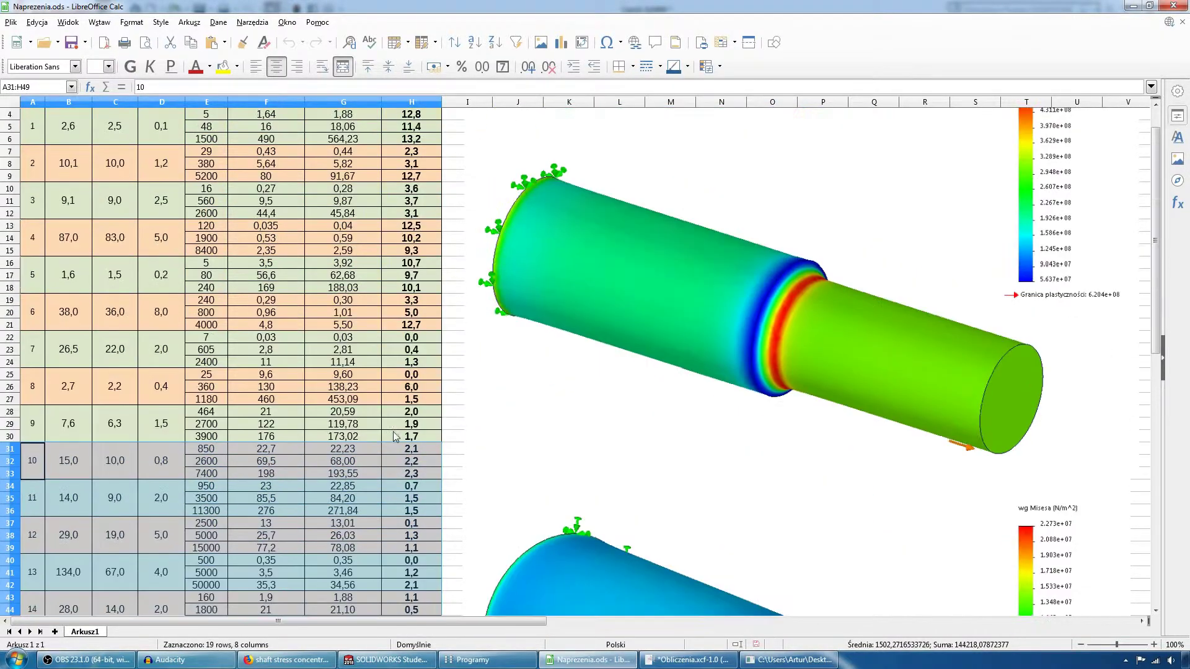
scroll(396, 459, up, 6)
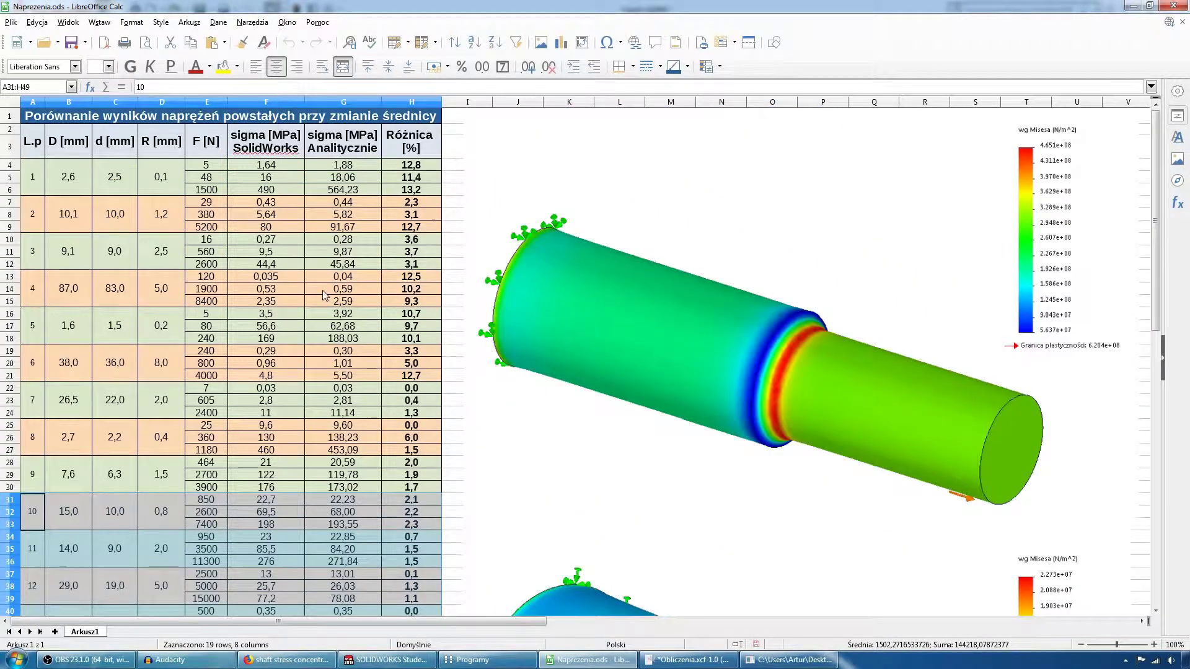
click(546, 195)
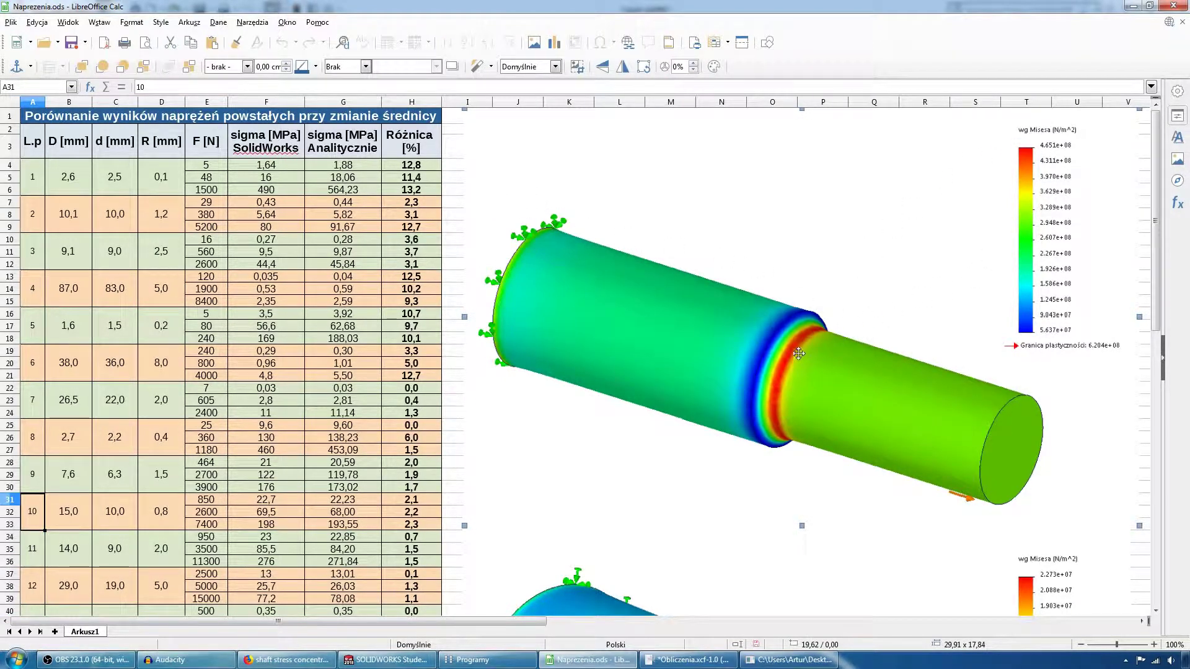
Scroll through the rest of the table and bring the SOLIDWORKS shaft model back to the front
scroll(454, 298, down, 2)
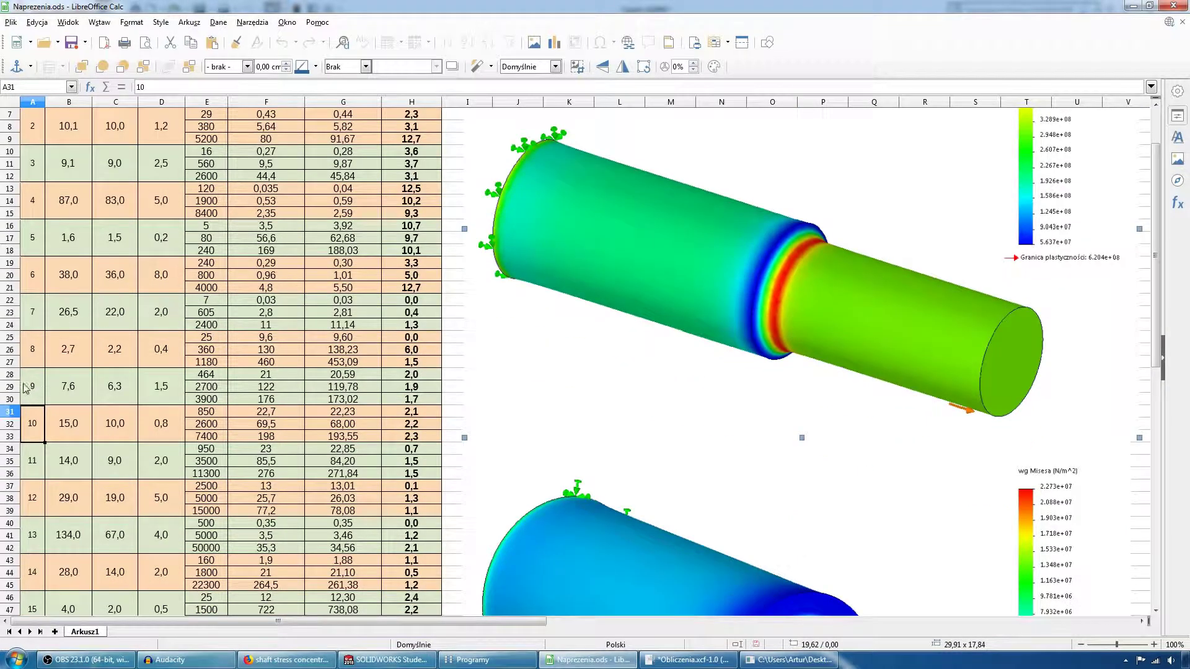
drag(32, 352, 82, 353)
scroll(82, 353, down, 3)
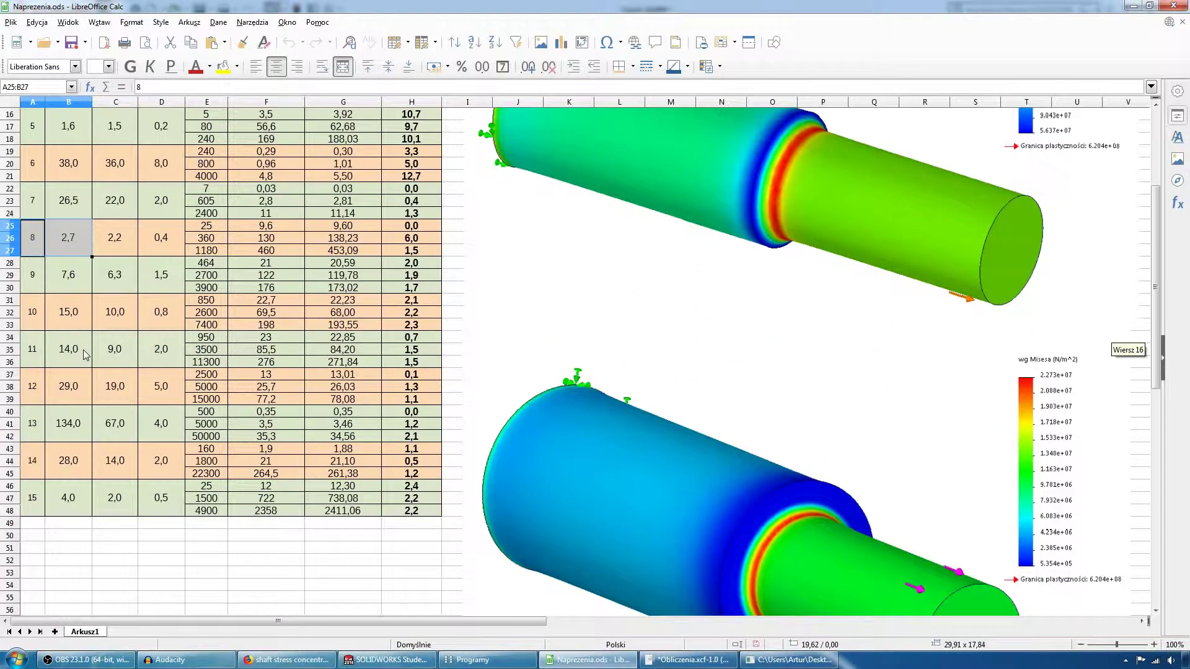
scroll(616, 389, up, 2)
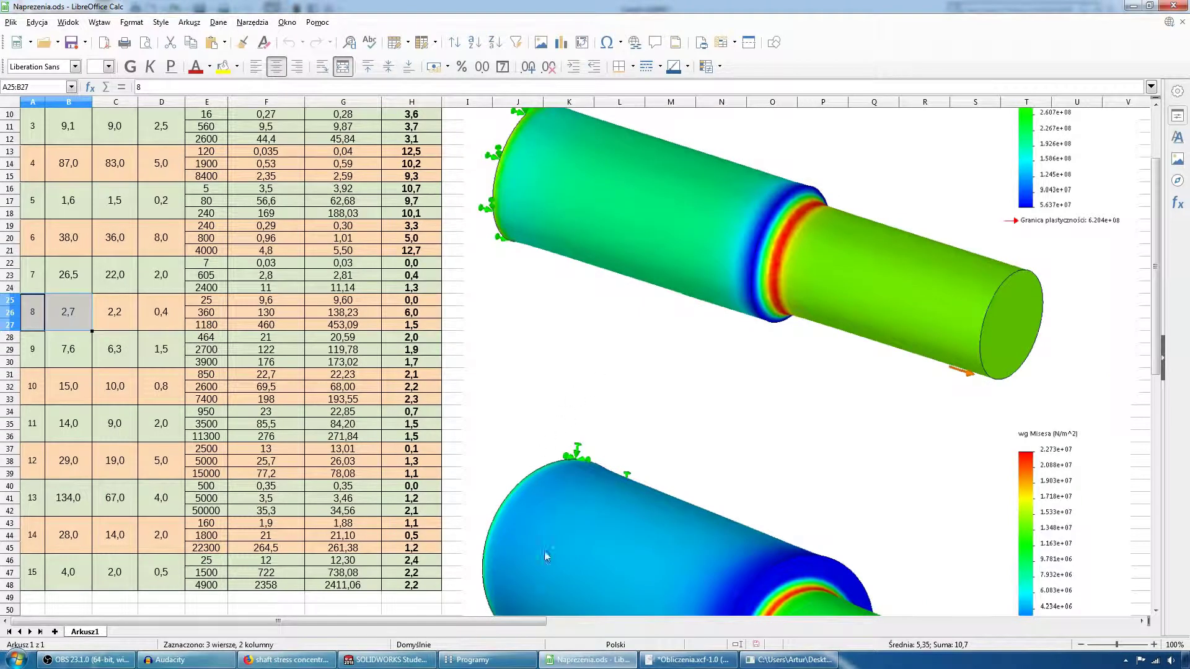
click(360, 661)
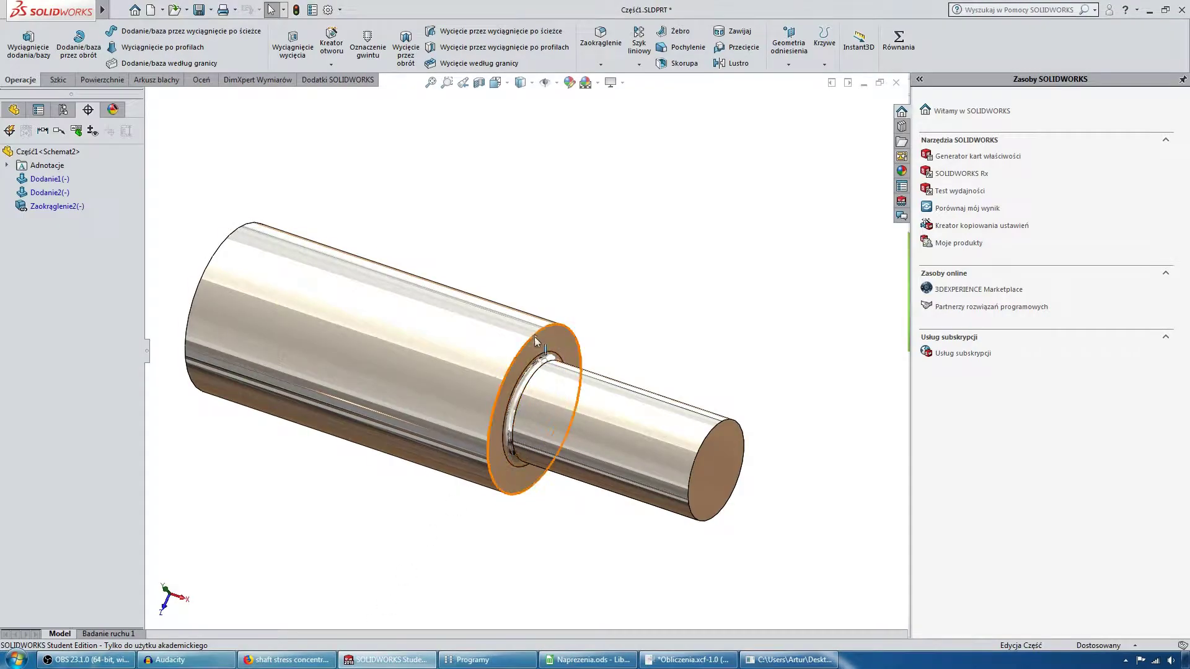
click(562, 369)
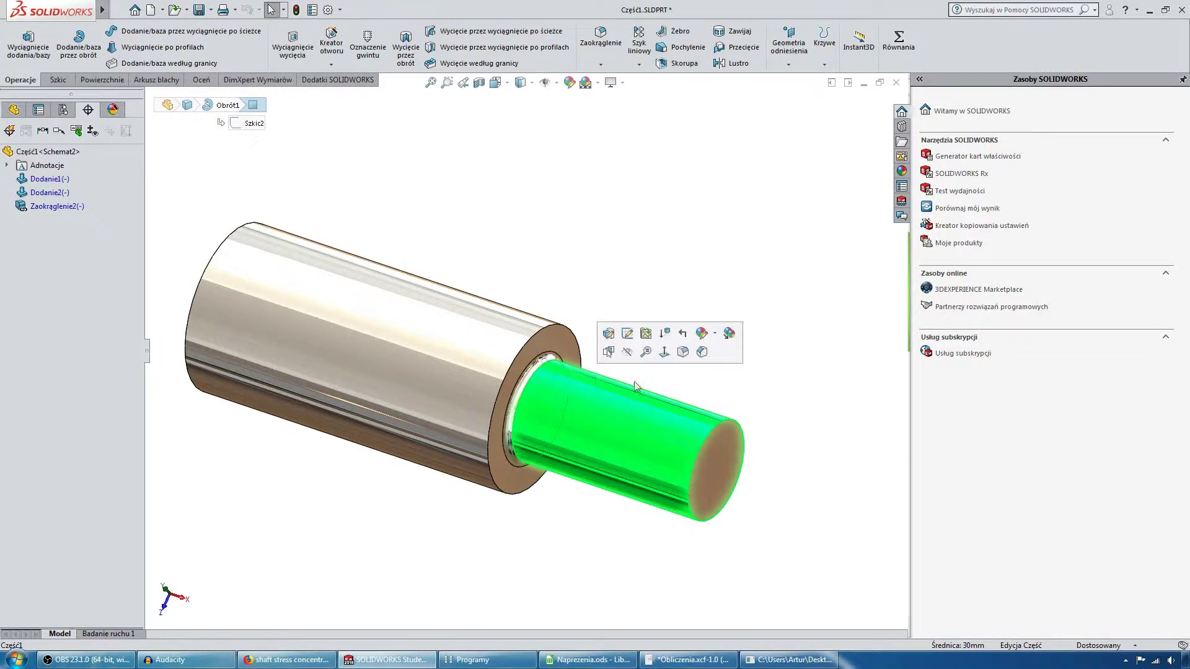
click(747, 418)
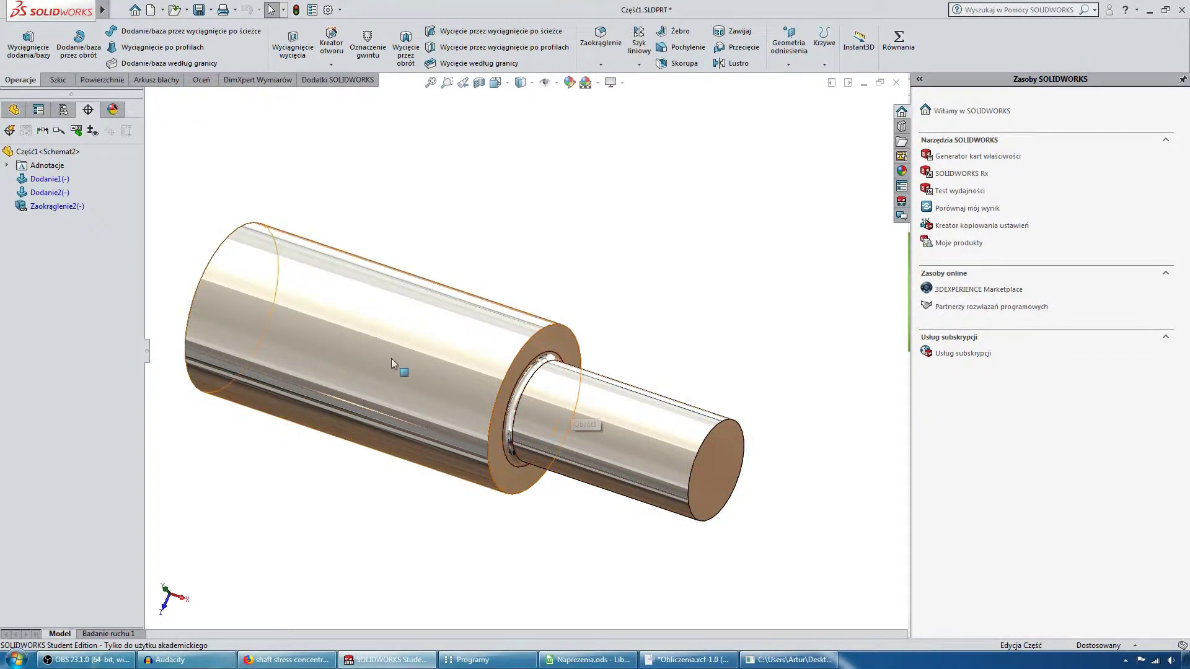
middle_drag(392, 358, 305, 259)
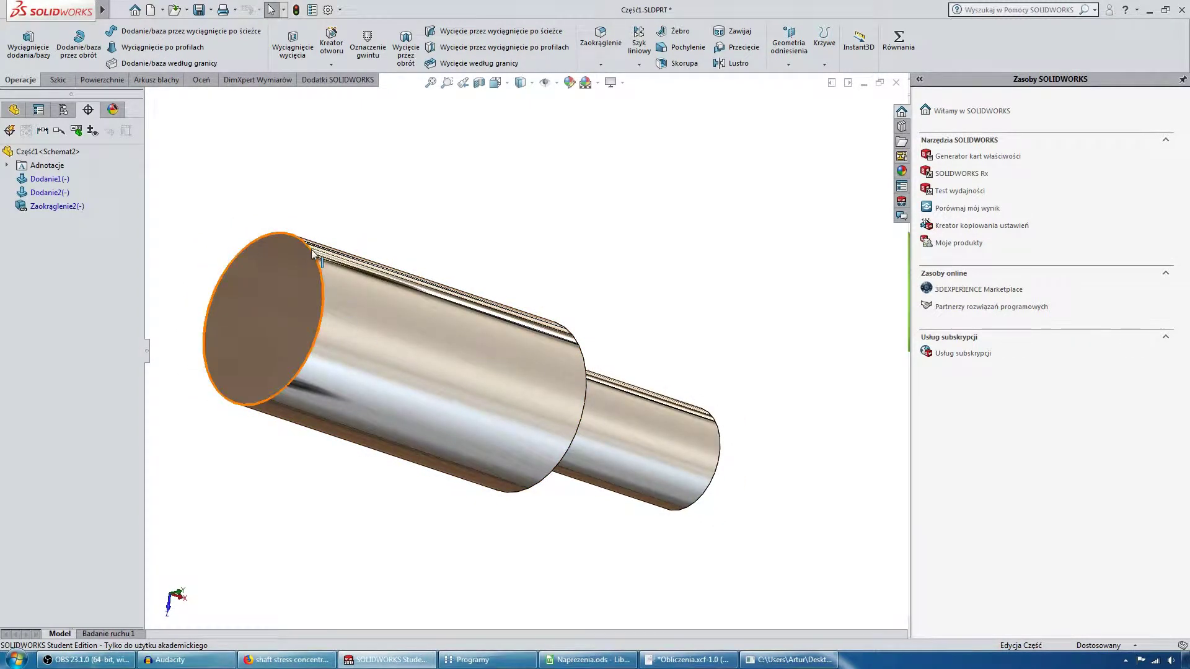
click(280, 246)
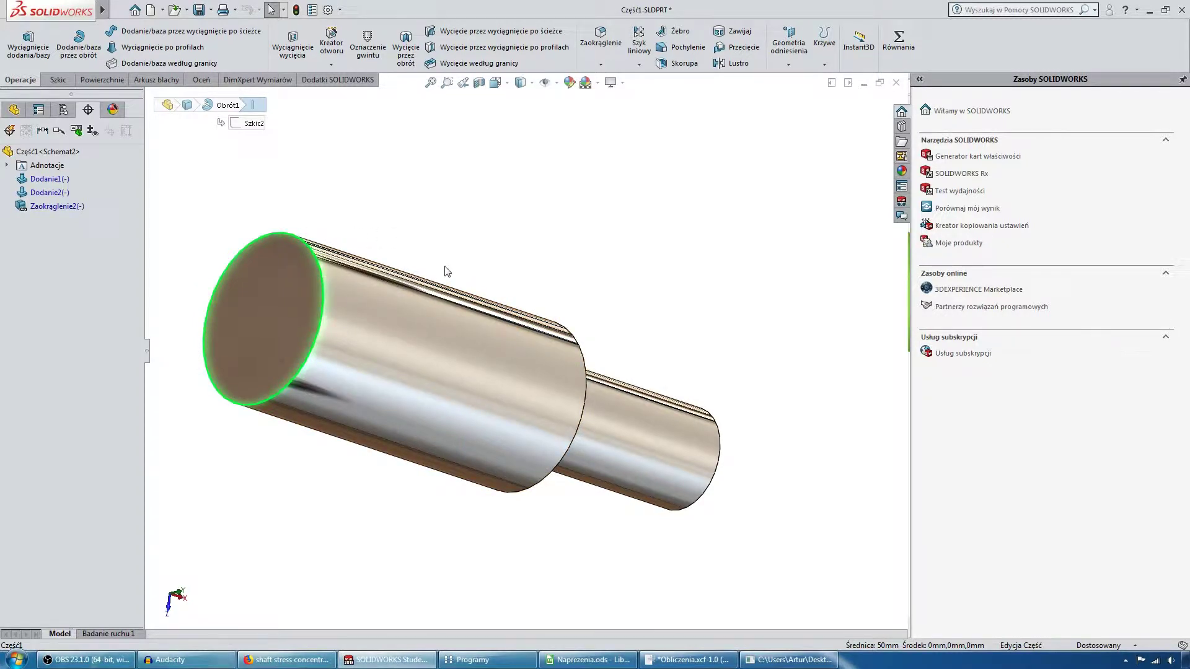
mouse_move(497, 284)
middle_down()
mouse_move(426, 270)
mouse_move(386, 279)
middle_up()
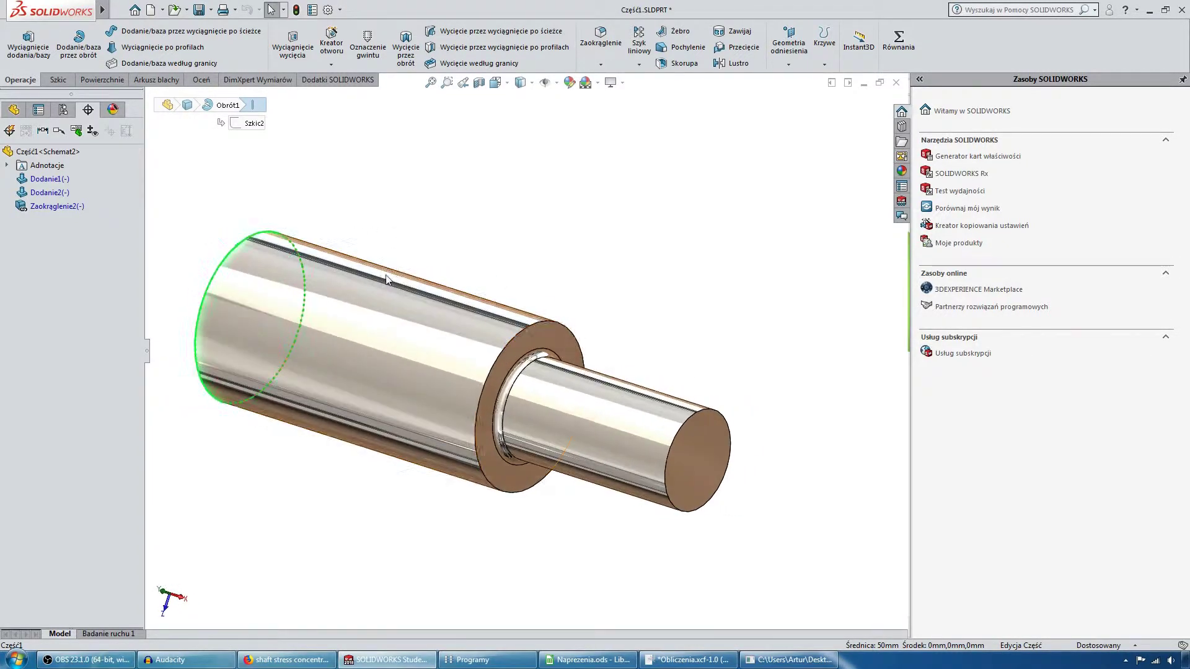
click(582, 302)
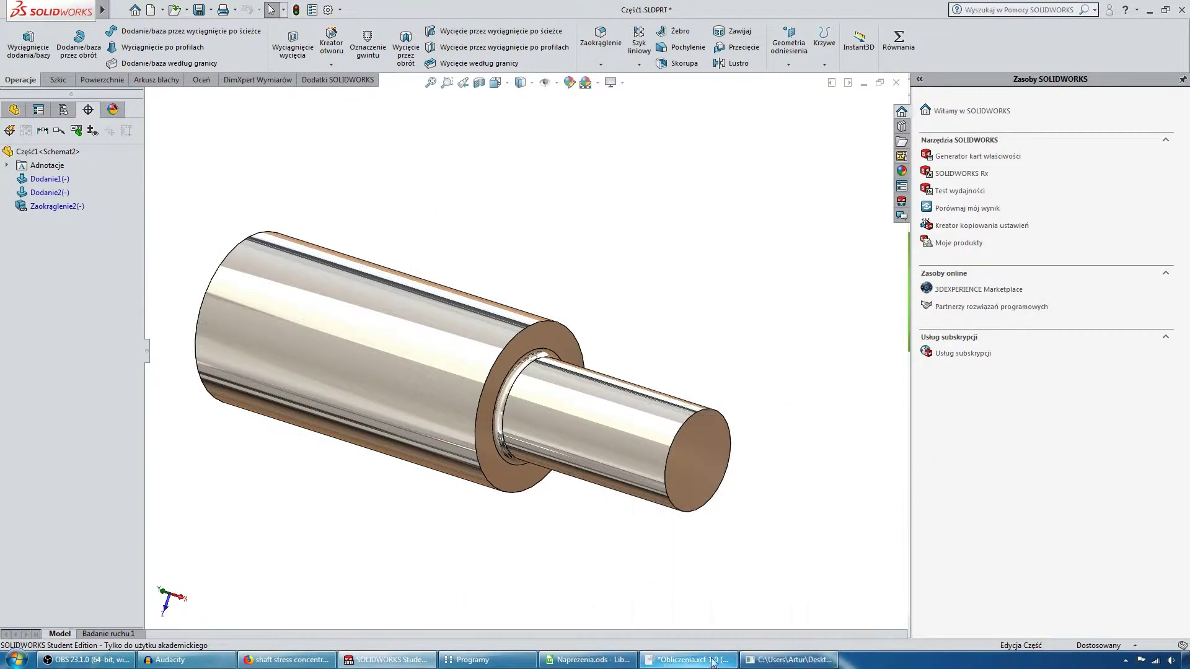
mouse_move(689, 660)
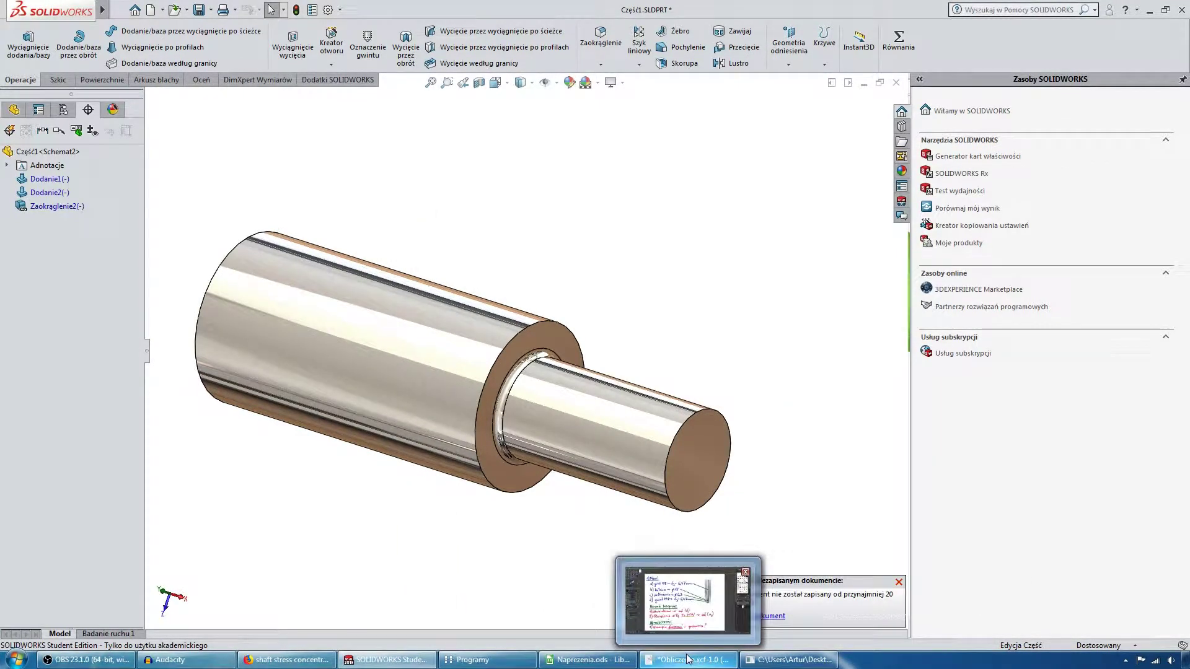
click(313, 662)
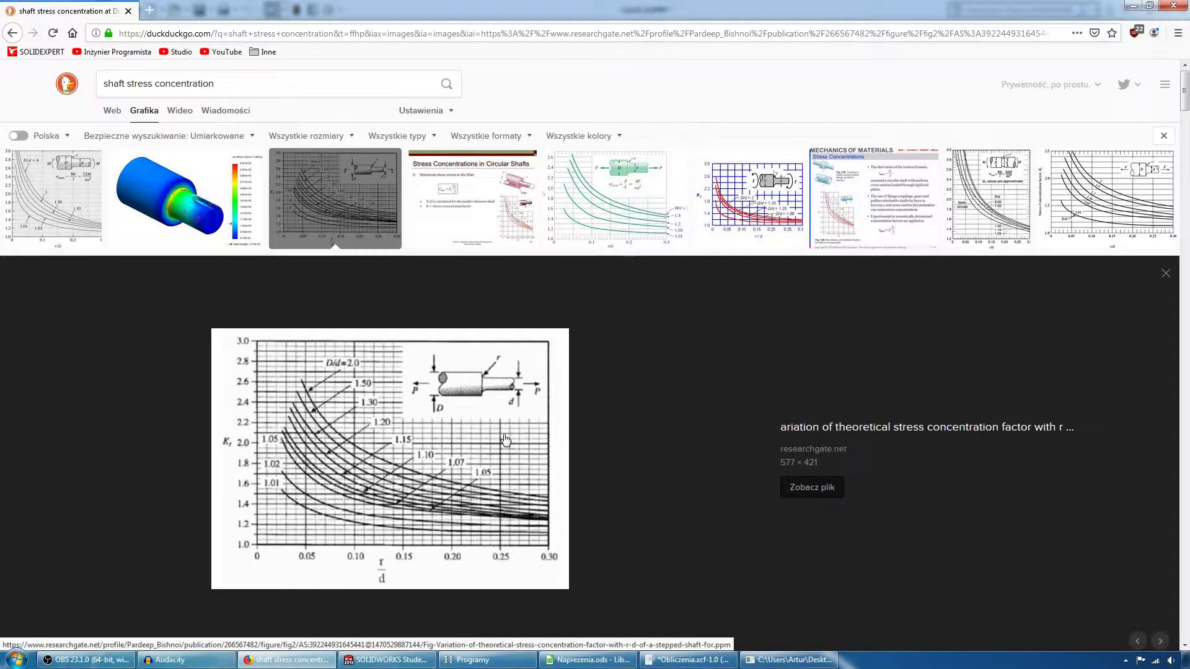
scroll(506, 440, down, 5)
key(alt+Tab)
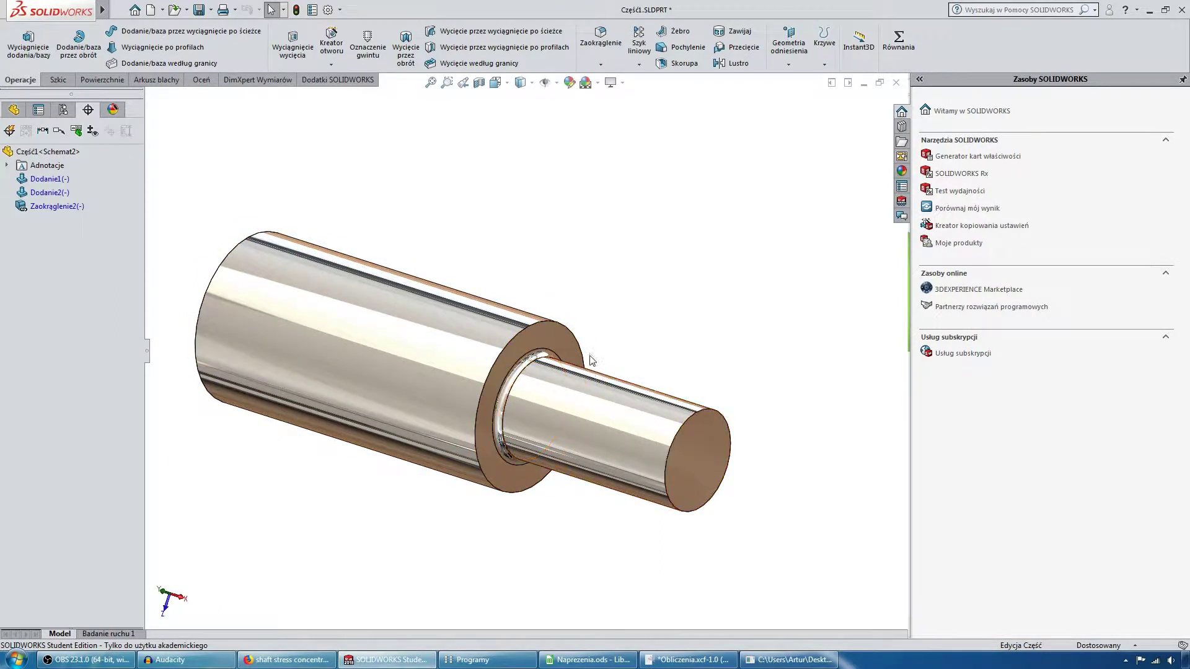
click(549, 353)
click(744, 345)
click(1148, 10)
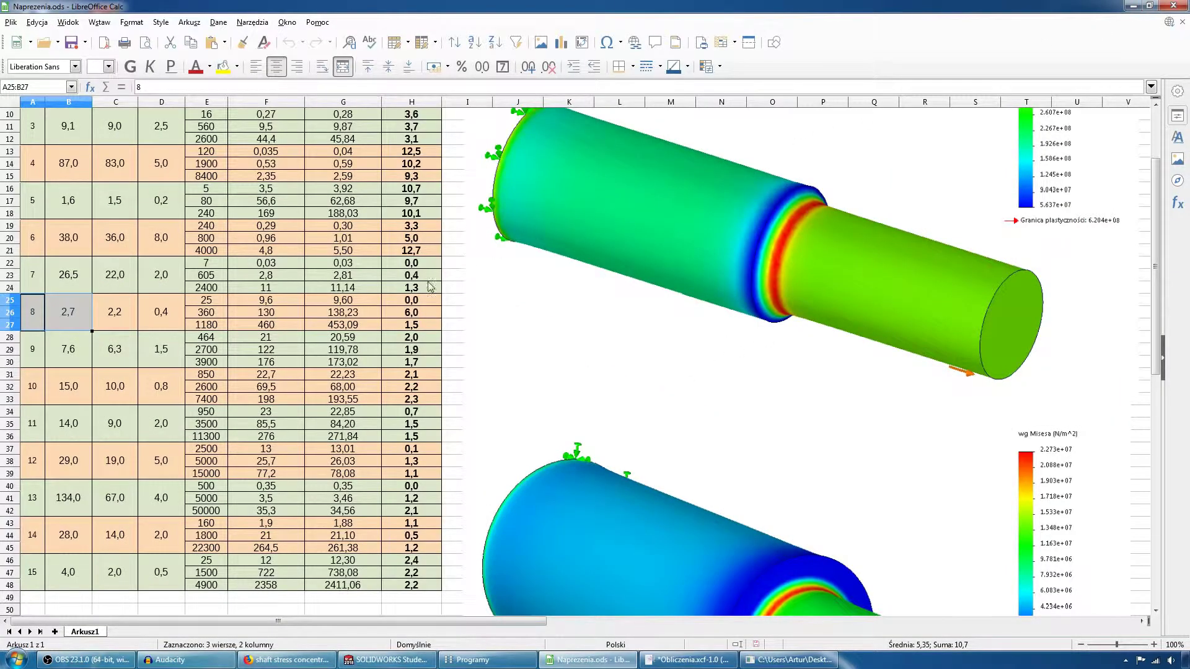
scroll(495, 307, down, 5)
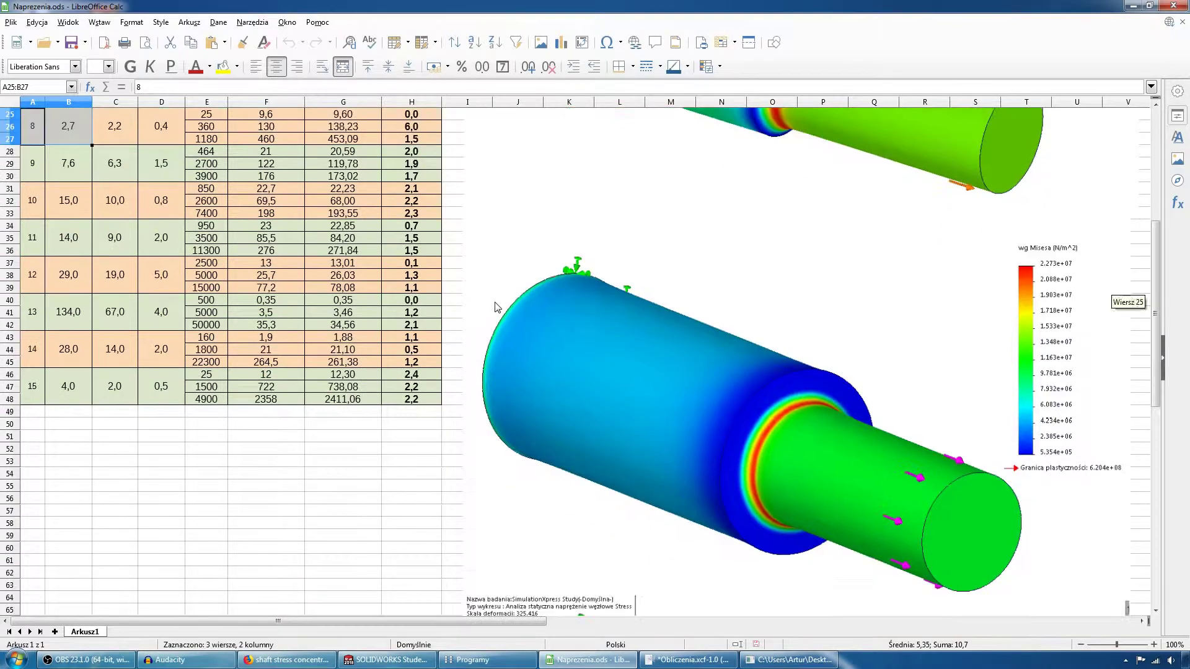
click(28, 426)
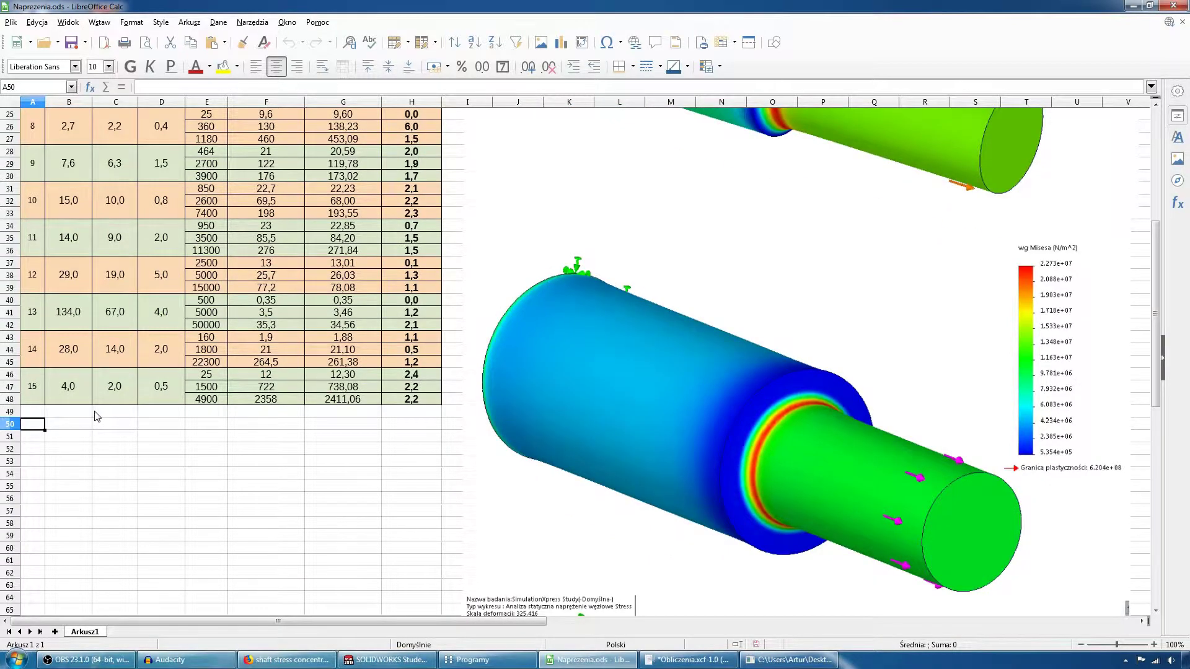
scroll(186, 399, down, 1)
scroll(186, 399, down, 3)
scroll(186, 399, down, 4)
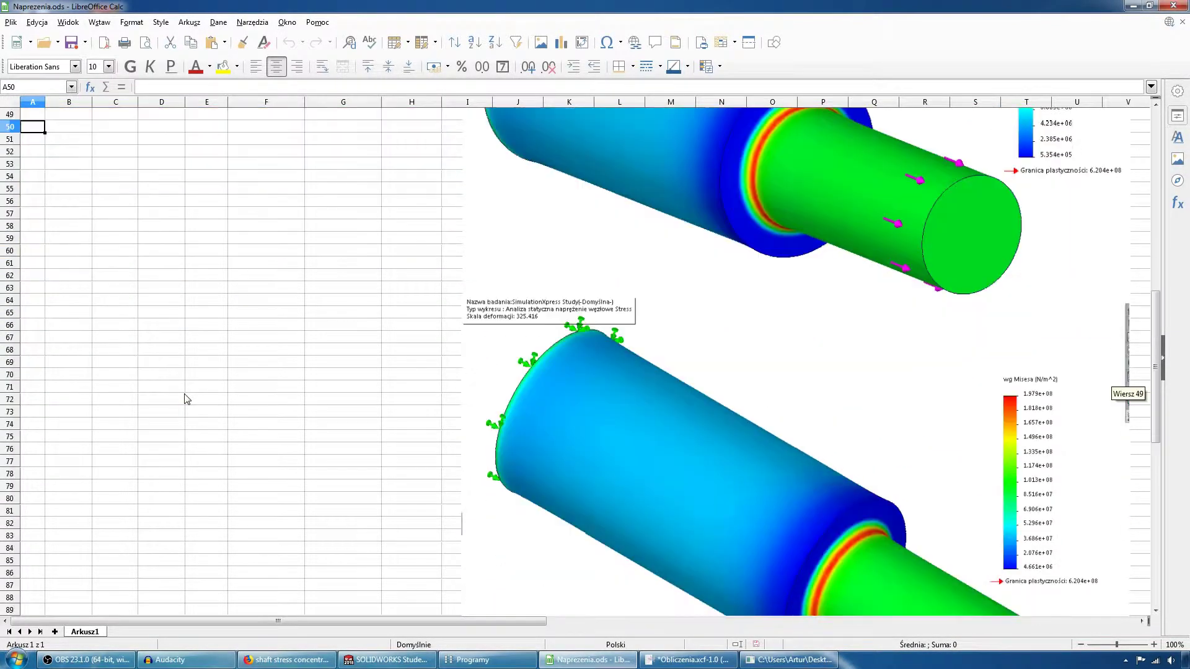
scroll(187, 398, up, 4)
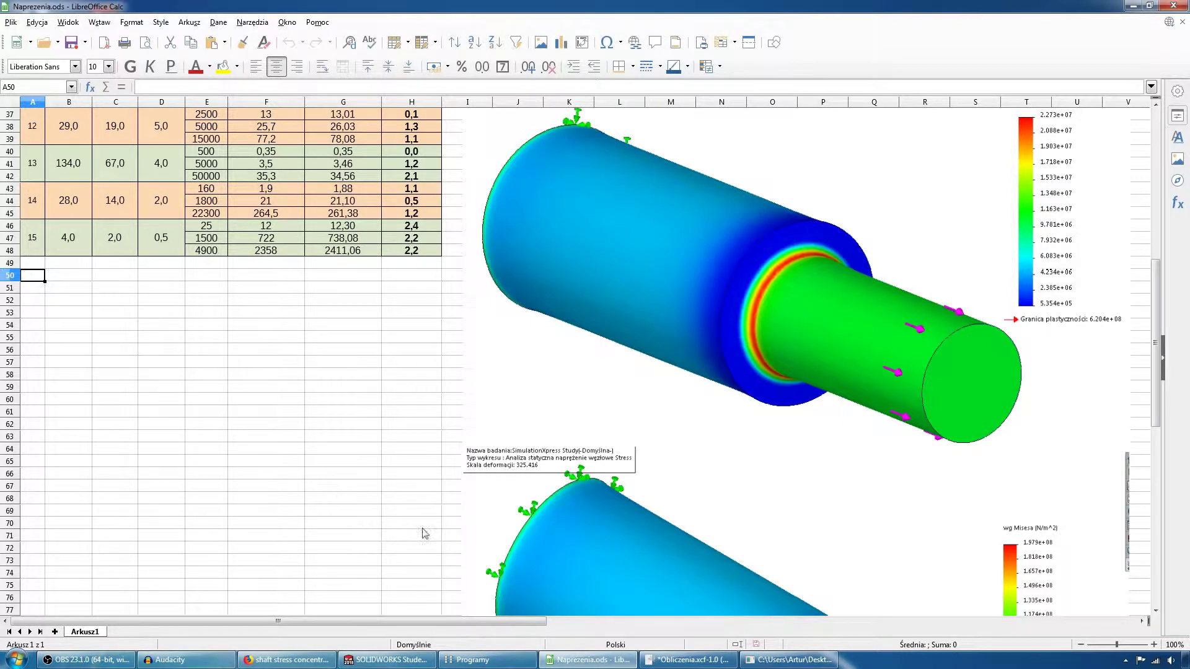
click(389, 659)
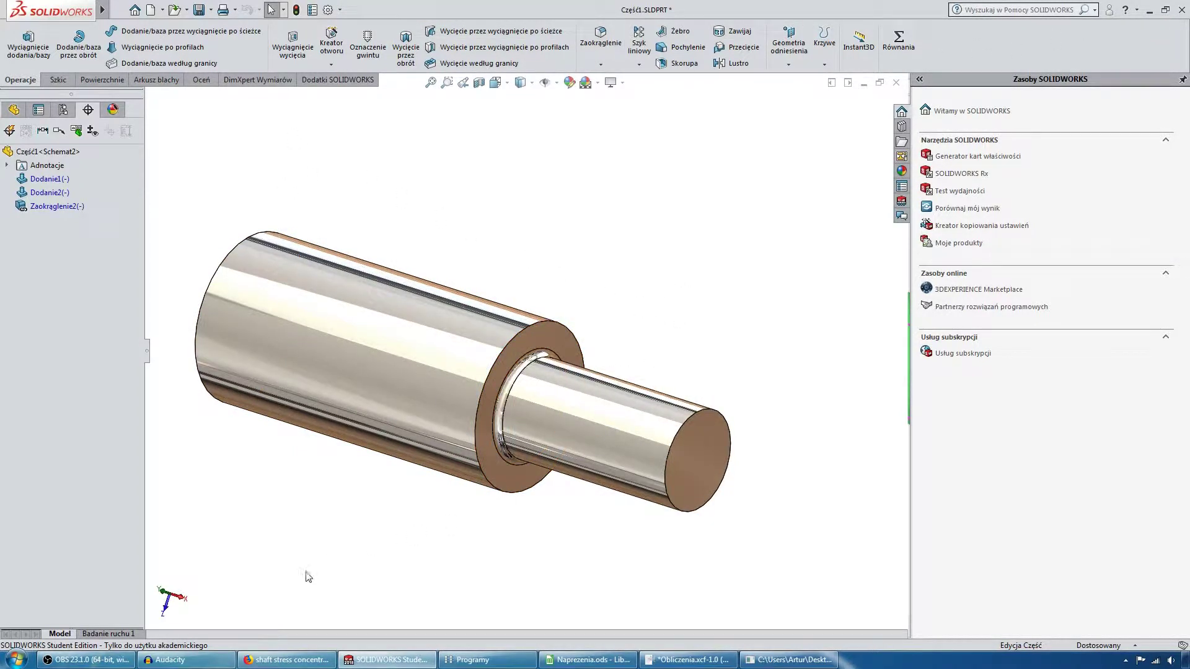
Visit SolidExpert's SOLIDWORKS Simulation page in a new tab, then minimize Firefox to reveal the shaft
click(289, 659)
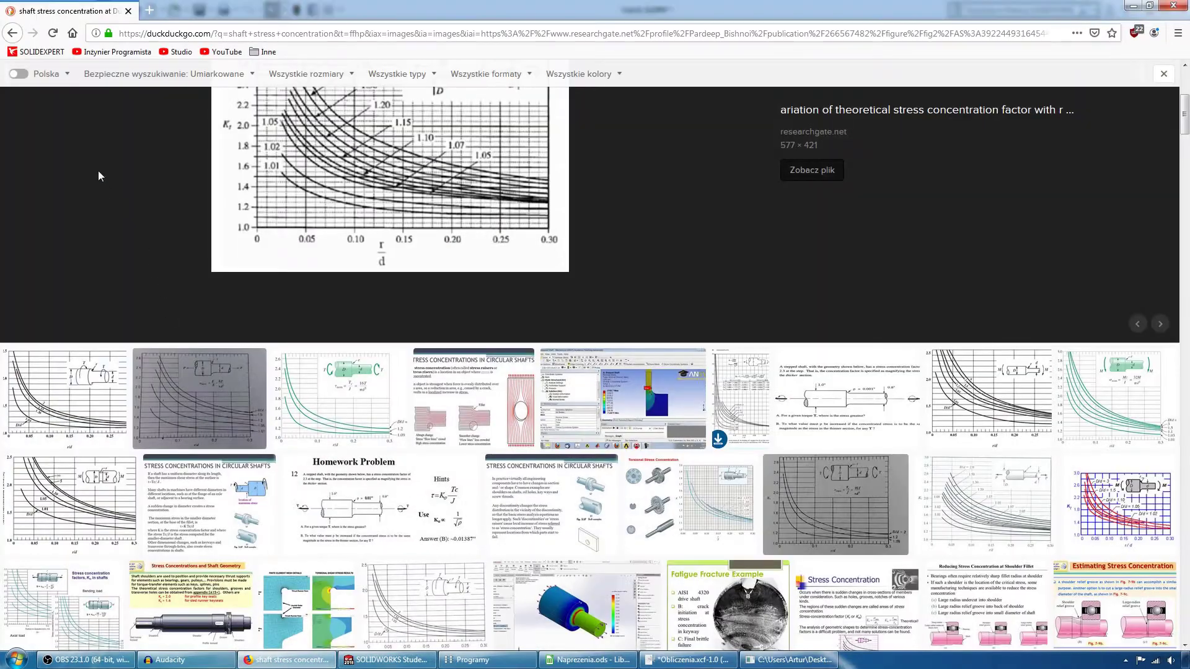
middle_click(42, 52)
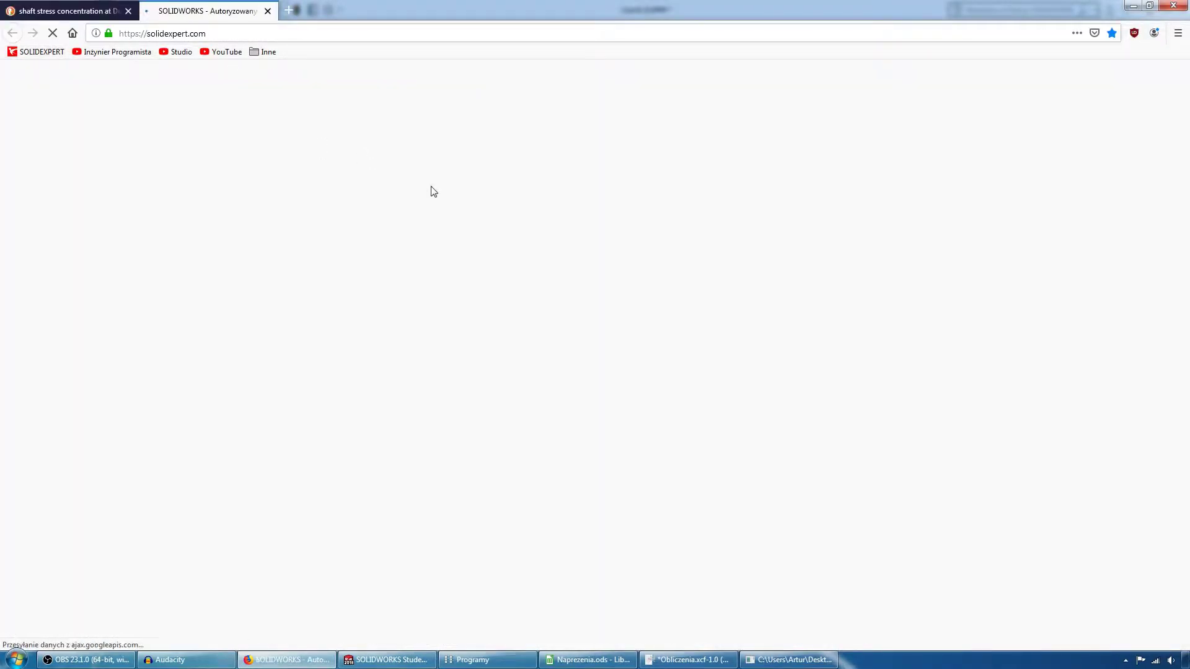
mouse_move(511, 99)
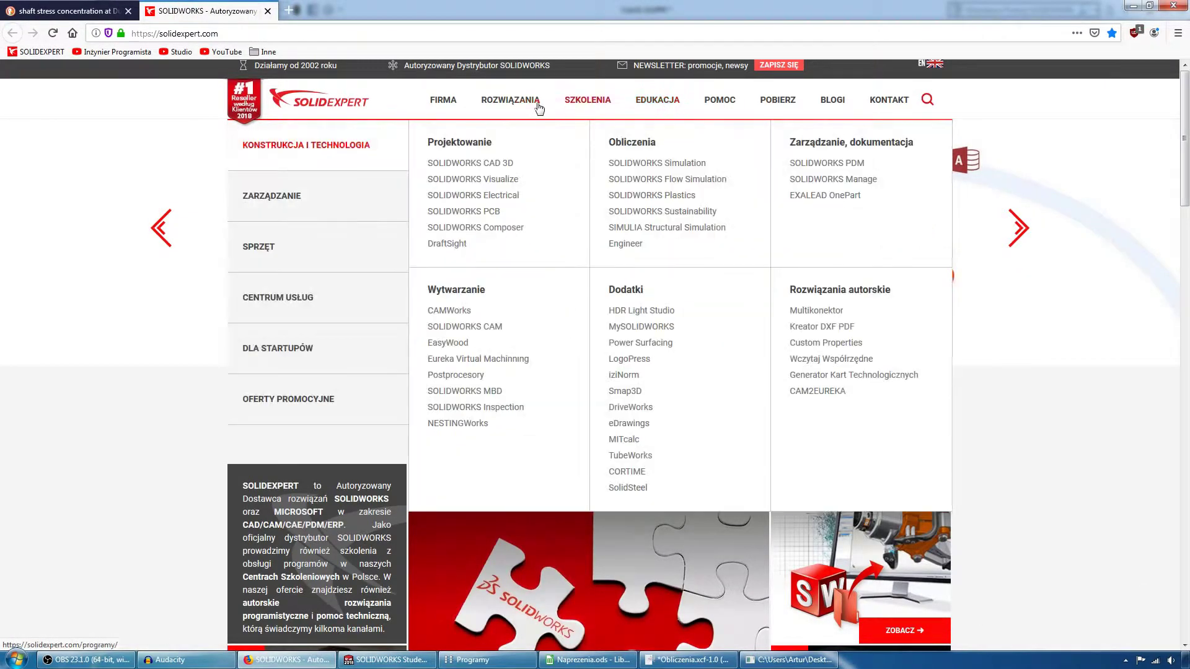
click(657, 163)
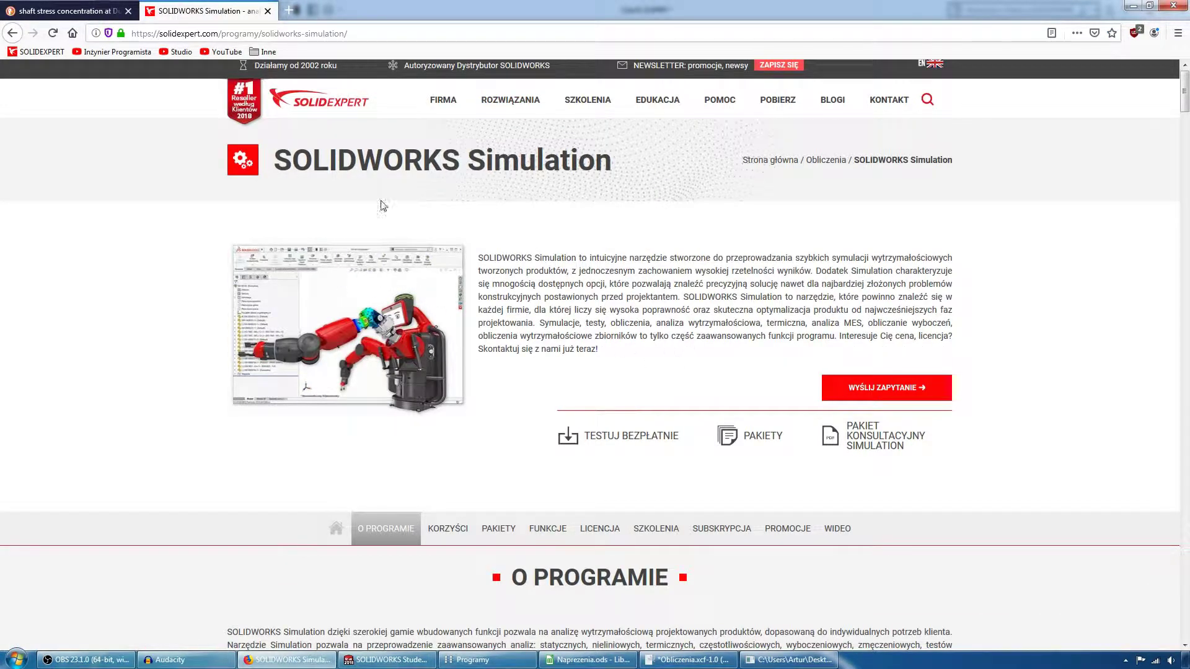
middle_click(186, 13)
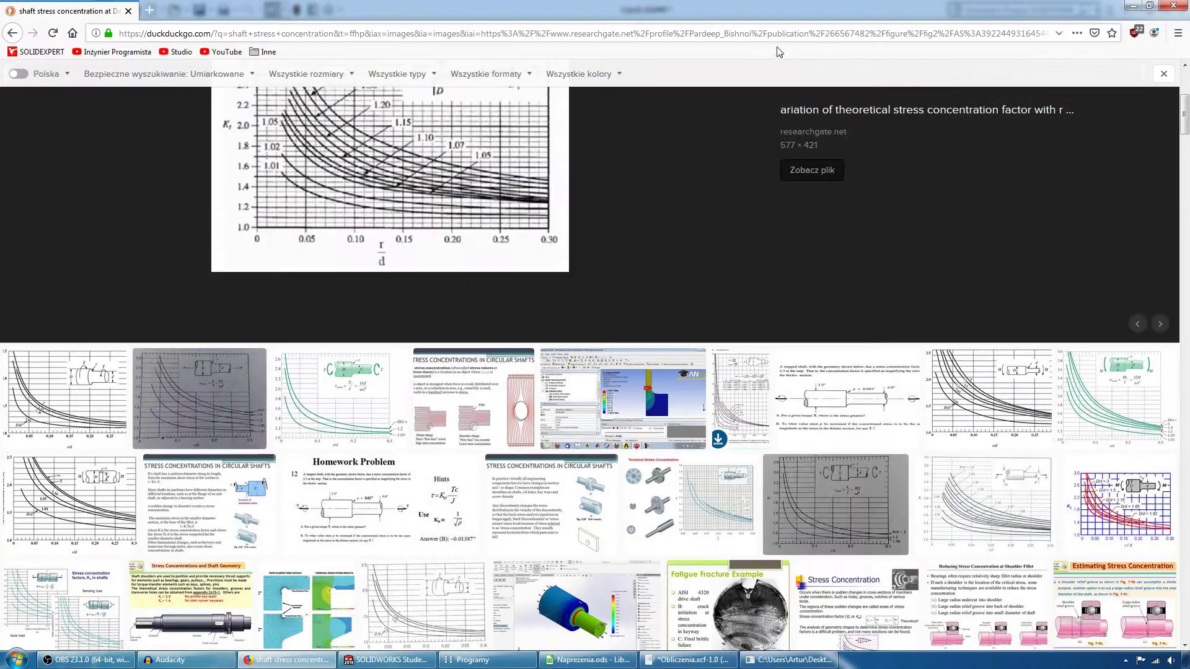
click(1132, 5)
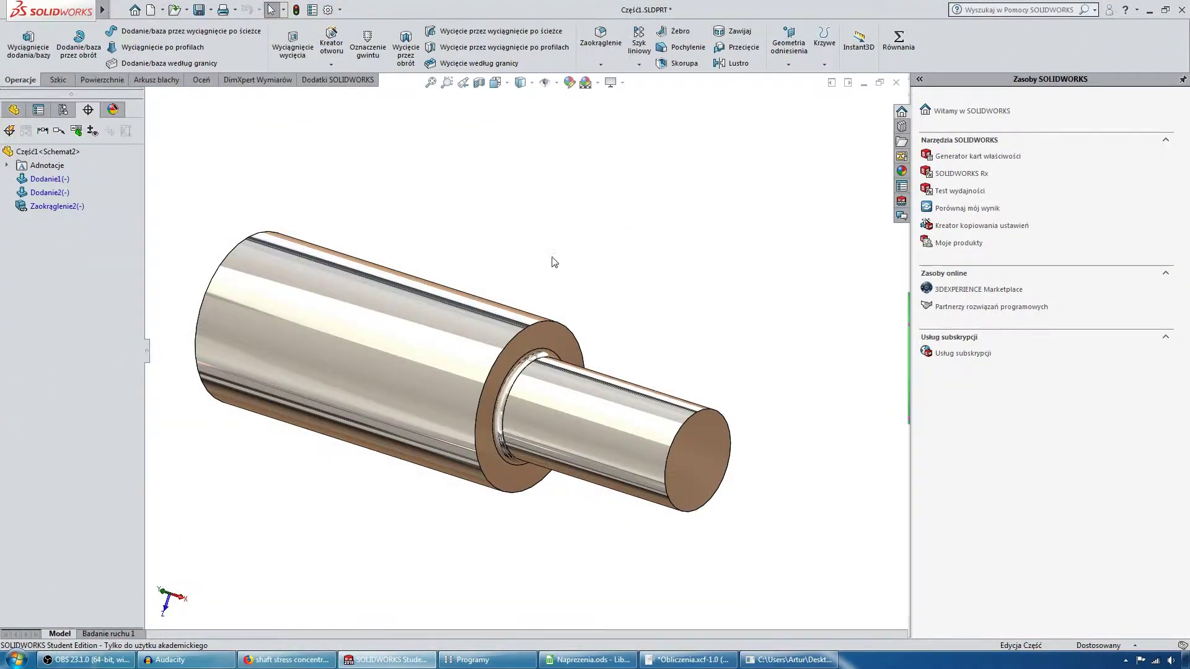
Orbit and tilt the stepped shaft to inspect it from new angles
middle_drag(580, 295, 560, 299)
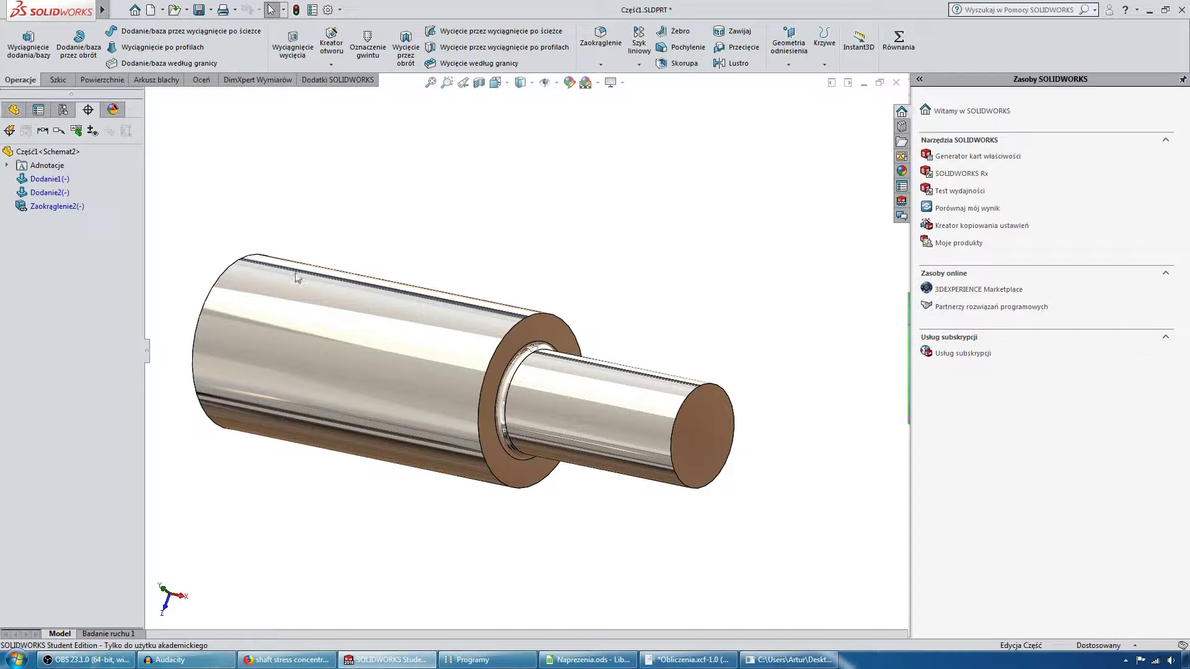
middle_drag(587, 295, 600, 378)
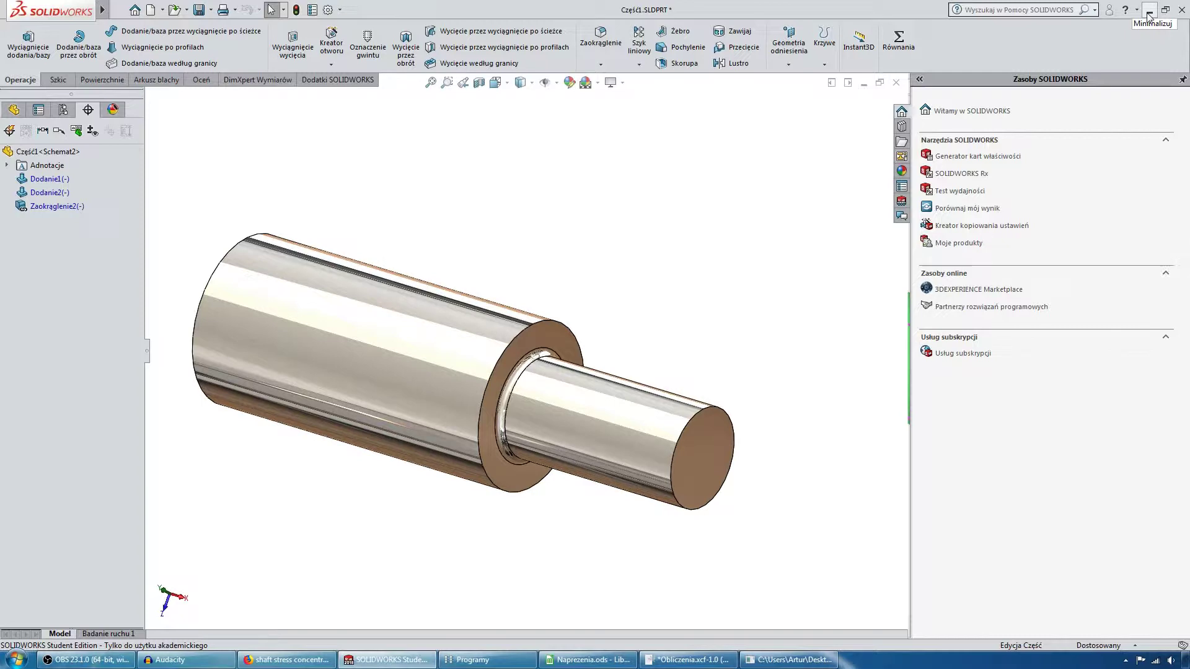
Bring Naprezenia.ods forward and scroll through the stress comparison table
click(1149, 11)
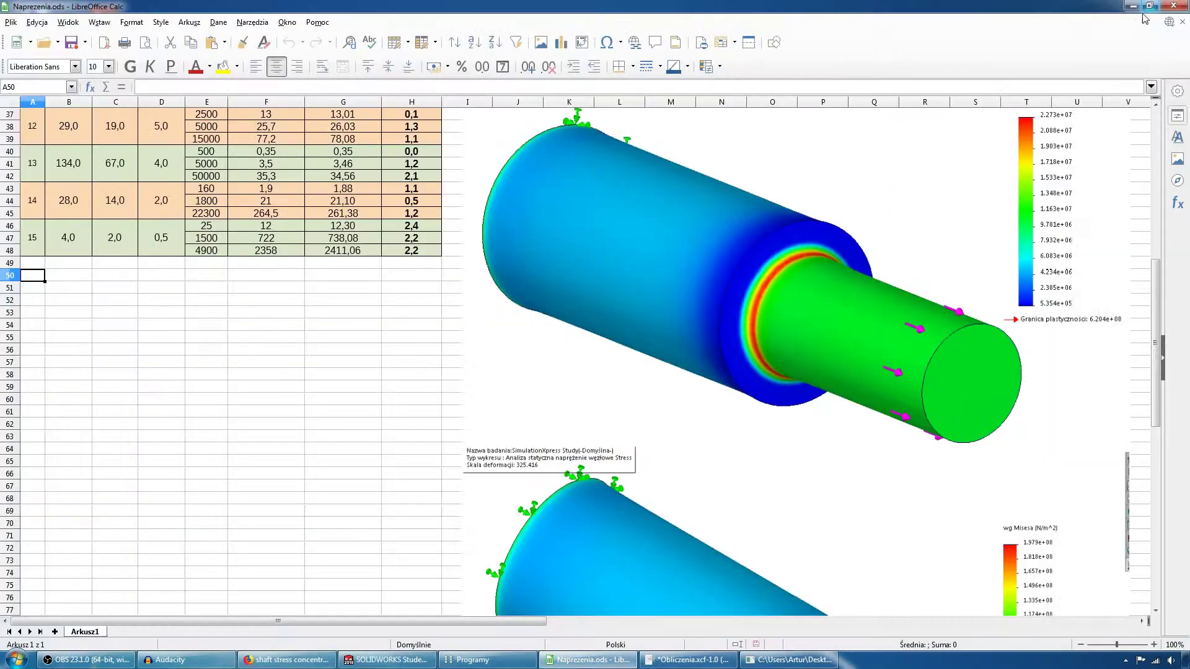
scroll(549, 472, up, 3)
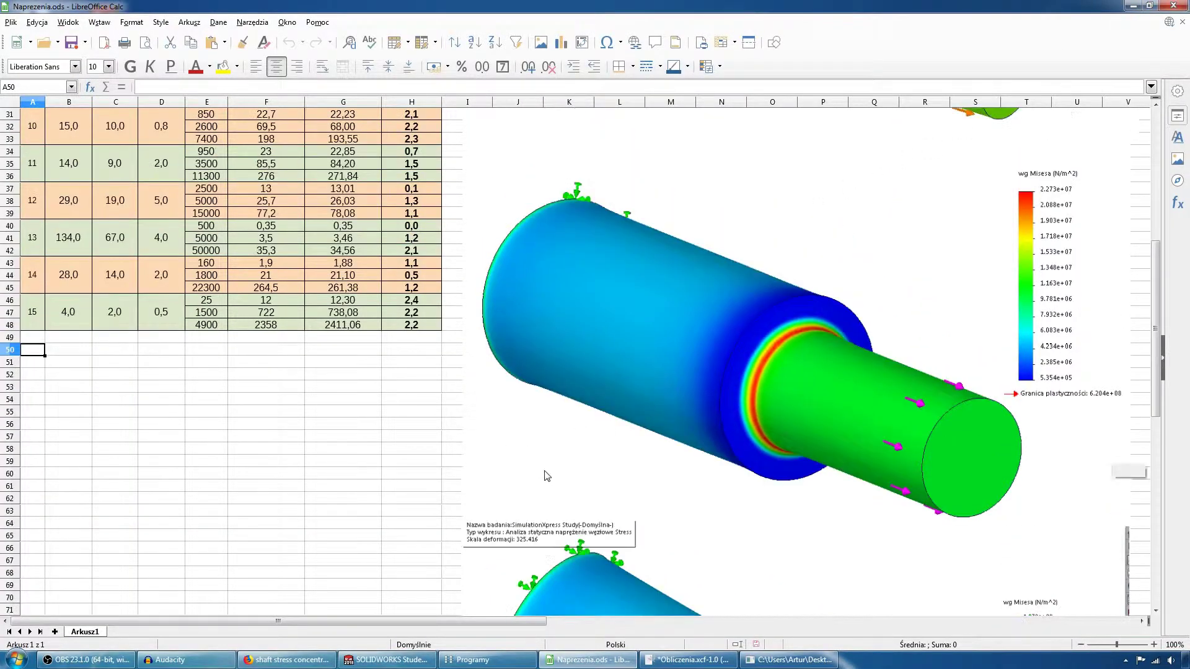
scroll(546, 474, up, 4)
scroll(546, 476, up, 4)
scroll(547, 475, up, 1)
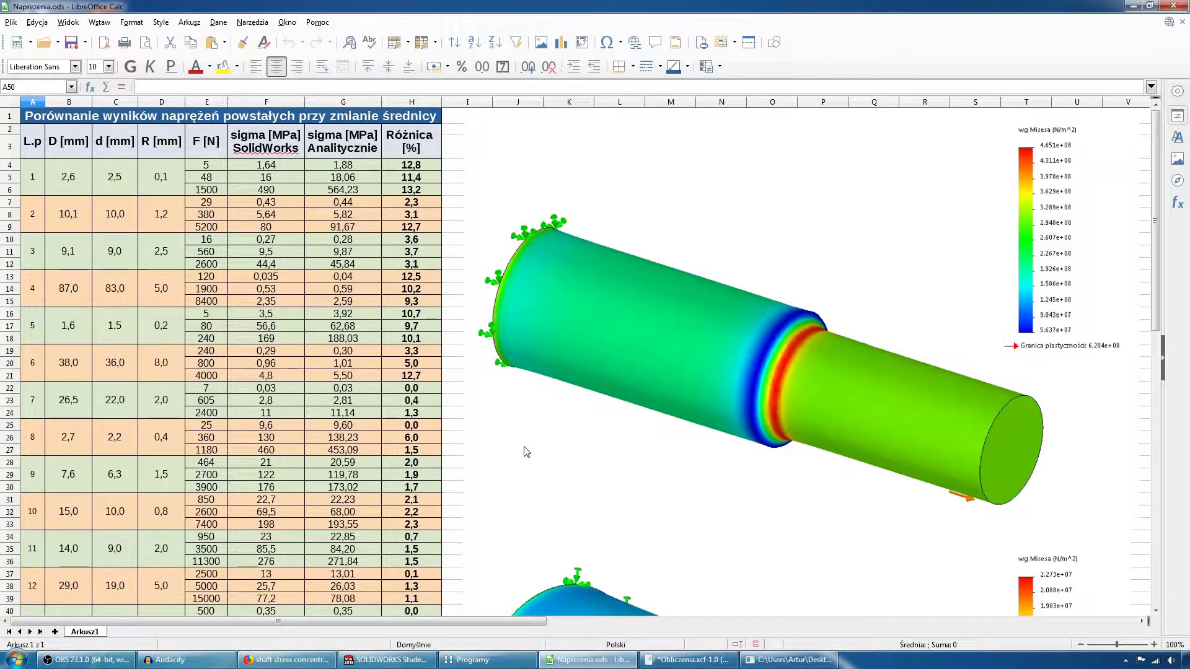
scroll(397, 426, down, 4)
scroll(397, 428, down, 2)
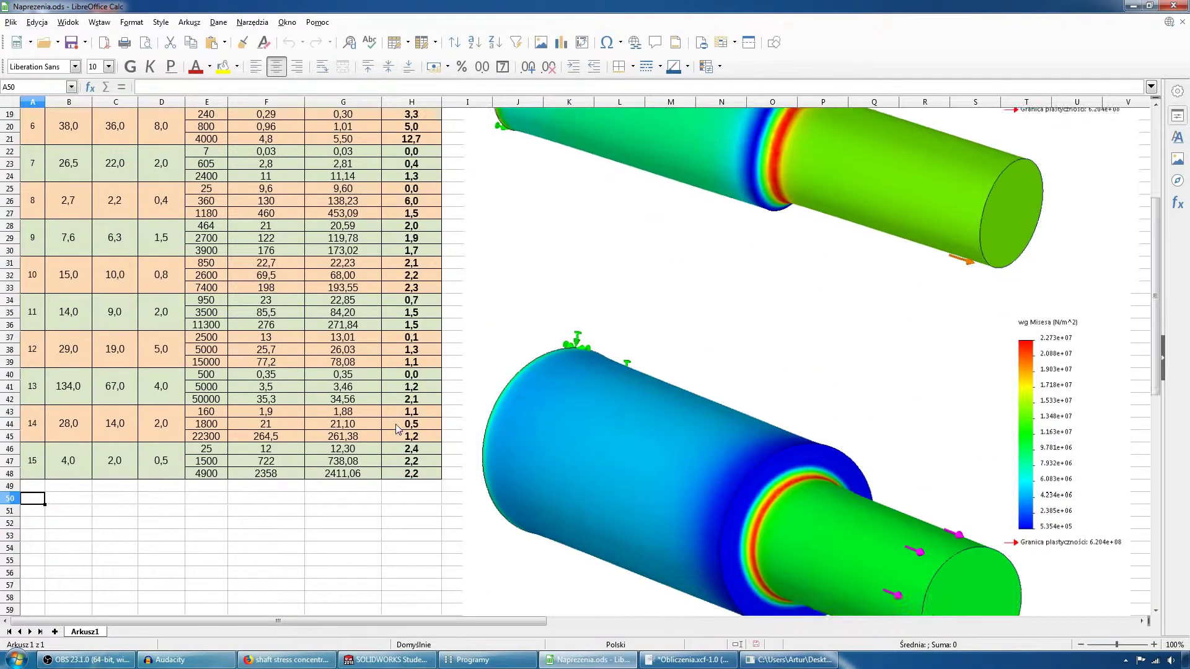
scroll(397, 429, down, 3)
scroll(398, 429, down, 4)
scroll(398, 429, down, 3)
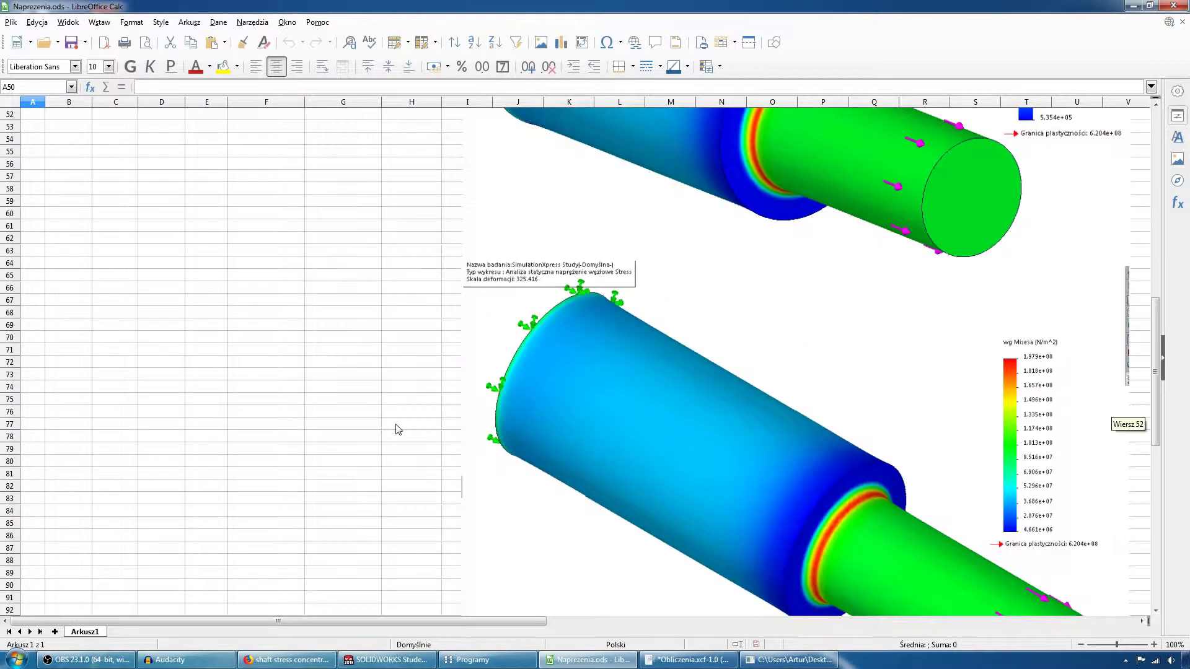
scroll(398, 428, down, 6)
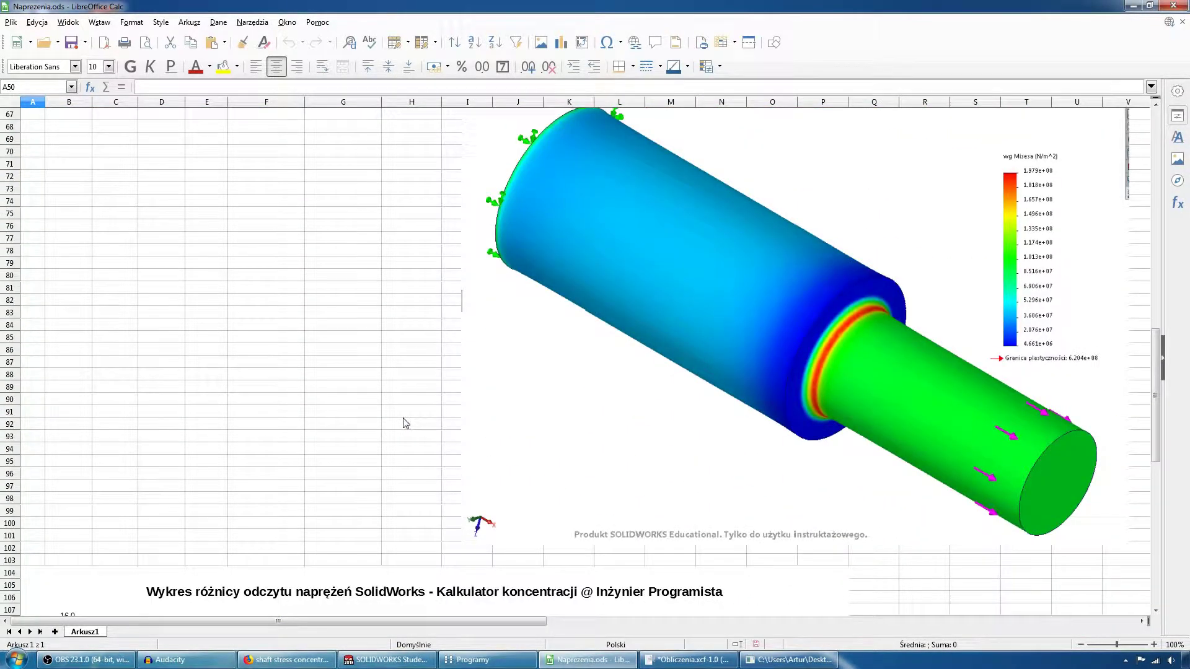
scroll(406, 423, up, 6)
scroll(406, 423, up, 8)
scroll(406, 423, up, 4)
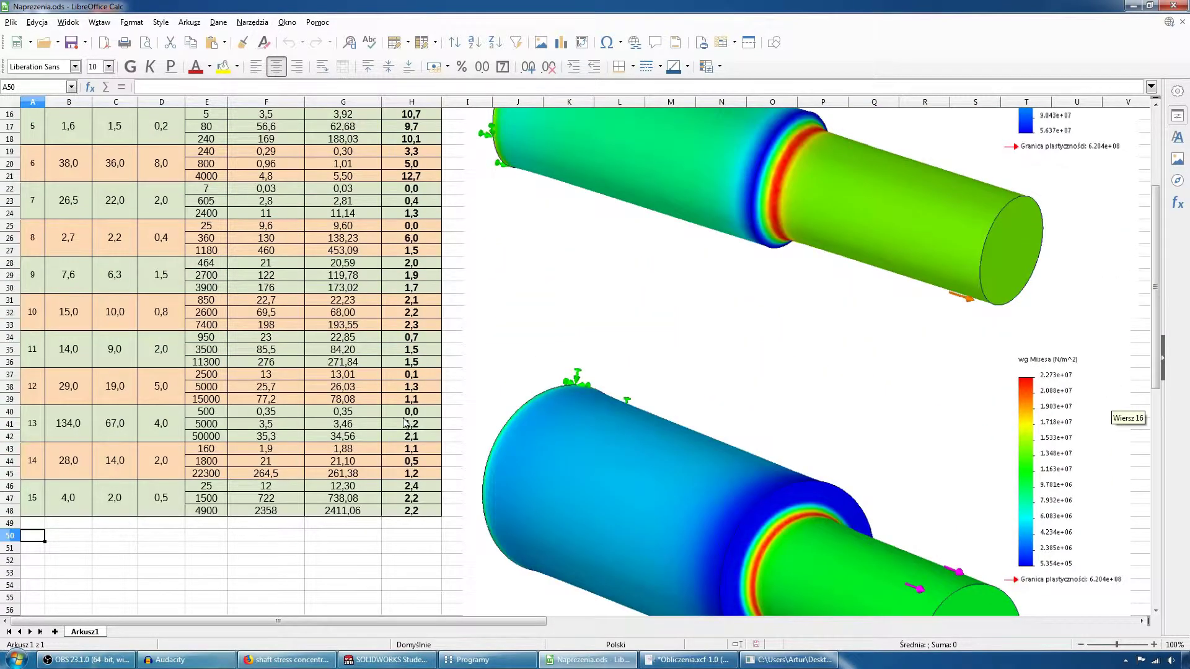
scroll(406, 423, up, 2)
scroll(406, 424, up, 3)
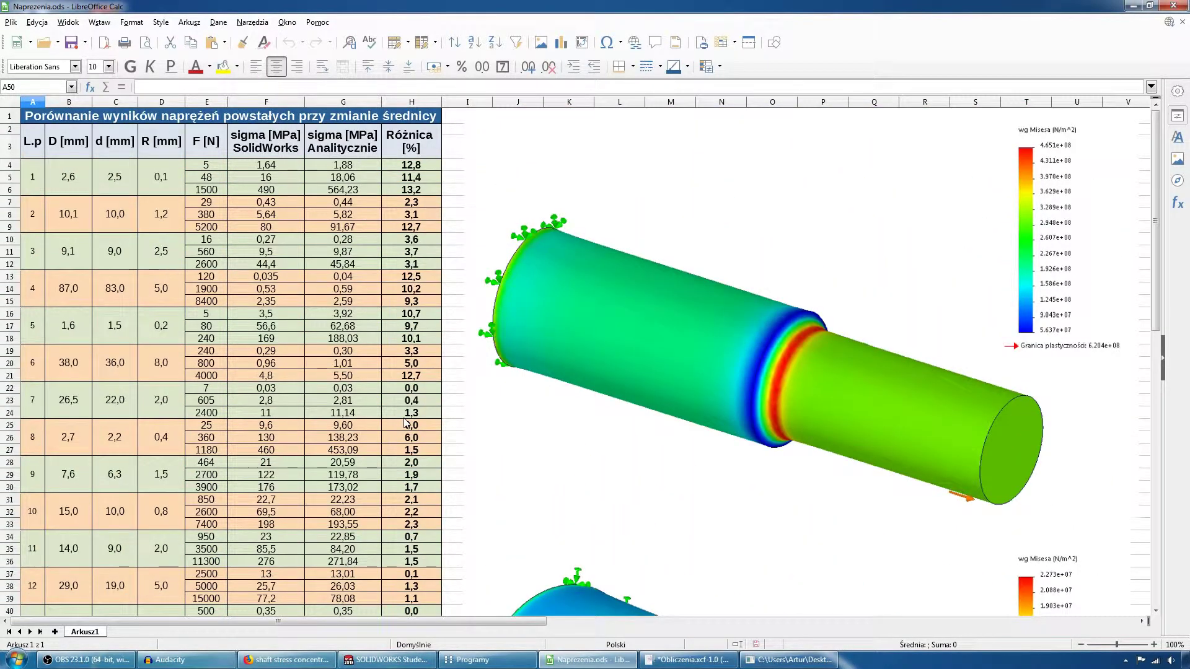
Scroll down to the result images and difference chart, back up, then return to SOLIDWORKS
scroll(405, 424, down, 5)
scroll(406, 423, down, 2)
scroll(406, 424, down, 4)
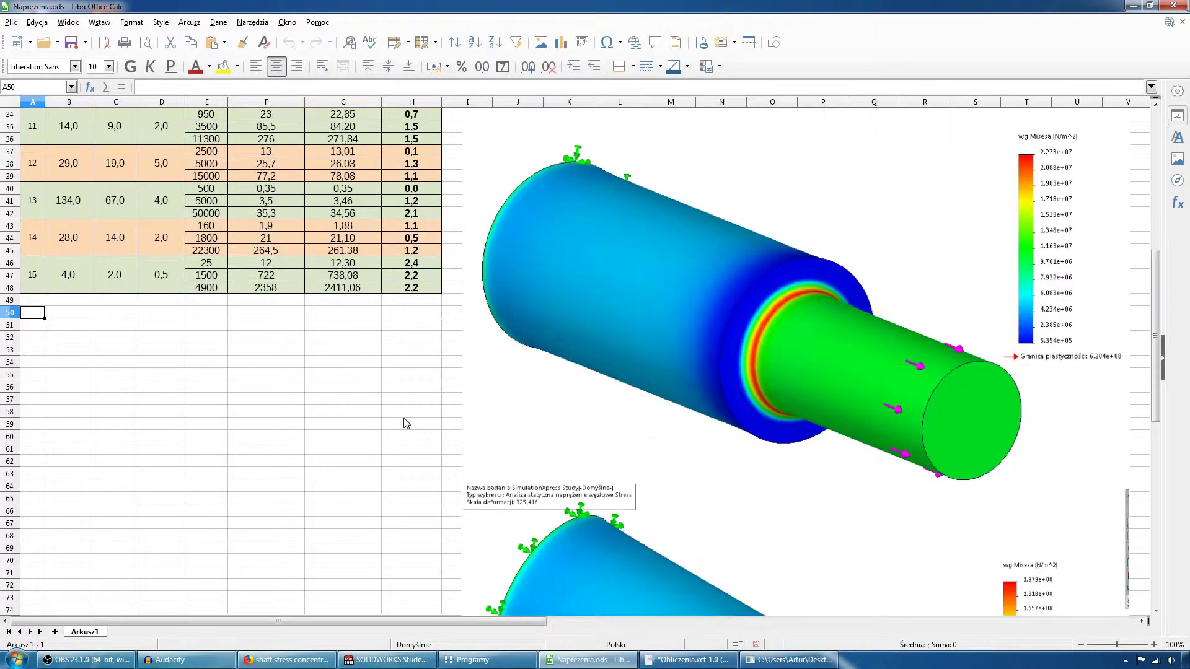
scroll(406, 423, down, 4)
scroll(406, 423, down, 6)
scroll(406, 424, down, 5)
scroll(406, 424, down, 4)
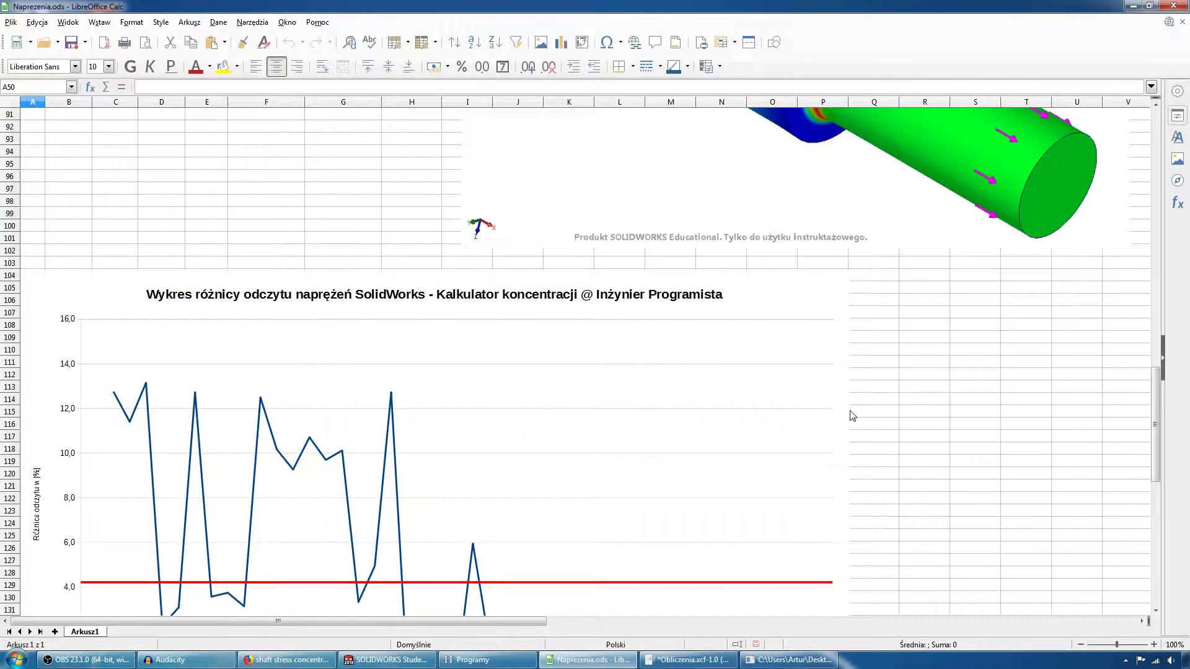
scroll(852, 414, down, 4)
scroll(852, 414, up, 1)
scroll(852, 414, up, 11)
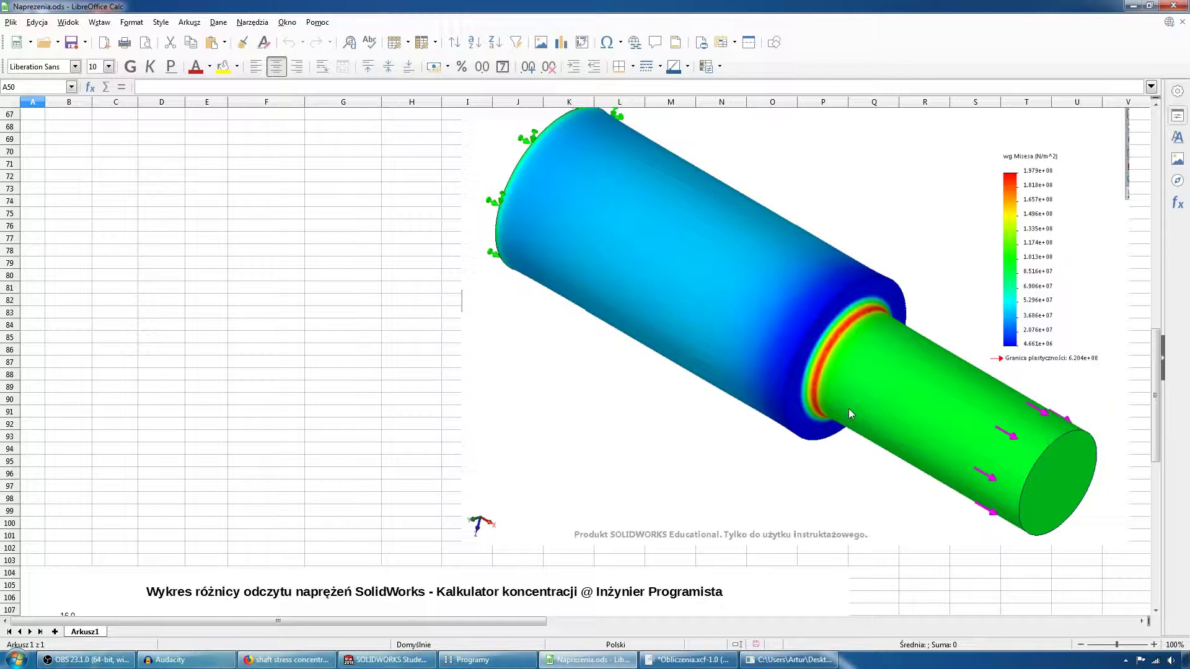
scroll(839, 409, down, 5)
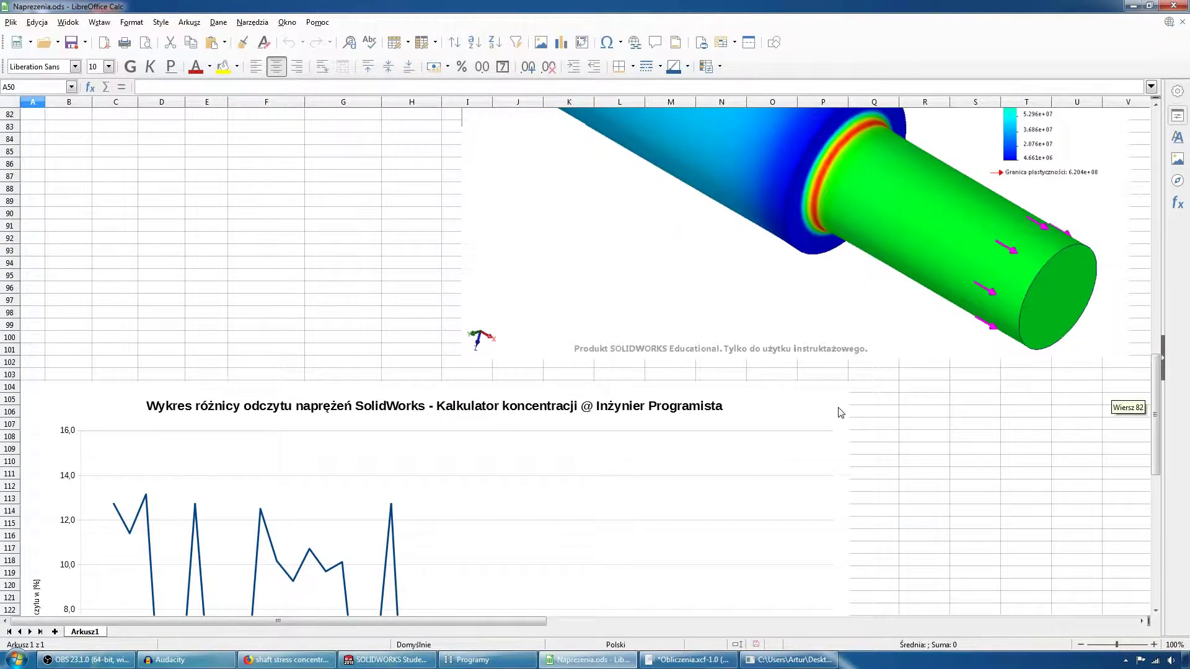
scroll(780, 395, down, 6)
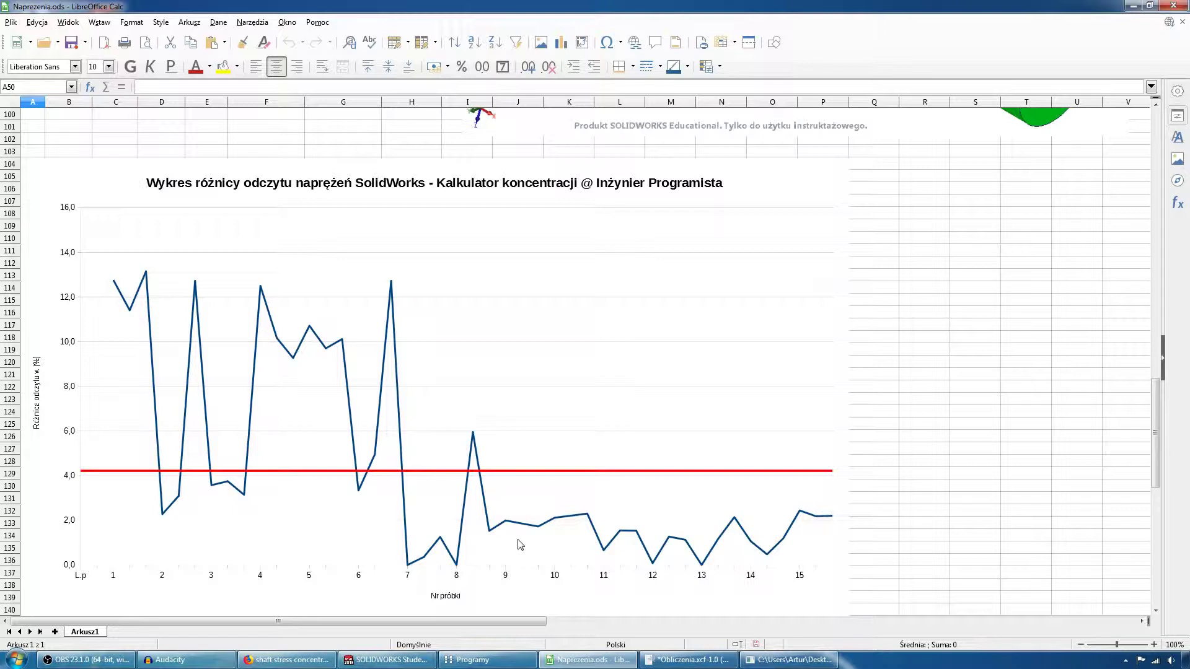
scroll(483, 542, up, 5)
scroll(480, 539, up, 10)
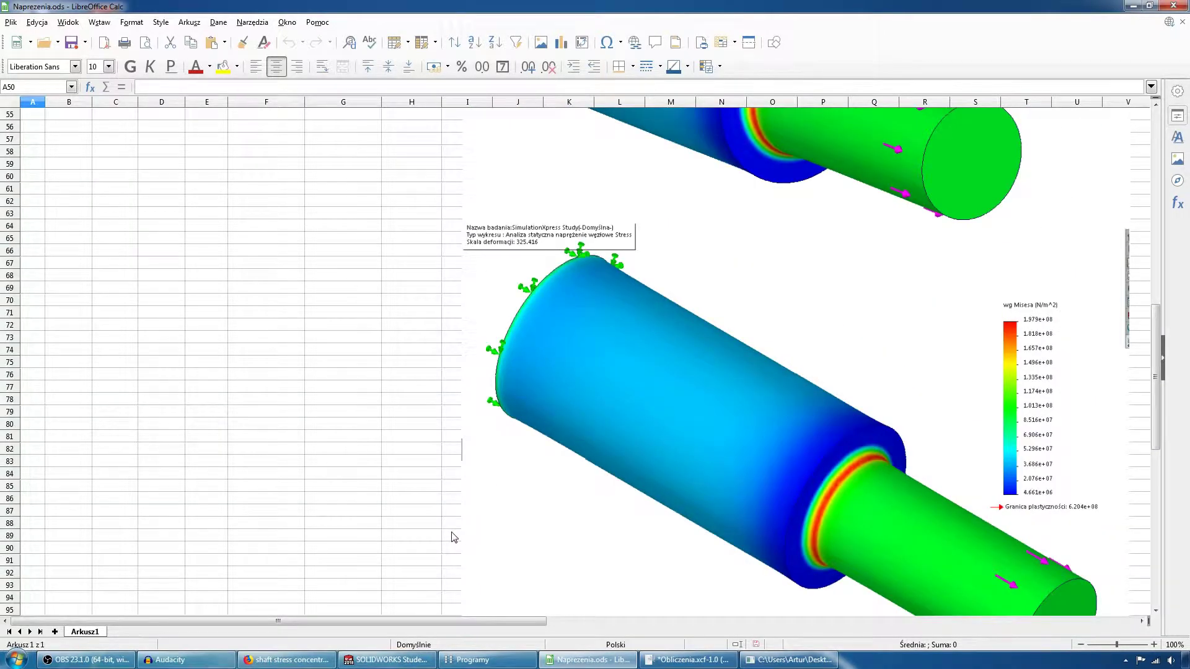
scroll(454, 538, up, 5)
scroll(455, 537, up, 4)
scroll(454, 537, up, 1)
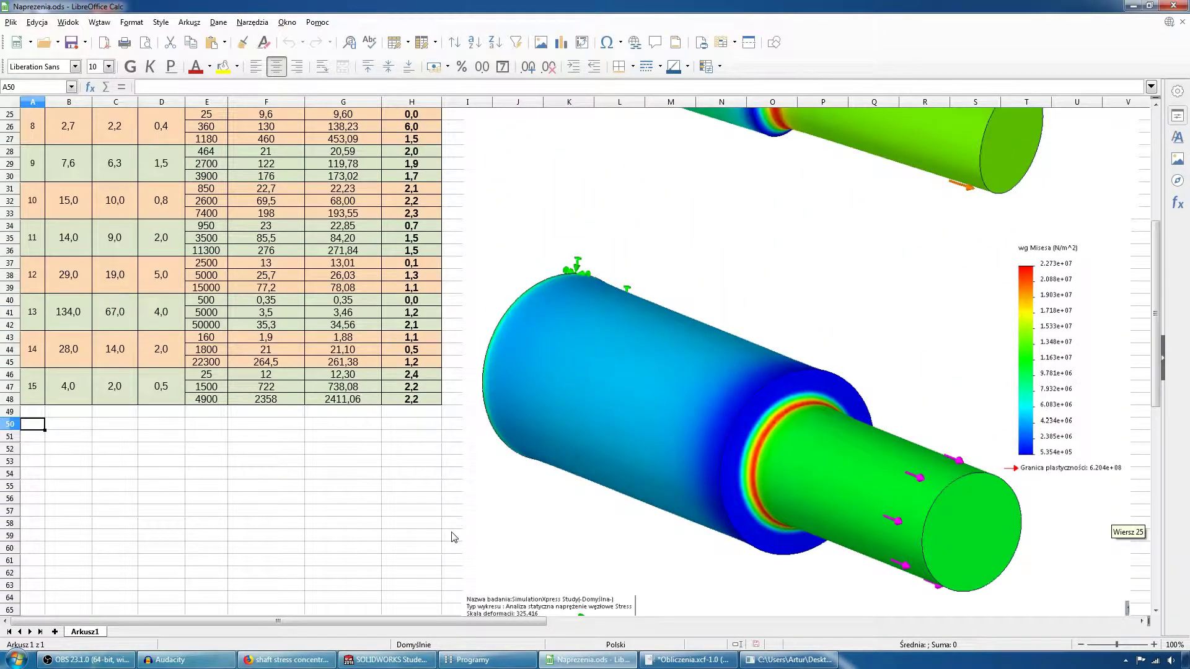
scroll(454, 537, up, 5)
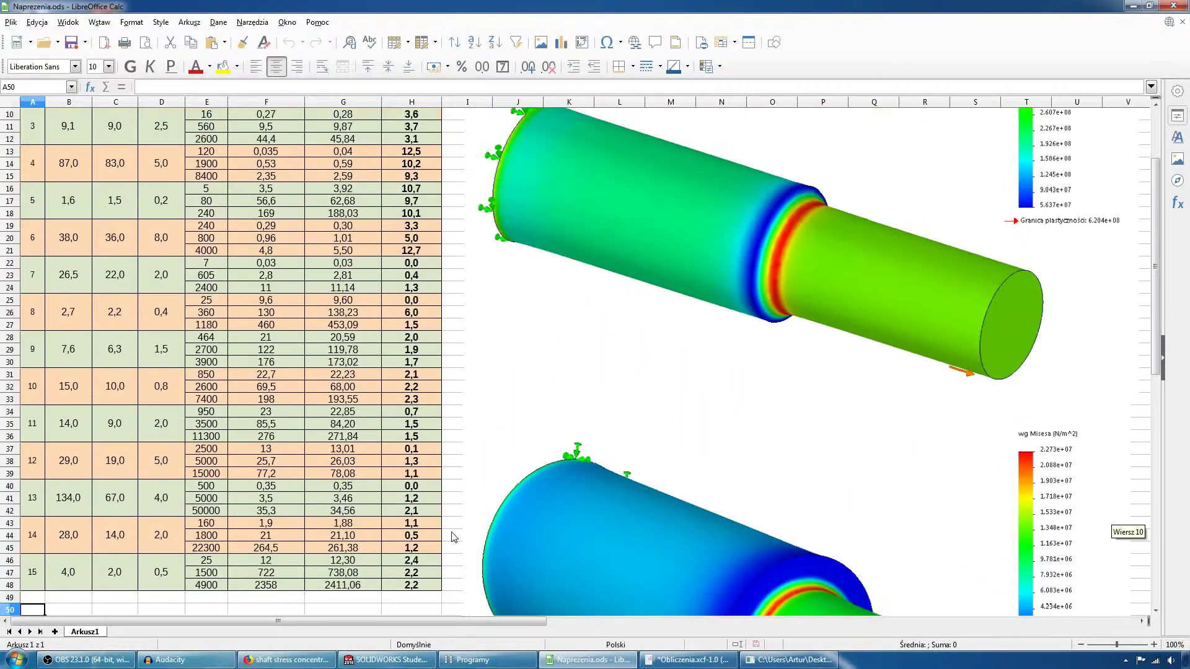
scroll(455, 537, up, 3)
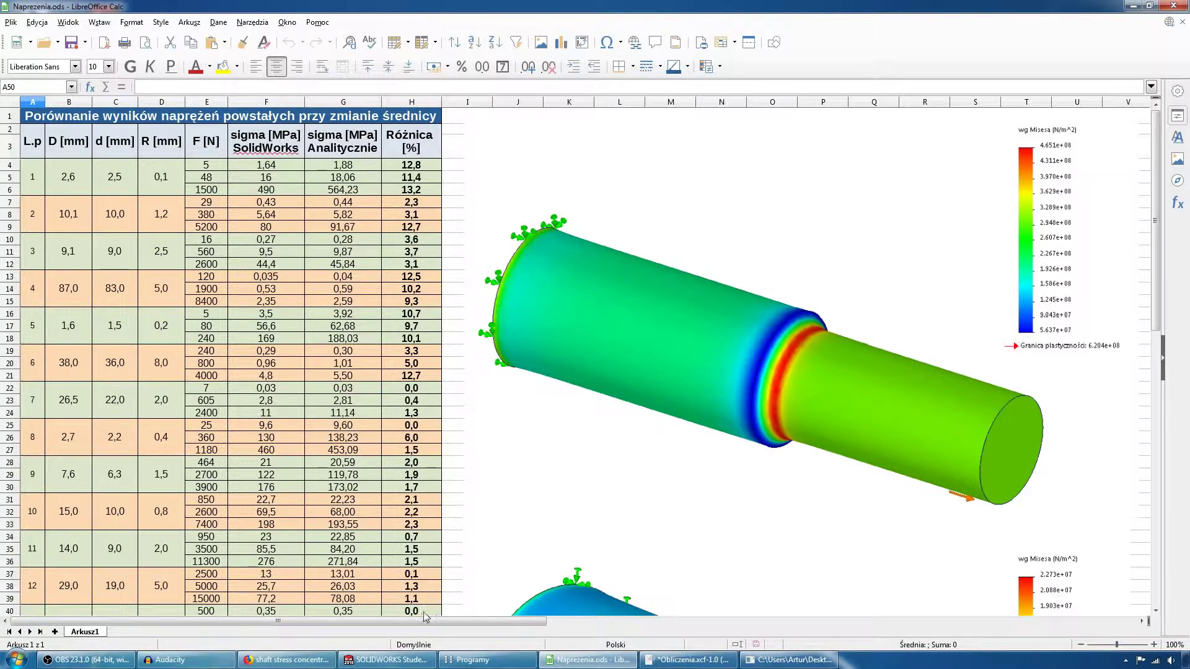
click(378, 662)
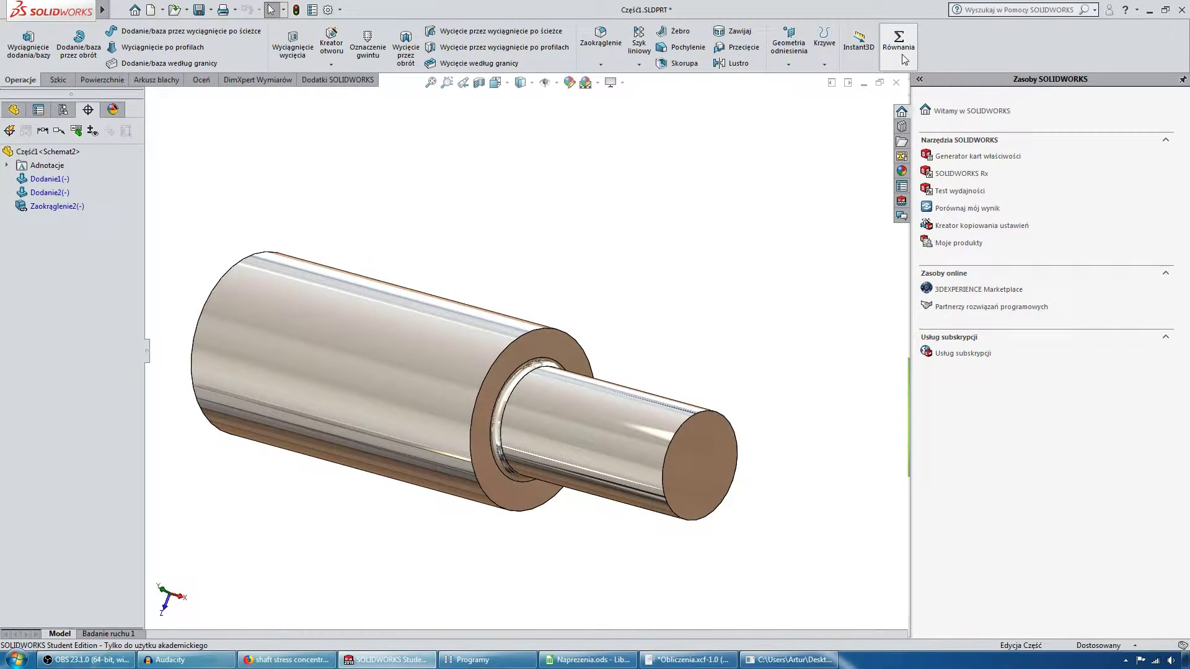
Open the Equations list and inspect the shaft's end faces and their diameters
click(900, 49)
middle_drag(434, 347, 456, 362)
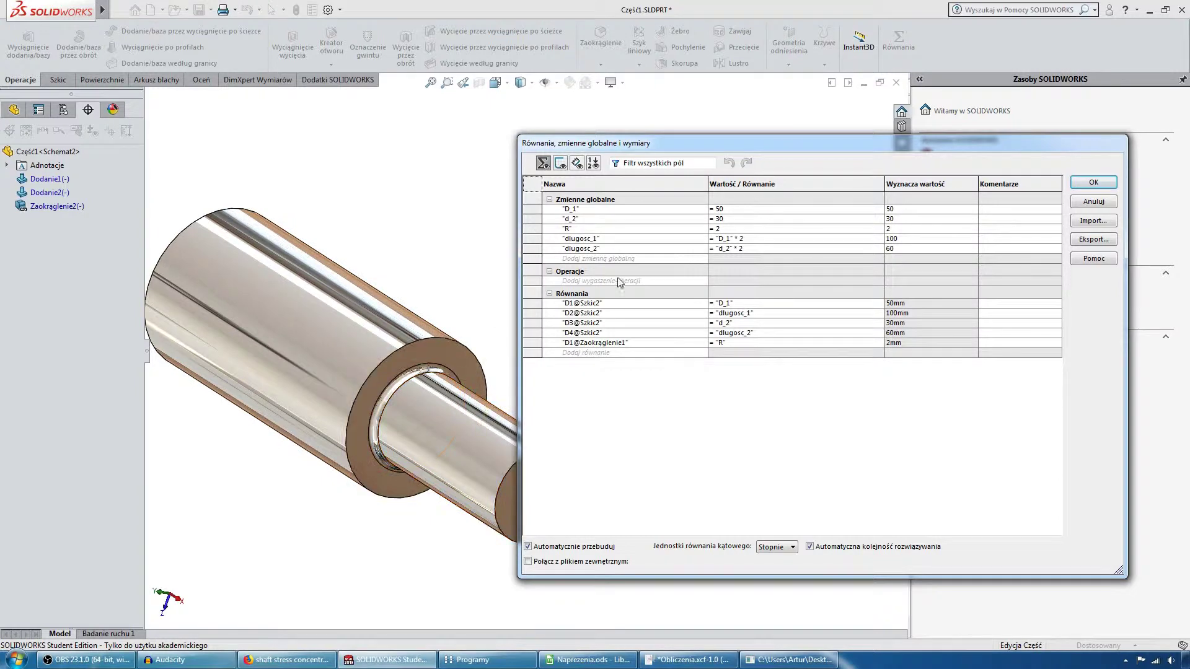
click(749, 209)
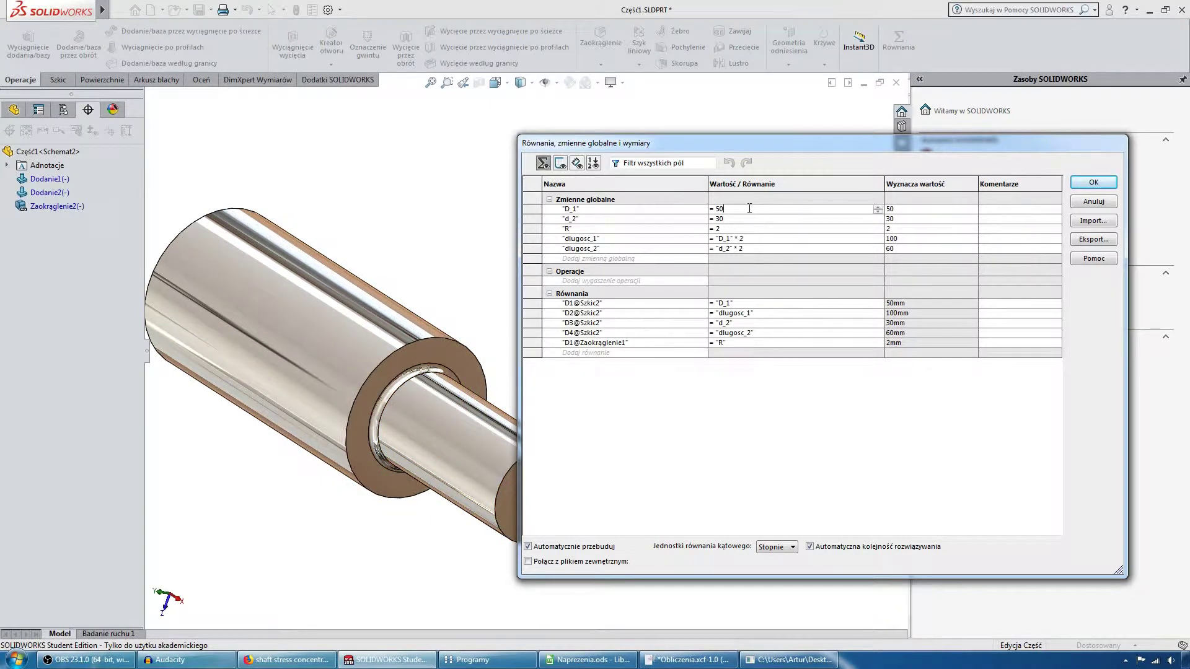
click(718, 219)
click(655, 221)
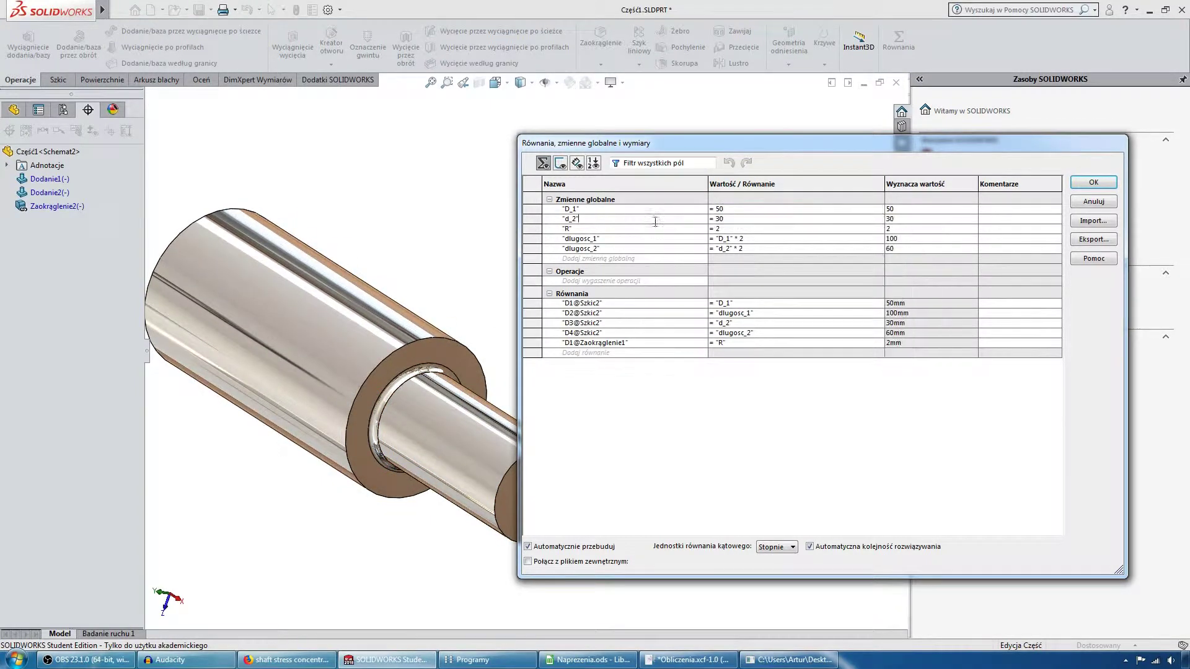
click(732, 220)
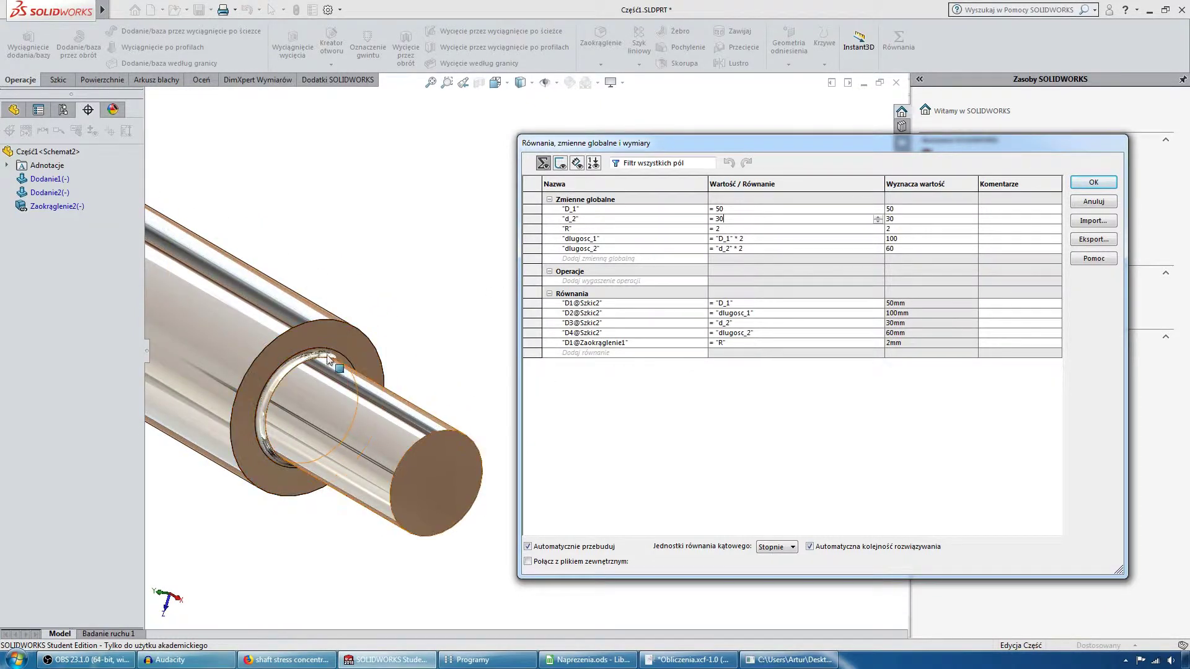
mouse_move(328, 359)
middle_down()
mouse_move(233, 279)
mouse_move(385, 401)
middle_up()
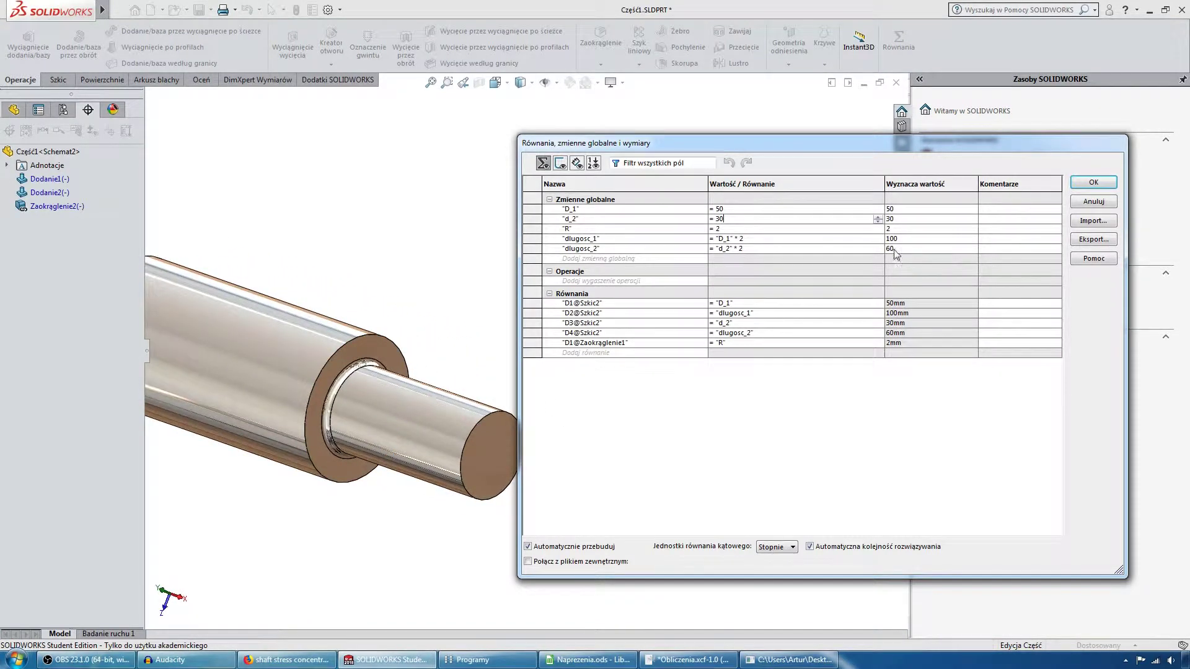
mouse_move(396, 372)
middle_down()
mouse_move(335, 387)
mouse_move(292, 346)
mouse_move(402, 434)
mouse_move(378, 444)
middle_up()
click(332, 387)
click(388, 439)
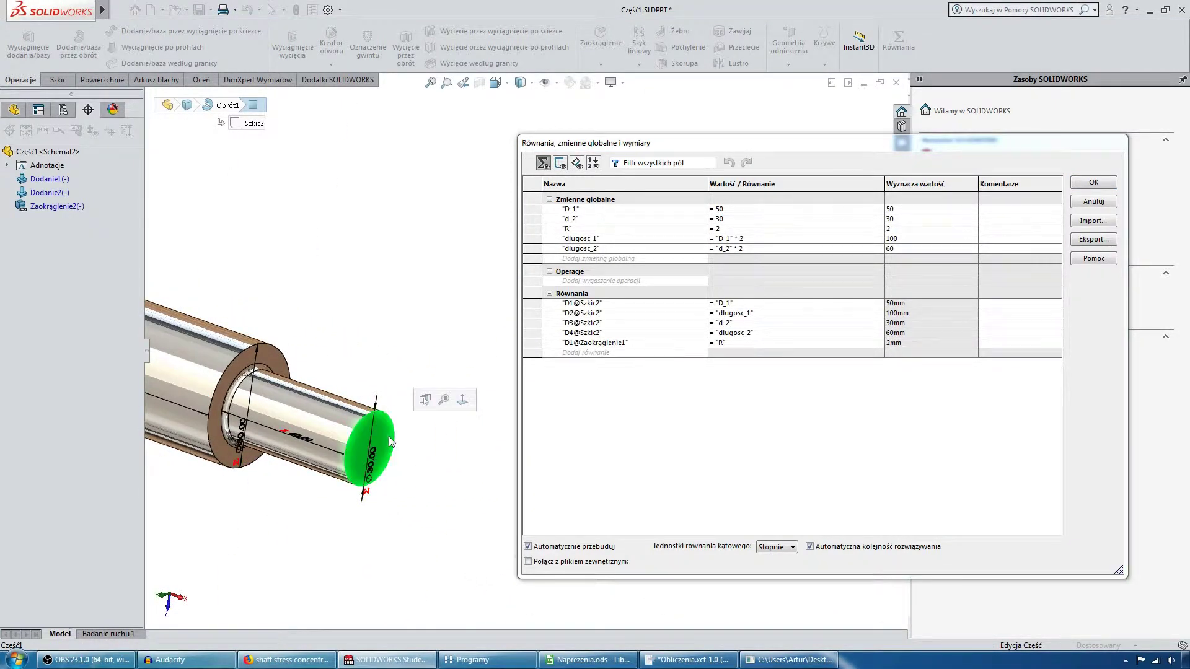
click(444, 400)
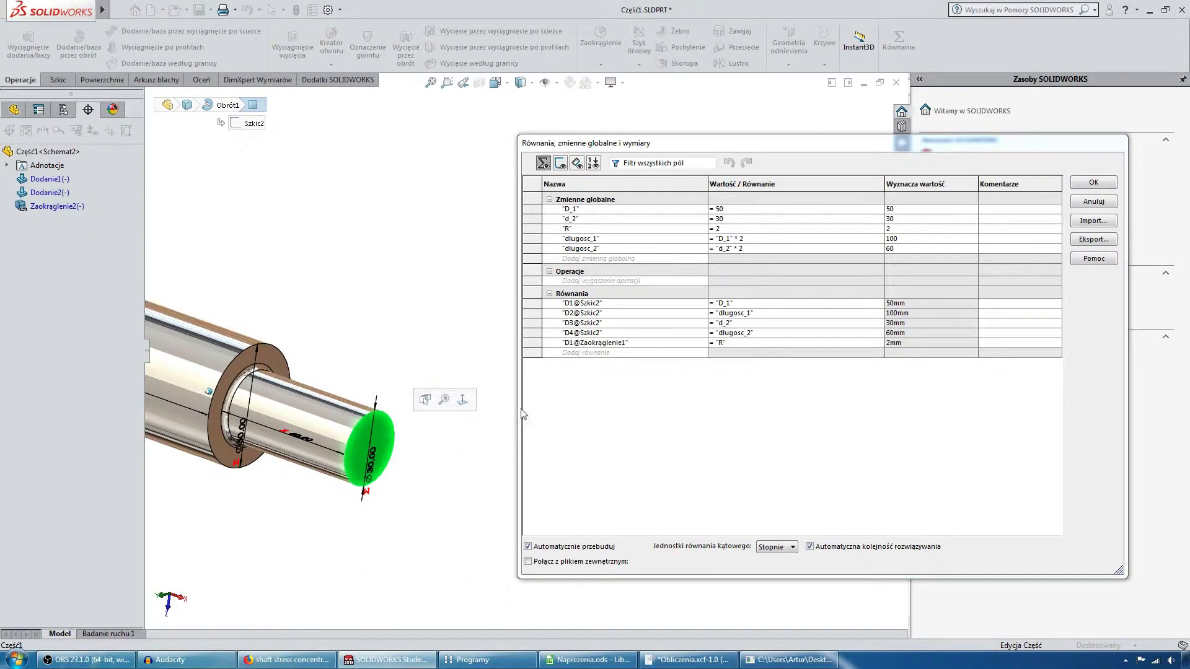
Change D_1 from 50 to 15 and d_2 from 30 to 7, then rebuild
click(742, 210)
key(BackSpace)
key(BackSpace)
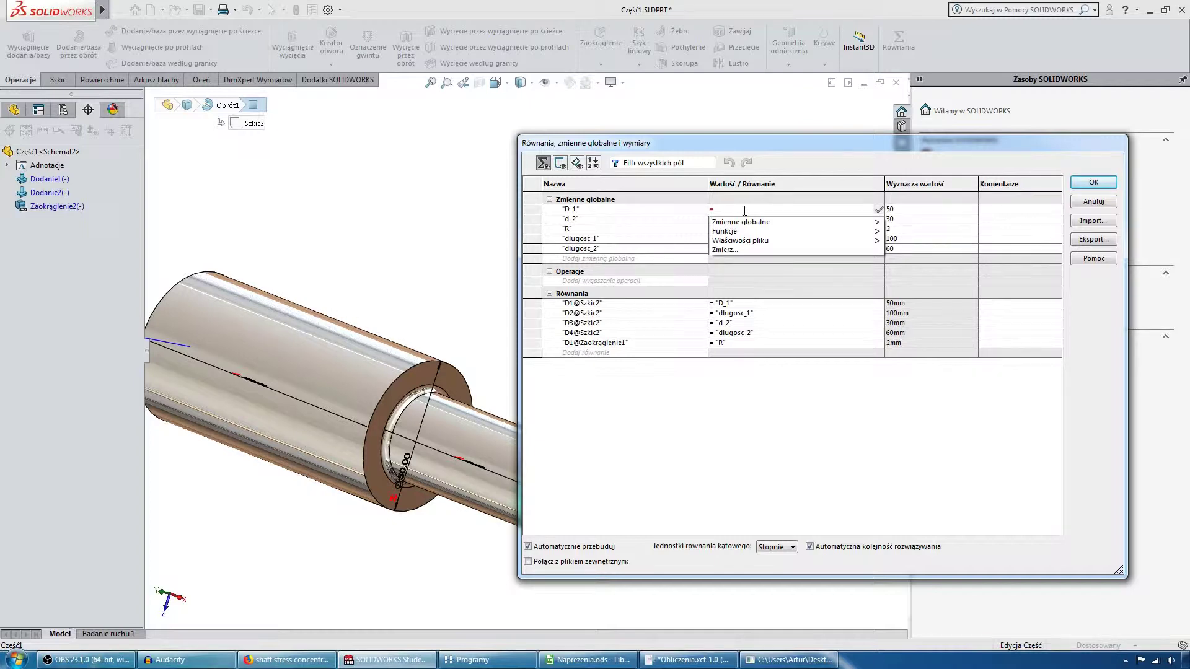
text(15)
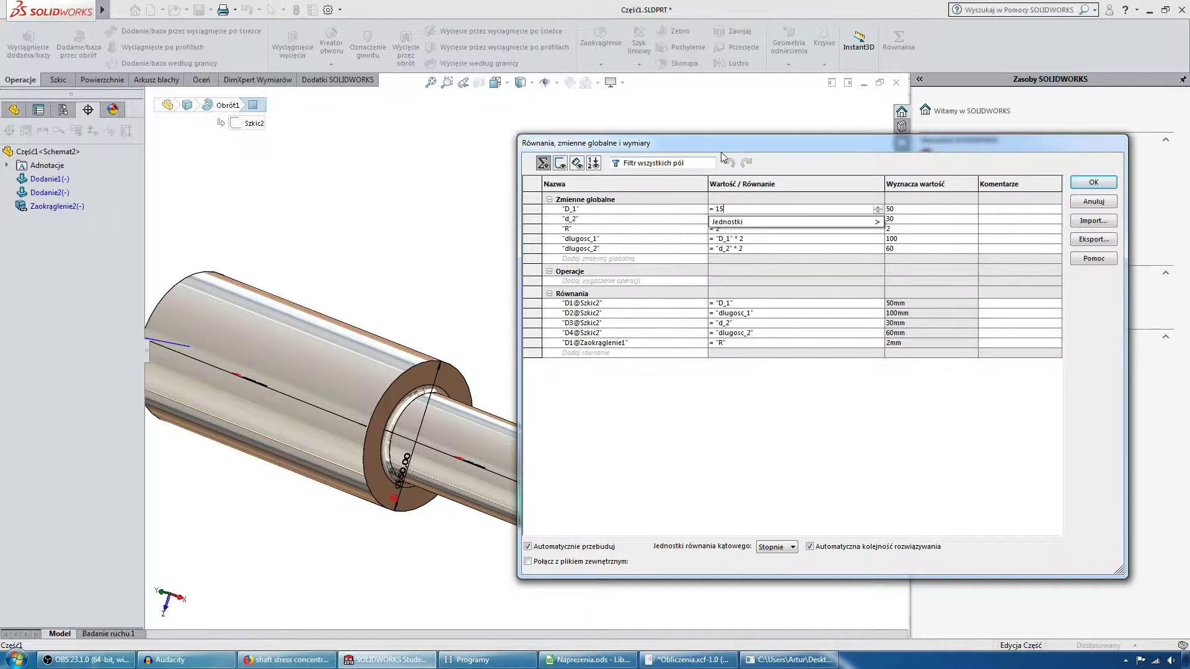
click(745, 208)
click(743, 221)
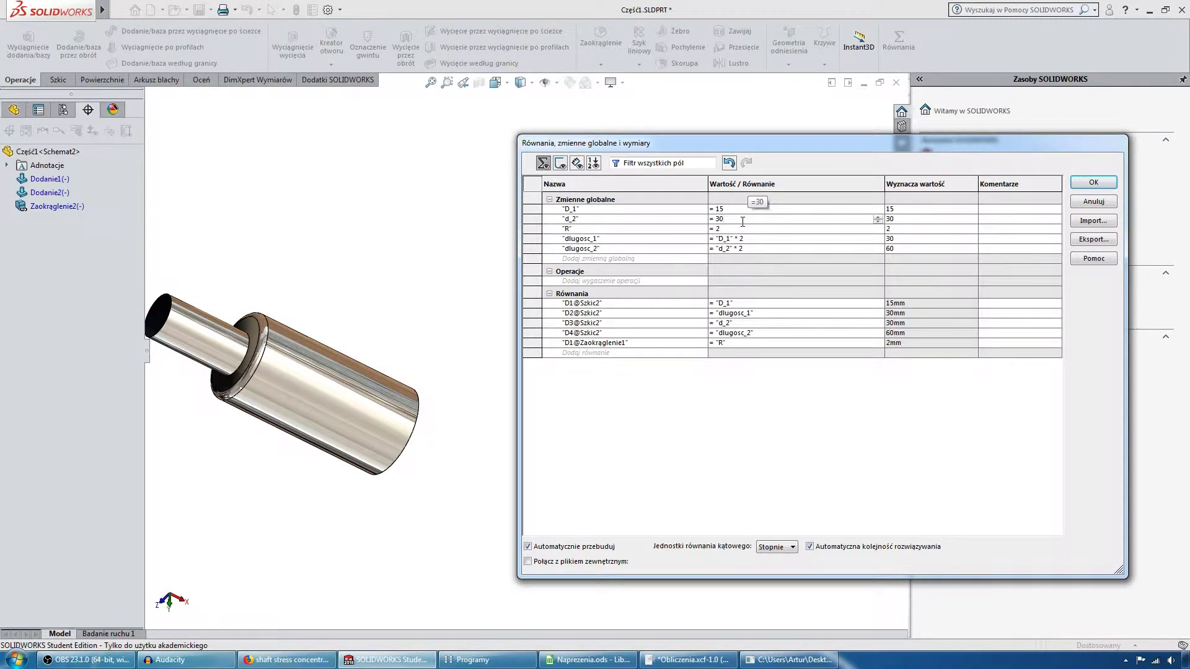
key(BackSpace)
key(BackSpace)
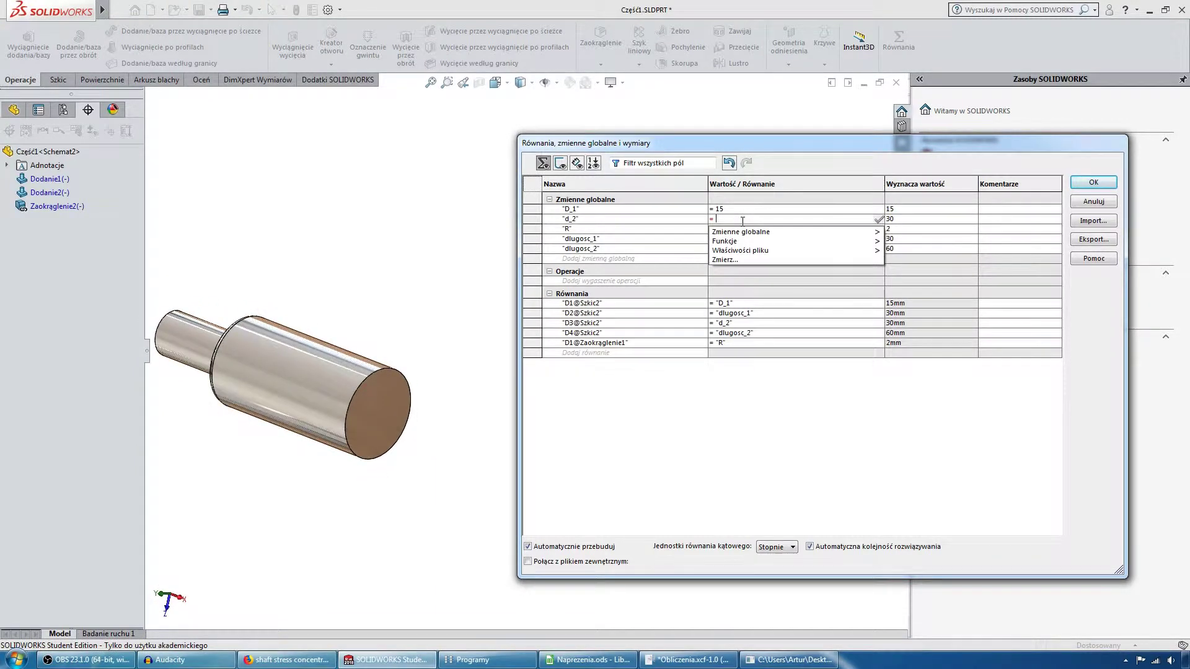
text(7)
key(Tab)
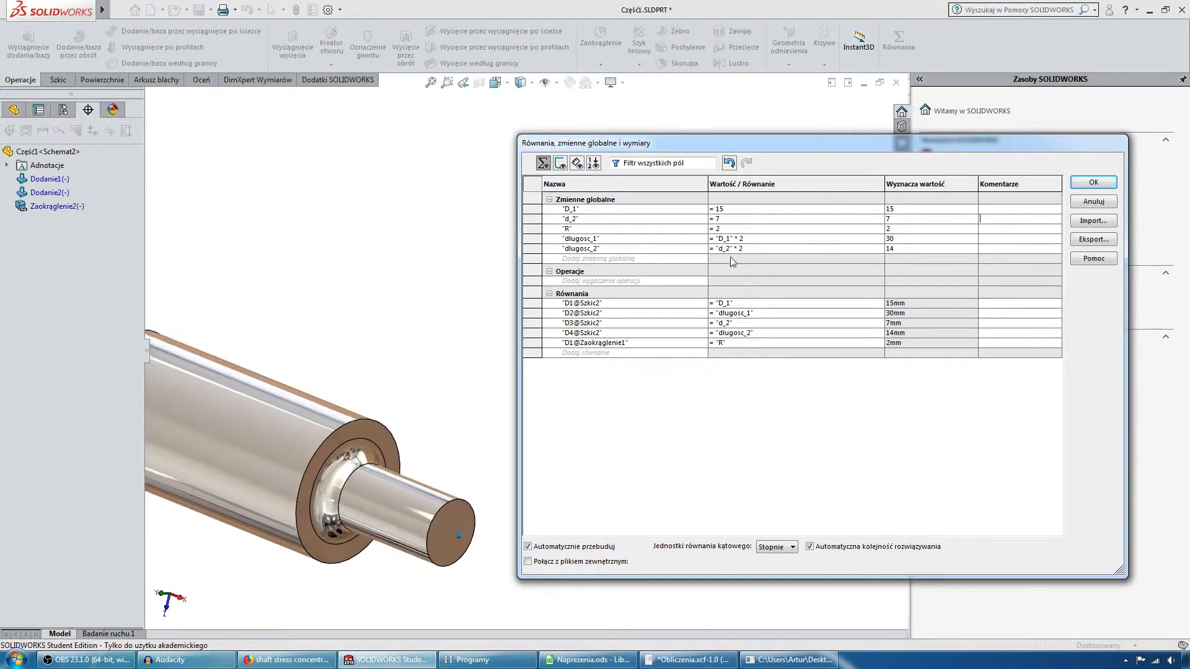
click(734, 231)
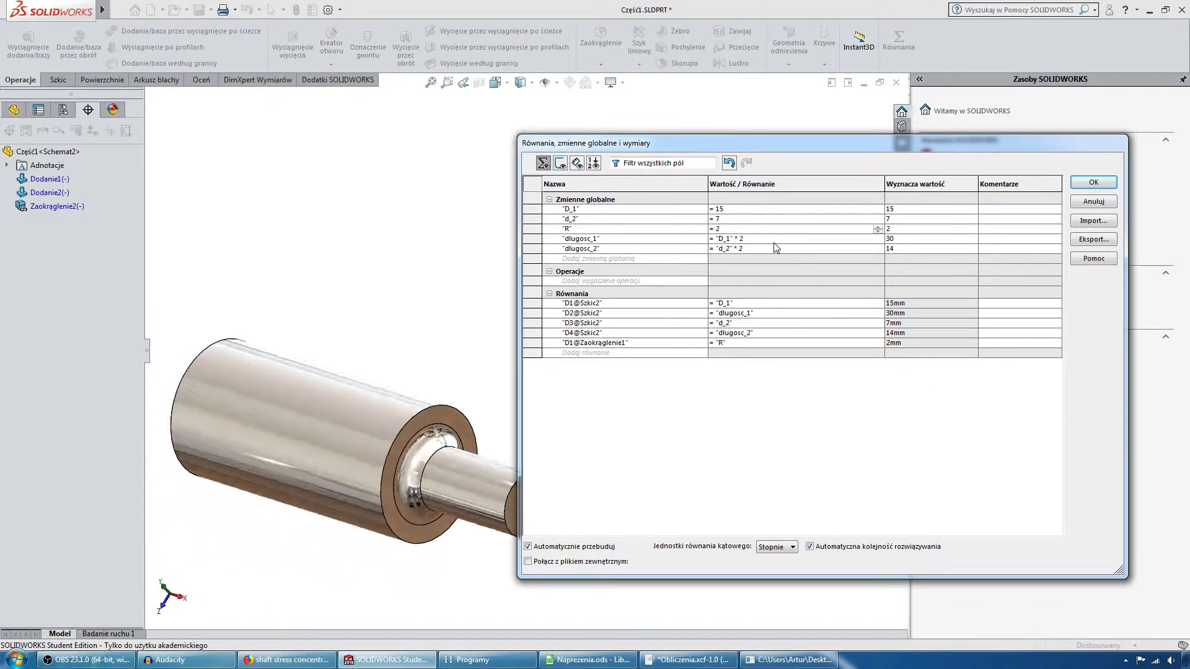
click(1093, 182)
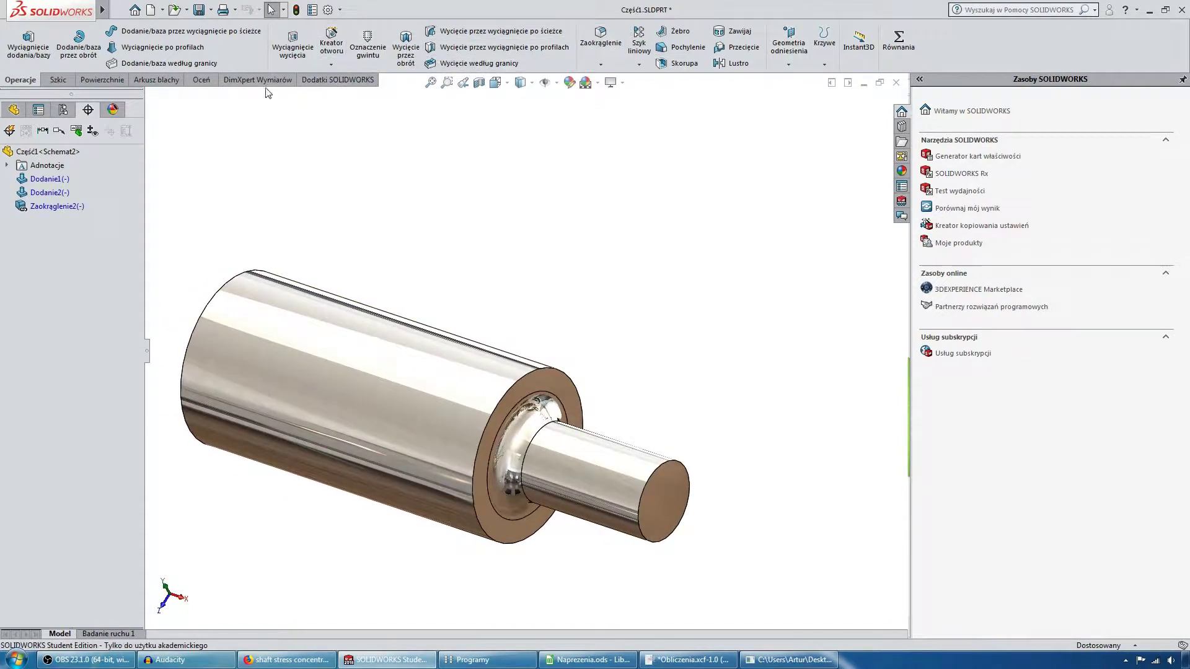
Launch SimulationXpress and accept the existing fixtures and alloy steel material
click(200, 79)
click(688, 49)
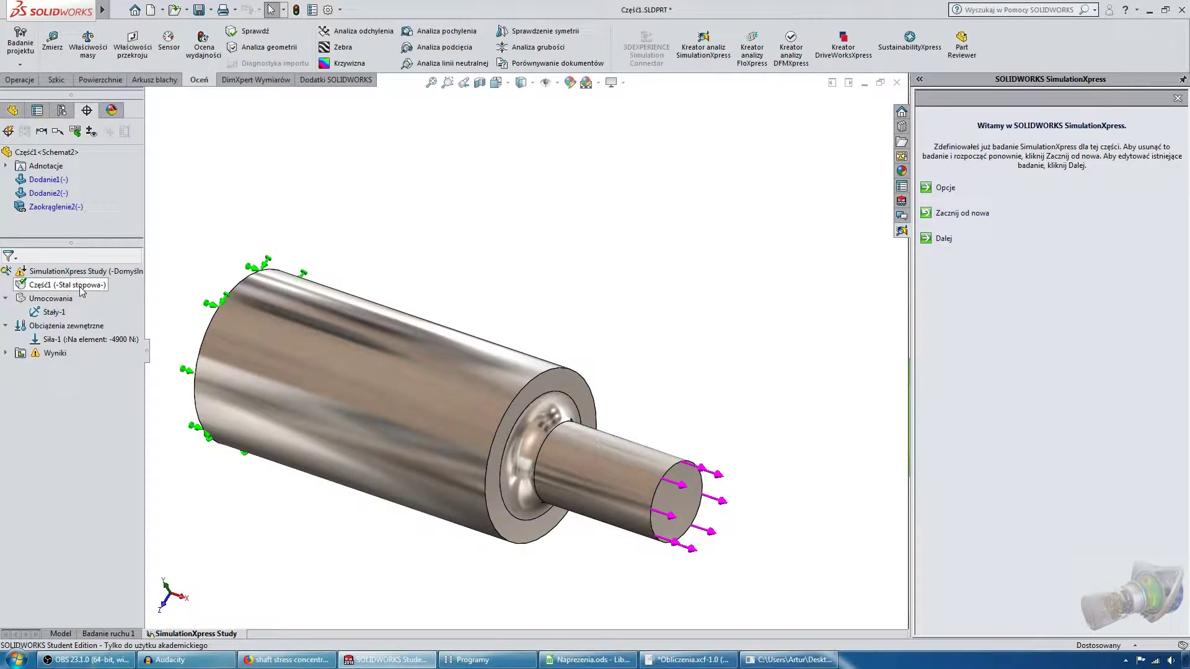
click(942, 240)
click(947, 147)
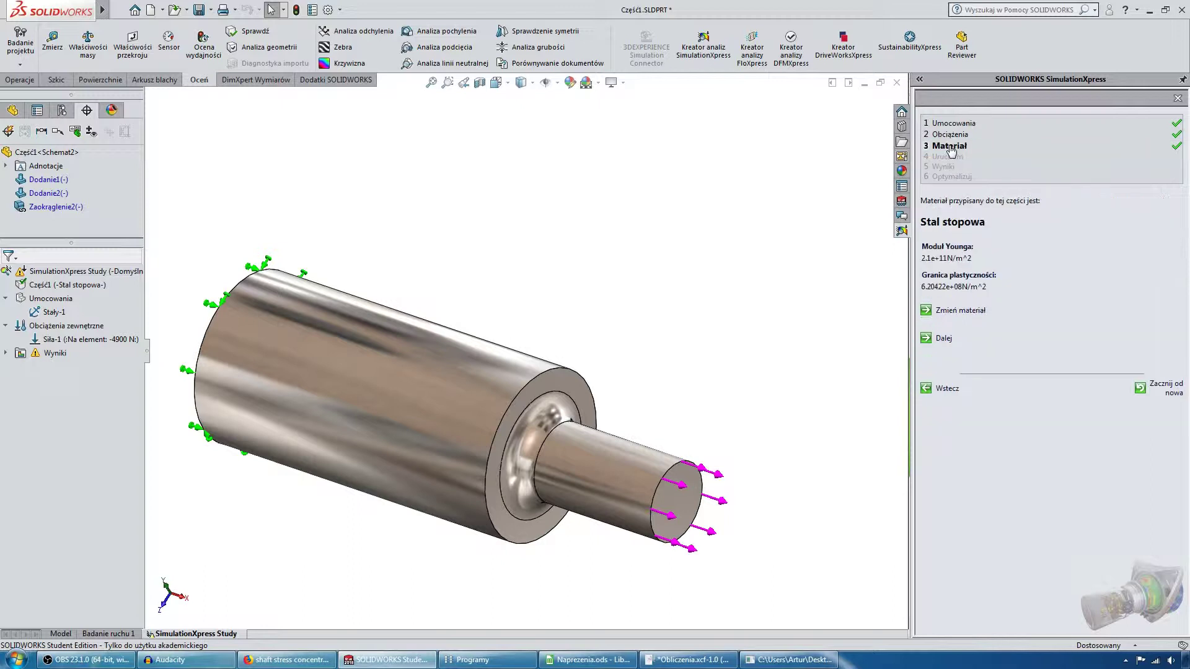
click(944, 340)
Review the mesh density options and the fillet face, then advance to ready-to-solve
click(967, 252)
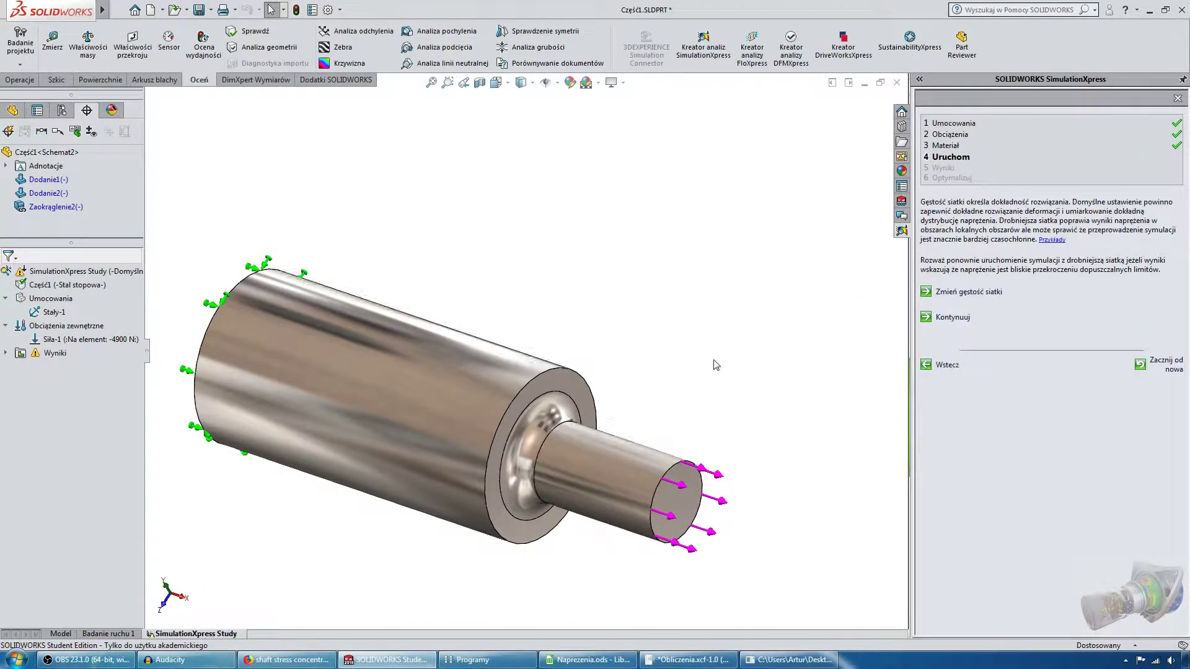
scroll(712, 360, down, 2)
click(969, 292)
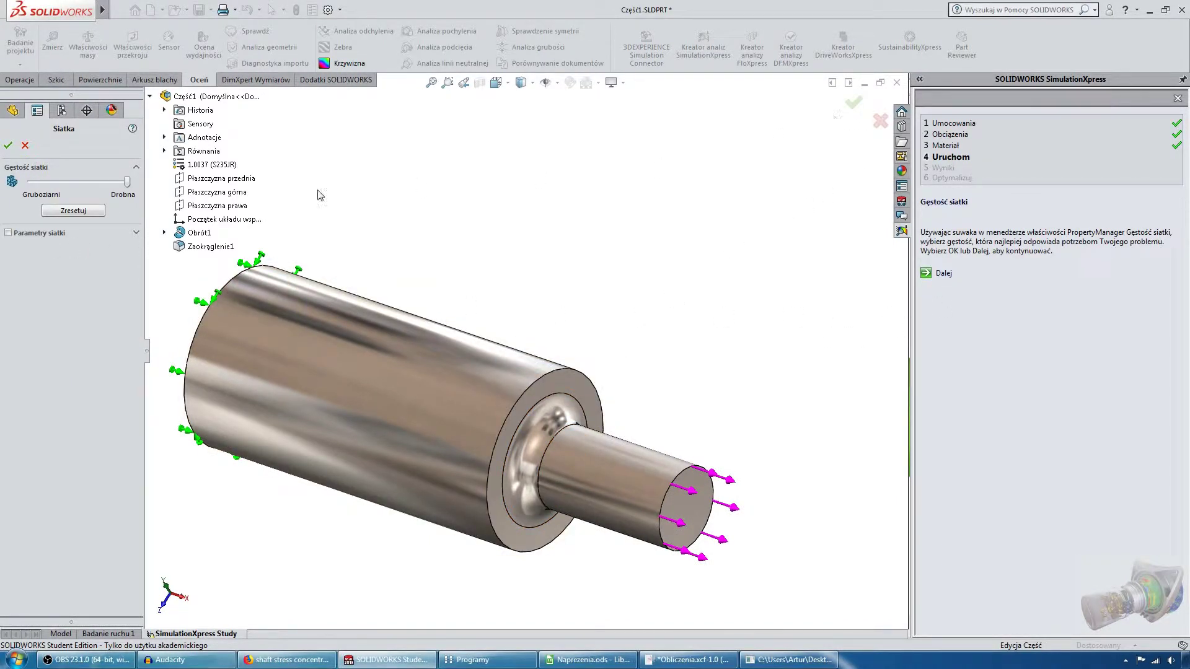
click(9, 145)
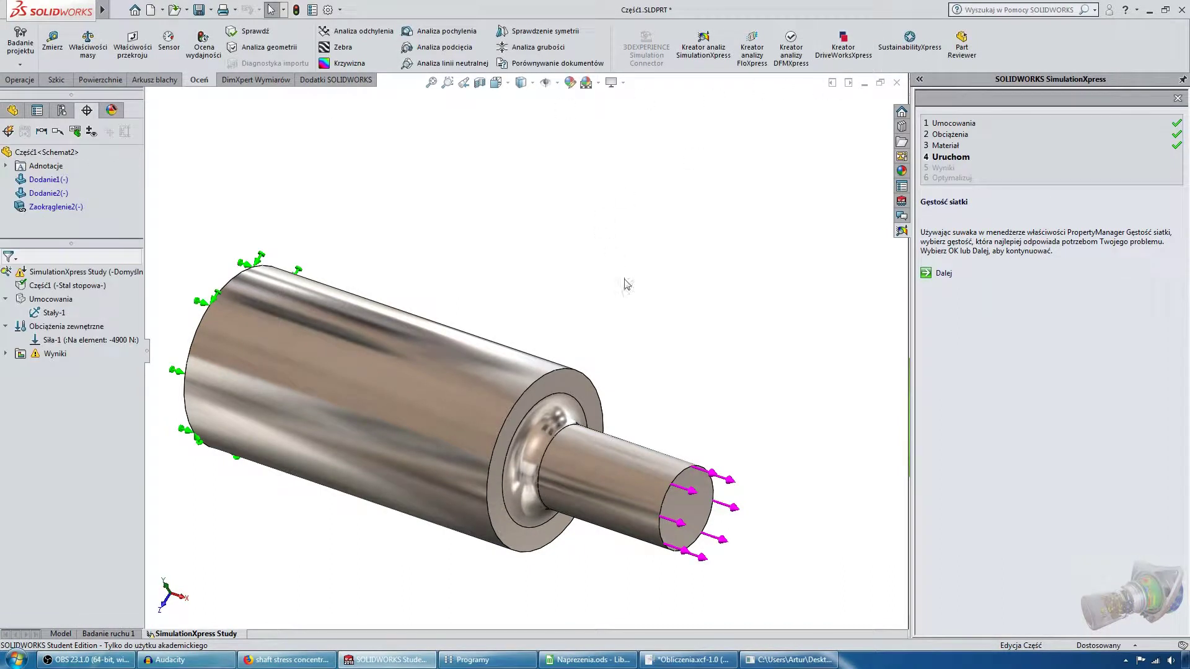
click(570, 416)
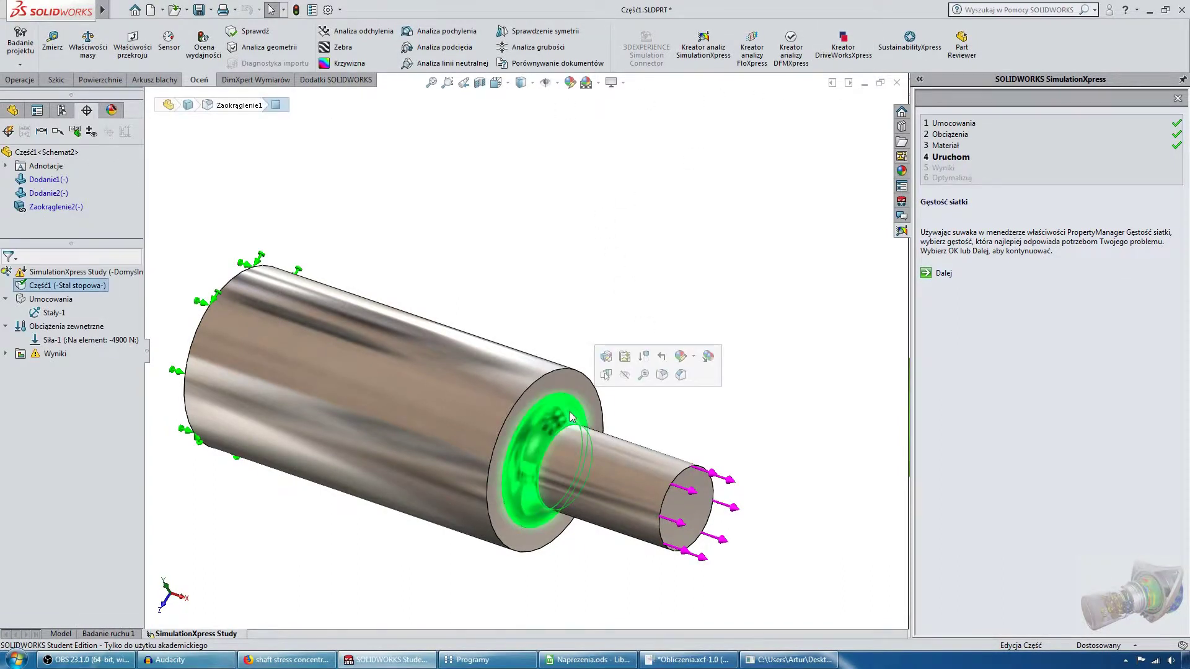
click(513, 247)
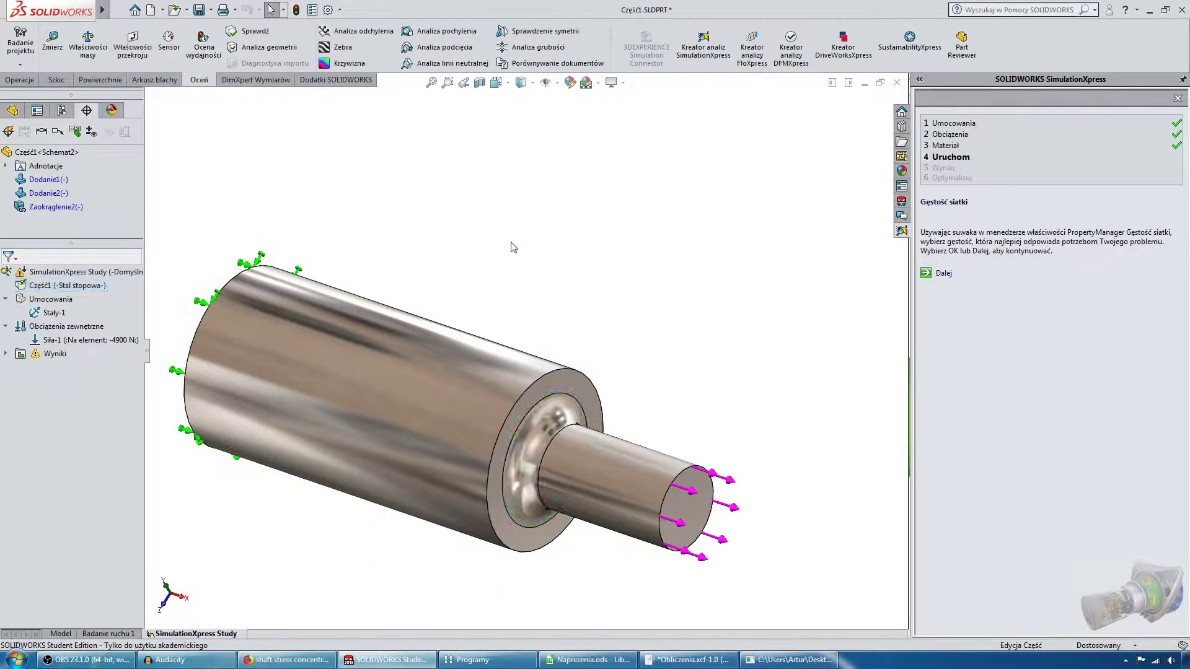
mouse_move(513, 247)
middle_down()
mouse_move(442, 347)
mouse_move(428, 335)
middle_up()
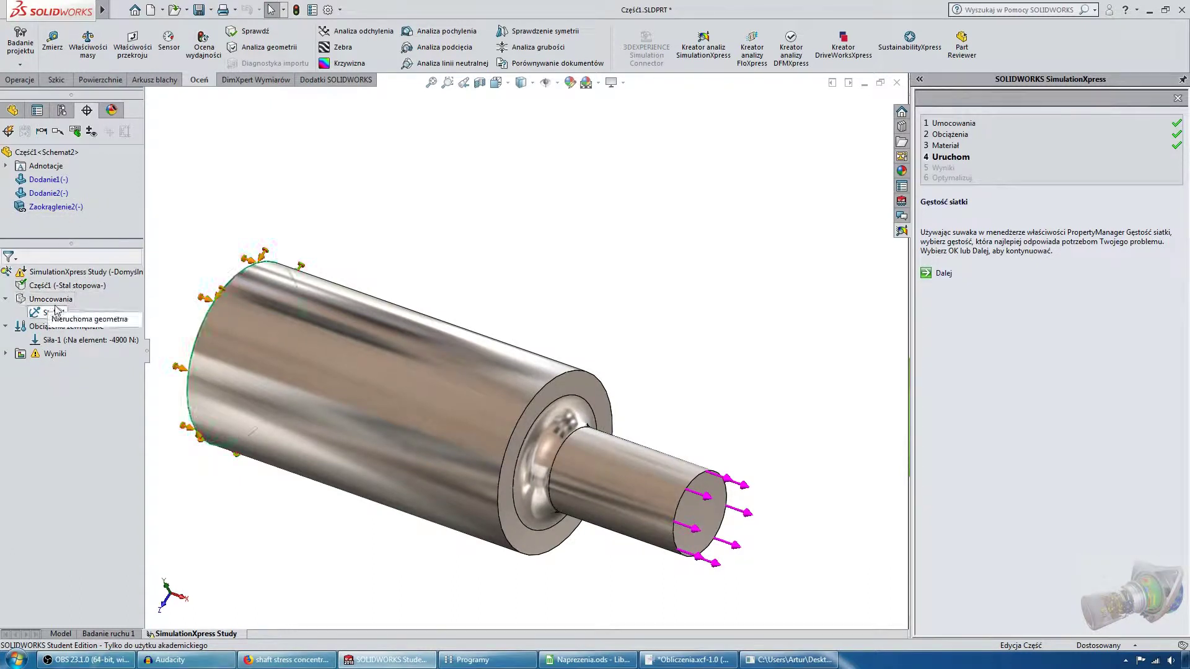
click(939, 273)
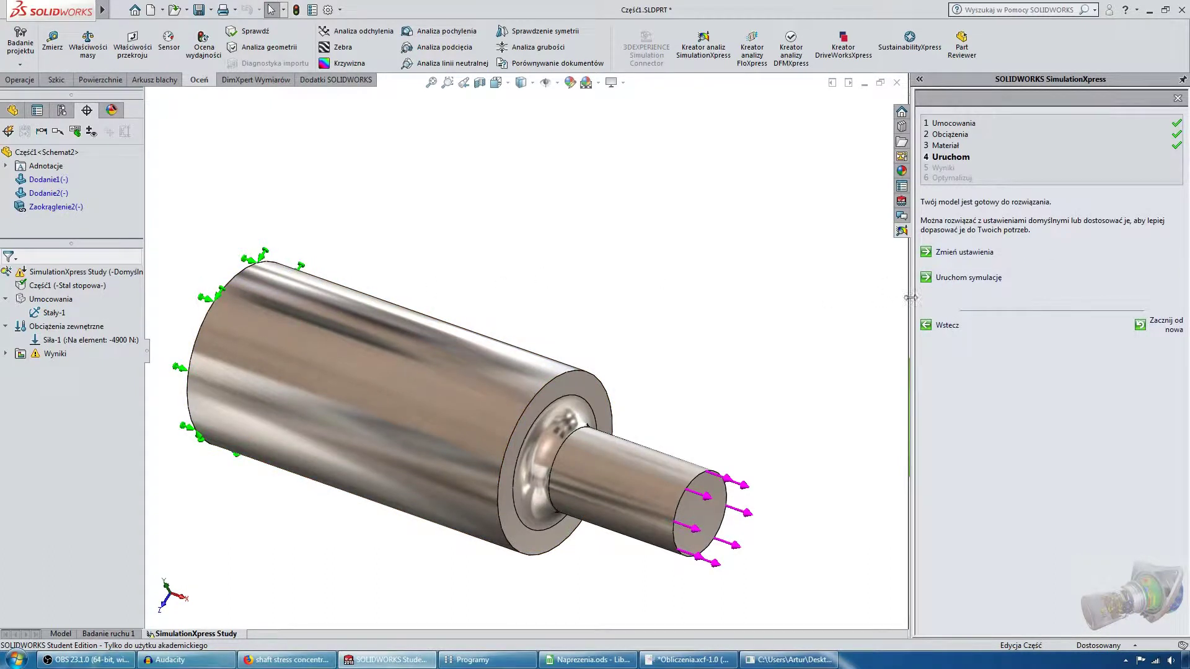
Reopen Change mesh density, apply it to mesh the shaft, and continue to ready-to-solve
click(952, 255)
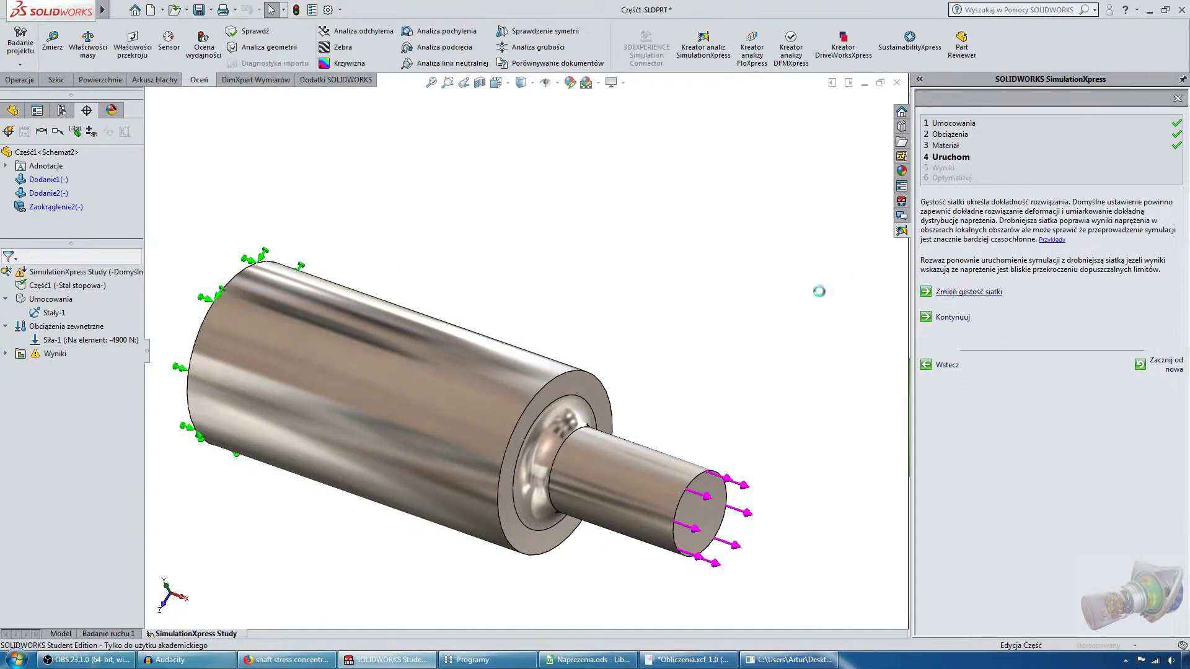
click(952, 292)
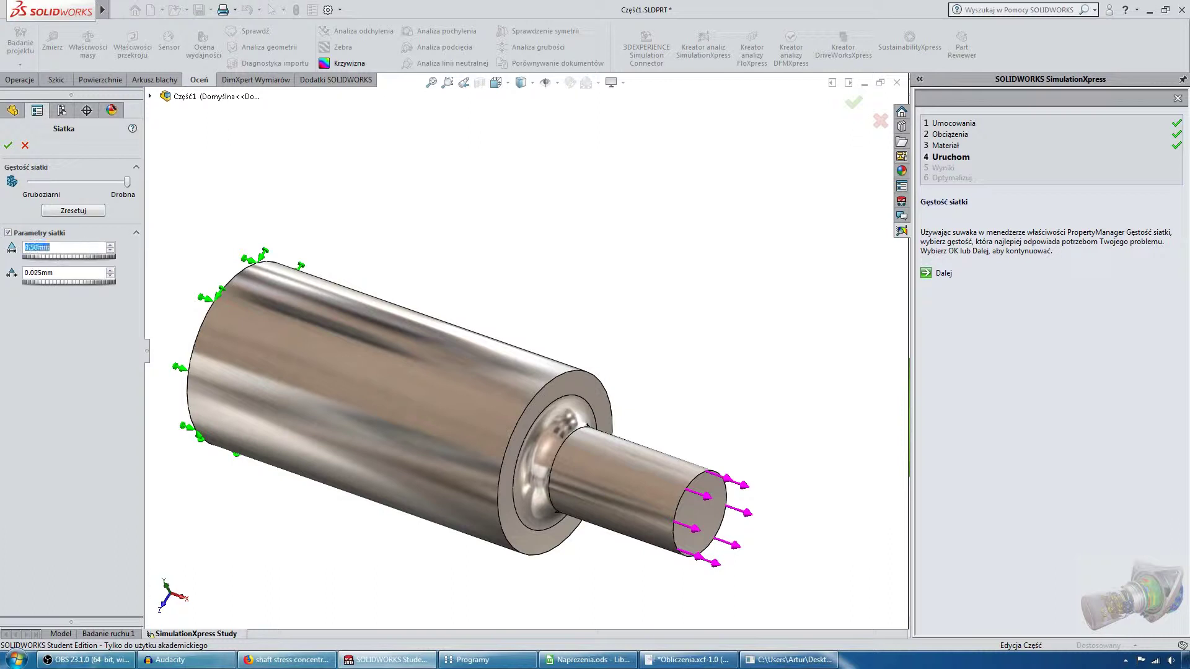
click(8, 145)
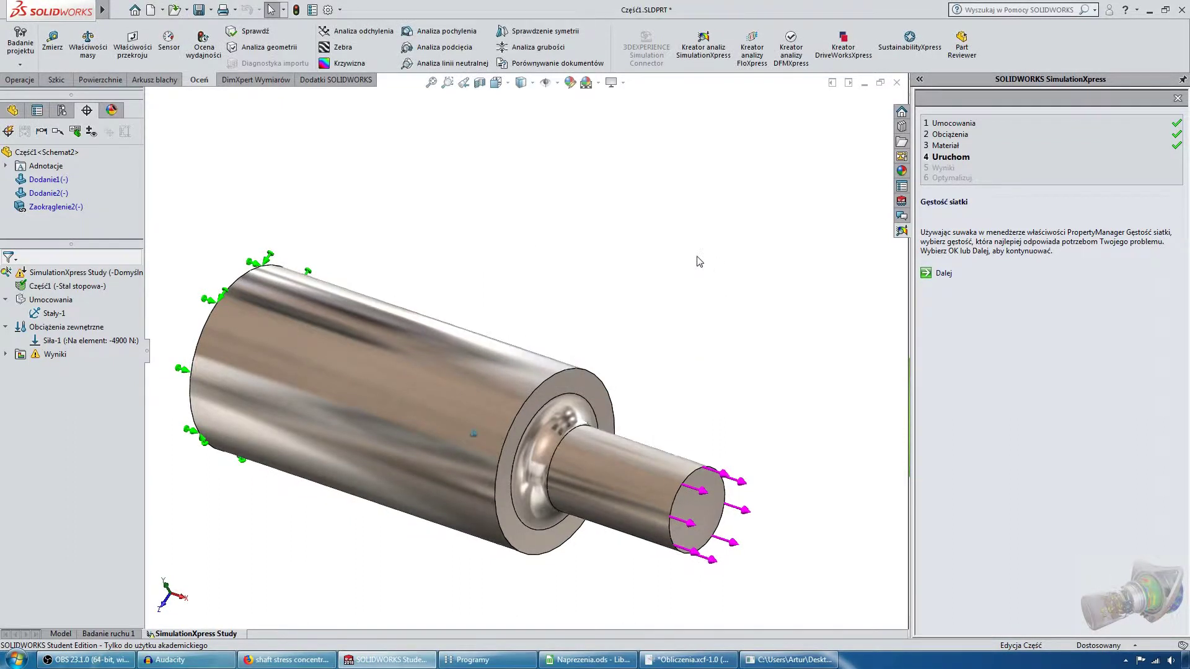
click(928, 273)
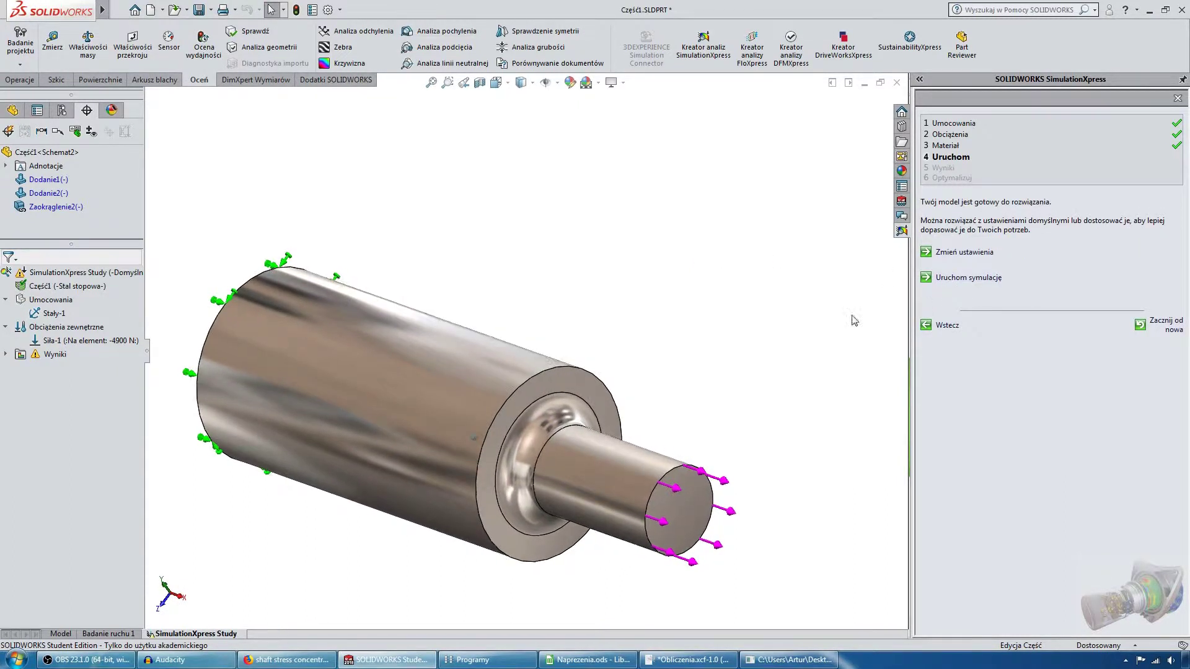
scroll(672, 390, up, 2)
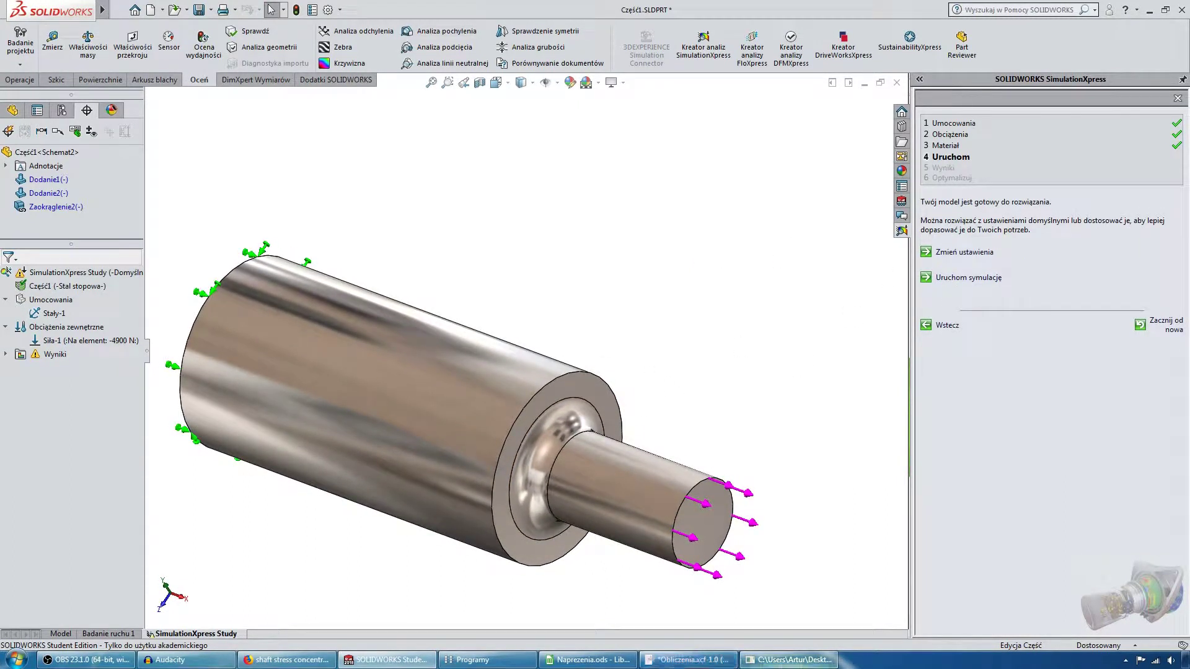
middle_drag(634, 324, 772, 338)
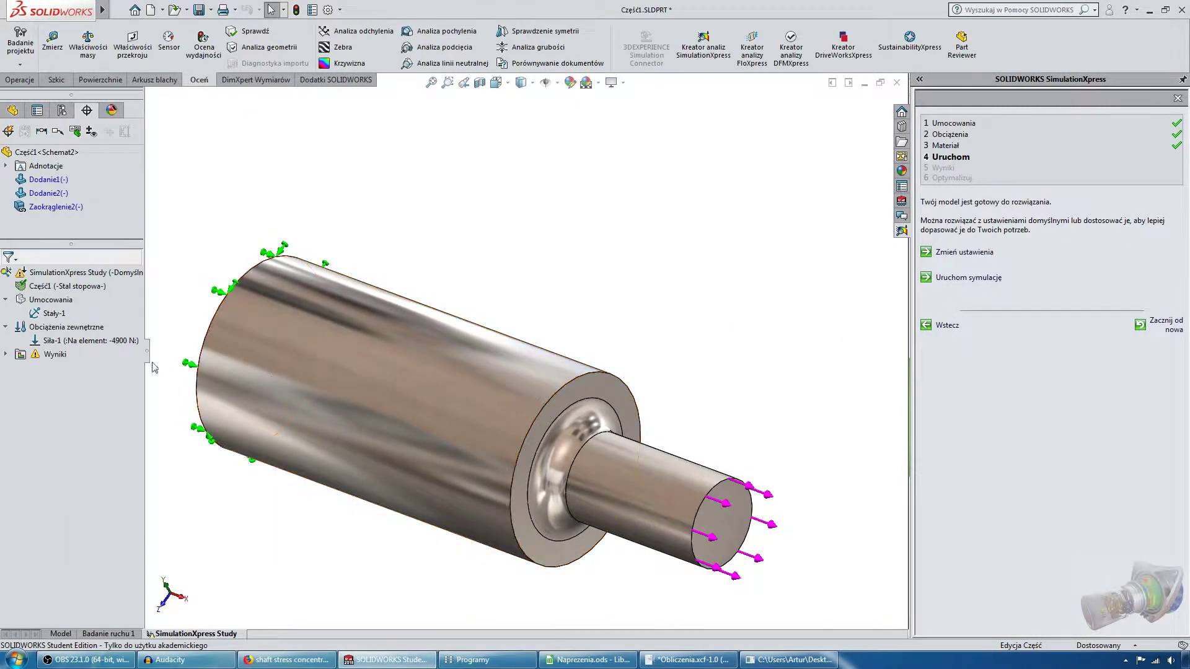
Set Siła-1 to 2500 N, run the study, then open Spietrzenie_naprezen.c options in Programy
double_click(81, 343)
text(2500)
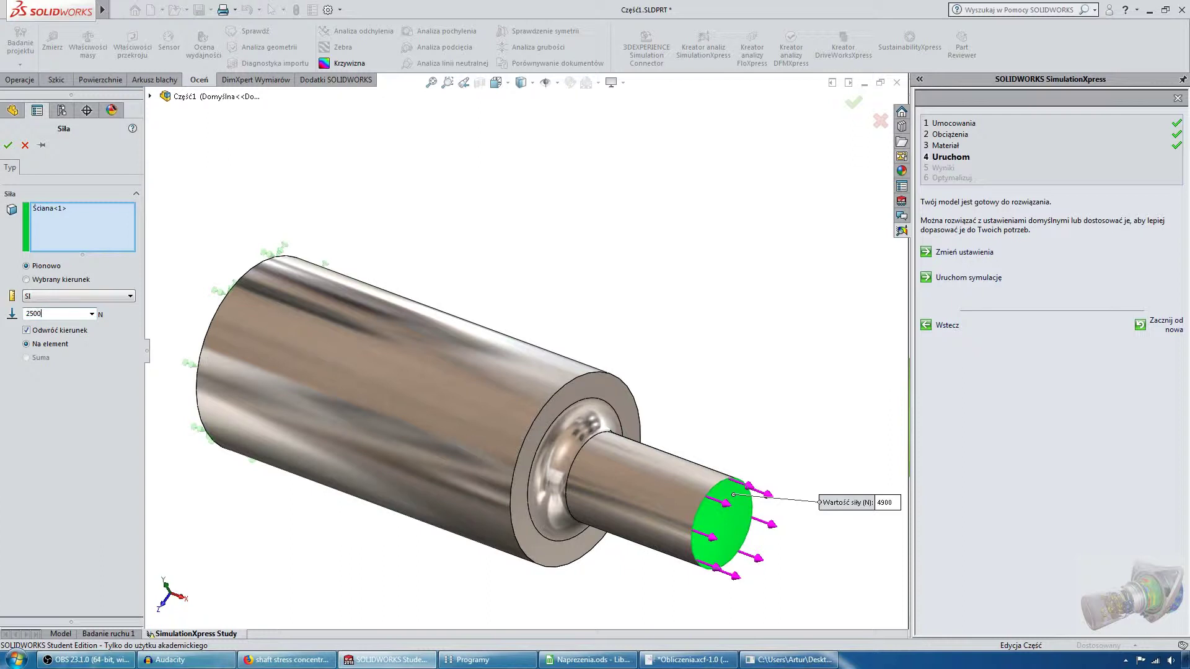
click(9, 145)
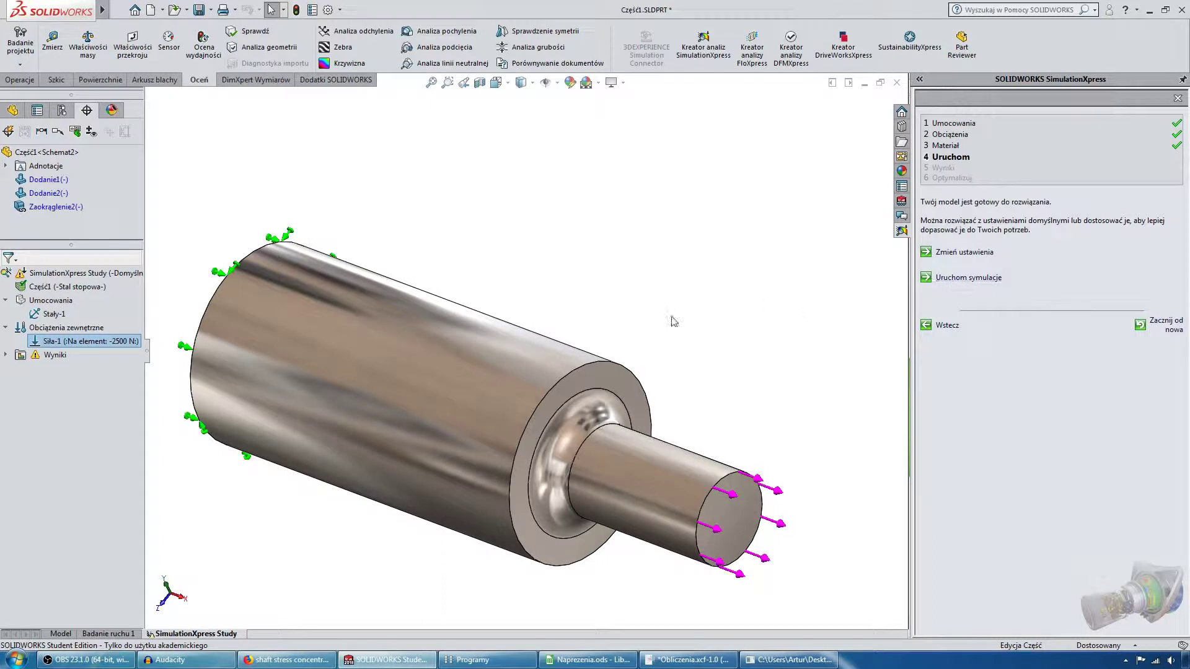
right_click(109, 273)
click(155, 280)
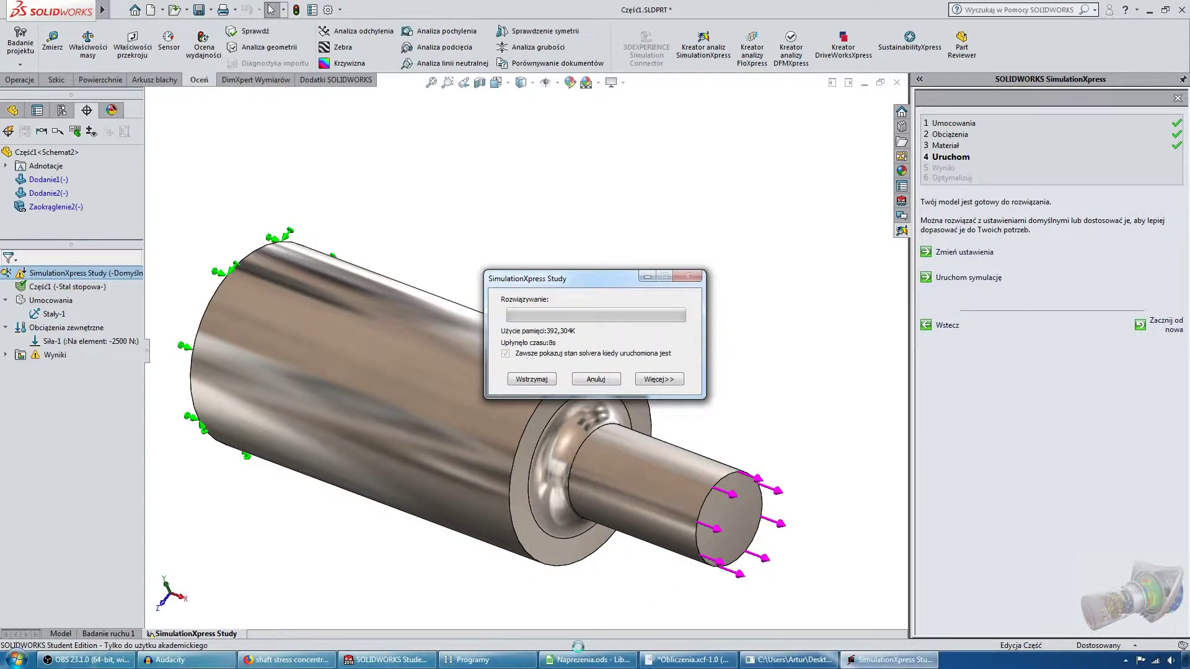
click(521, 660)
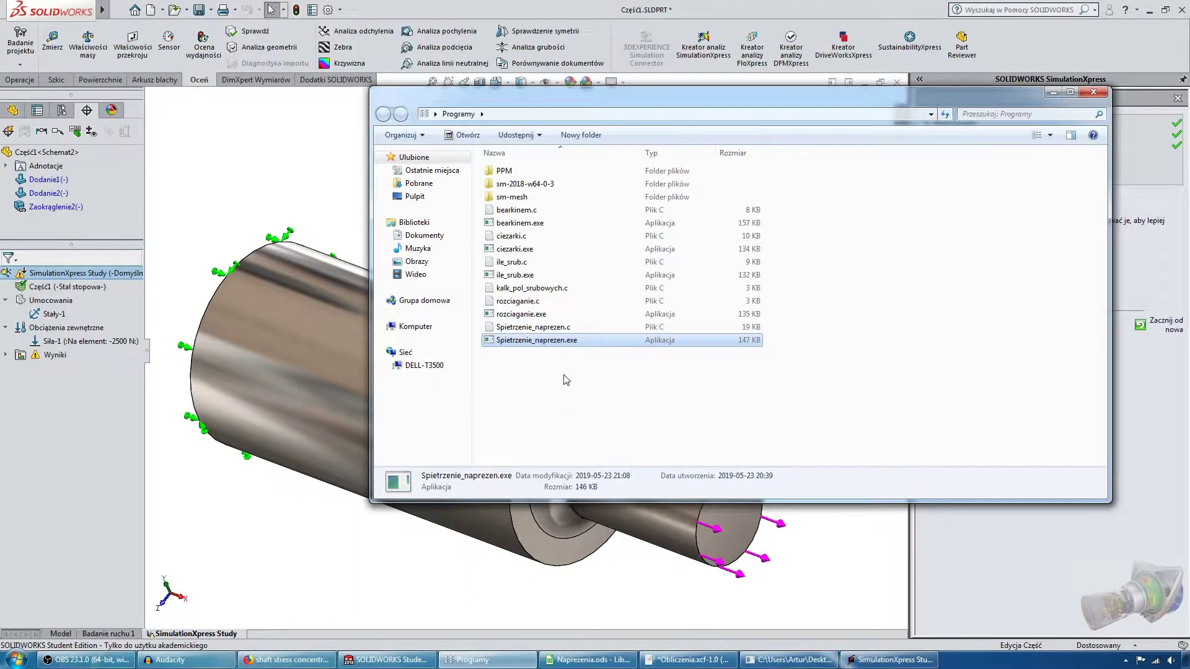
right_click(544, 327)
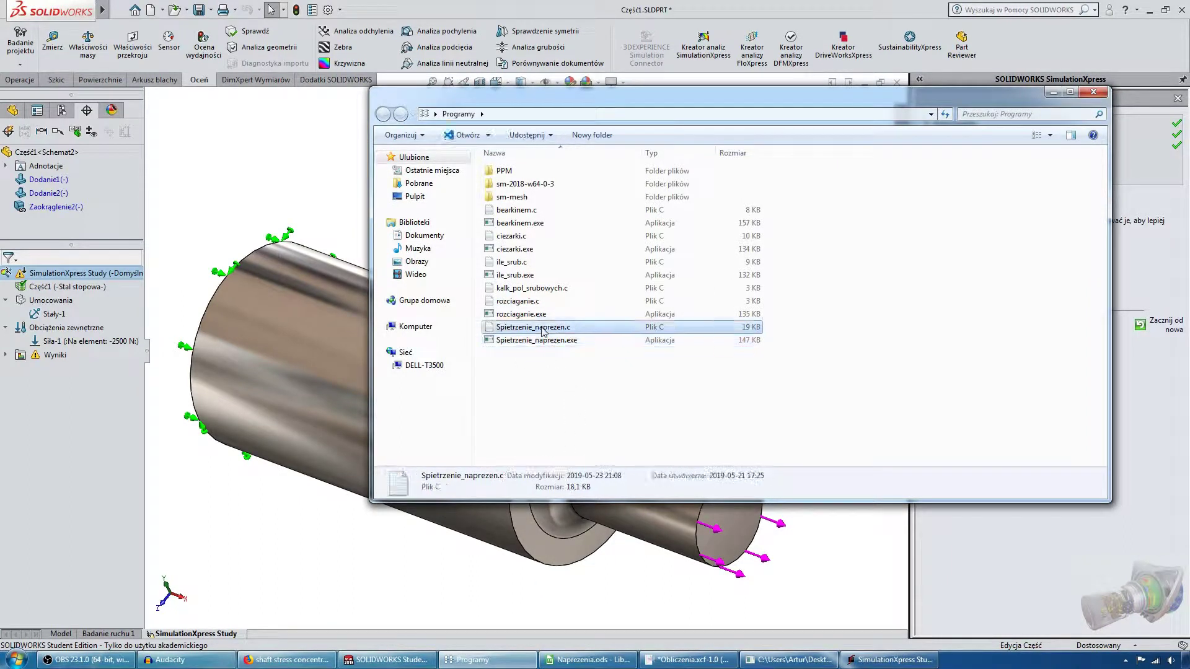
click(566, 364)
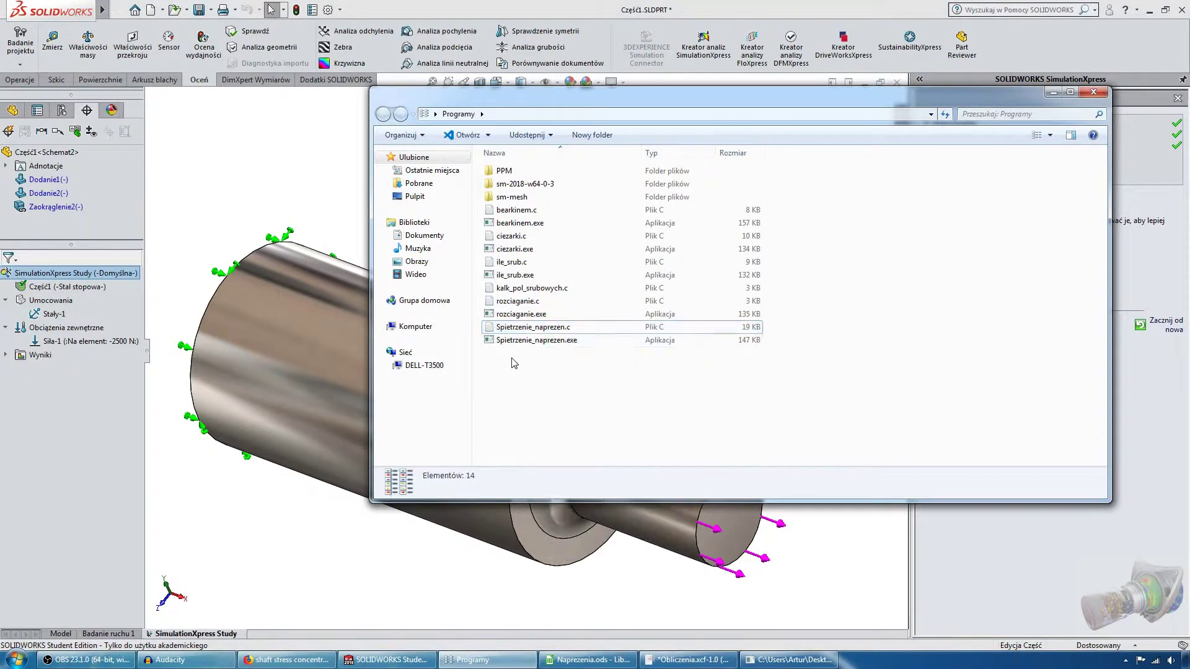
double_click(552, 329)
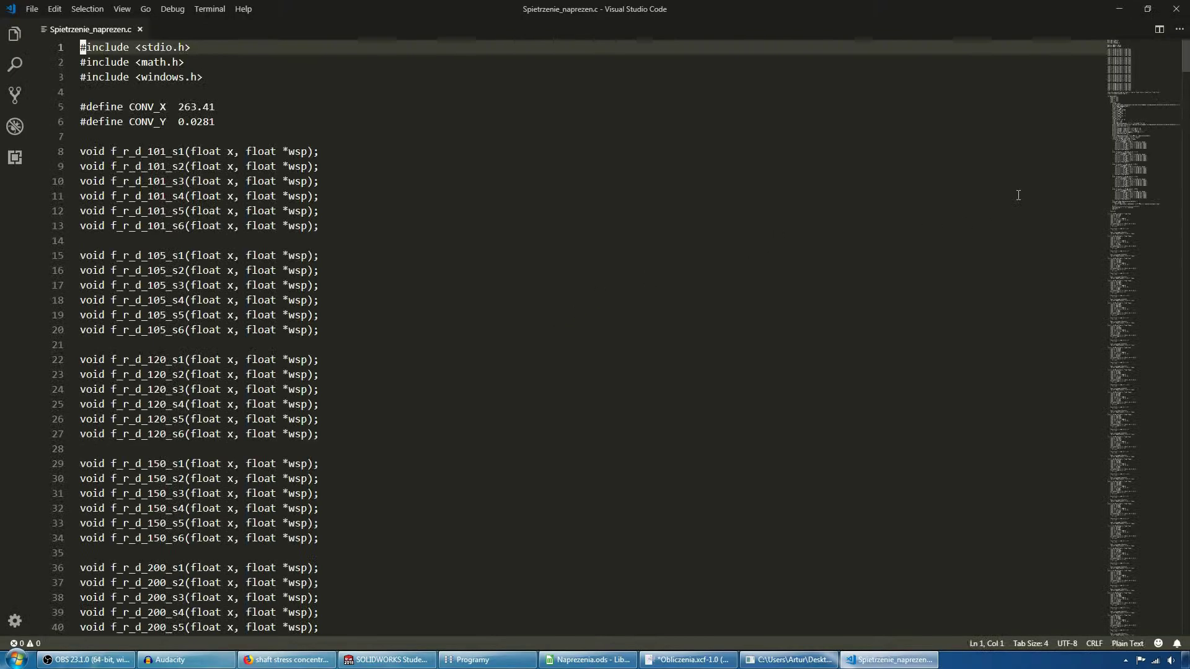
scroll(1149, 81, down, 1)
mouse_move(1150, 81)
mouse_down()
mouse_move(1131, 285)
mouse_move(1123, 56)
mouse_up()
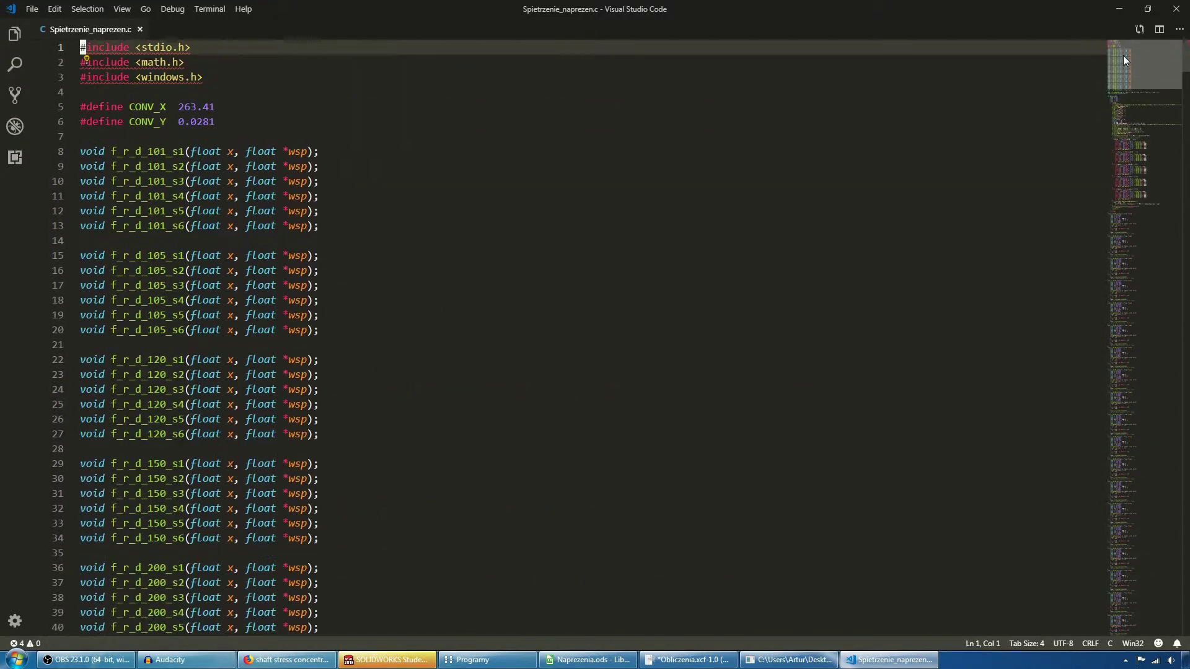
click(1176, 8)
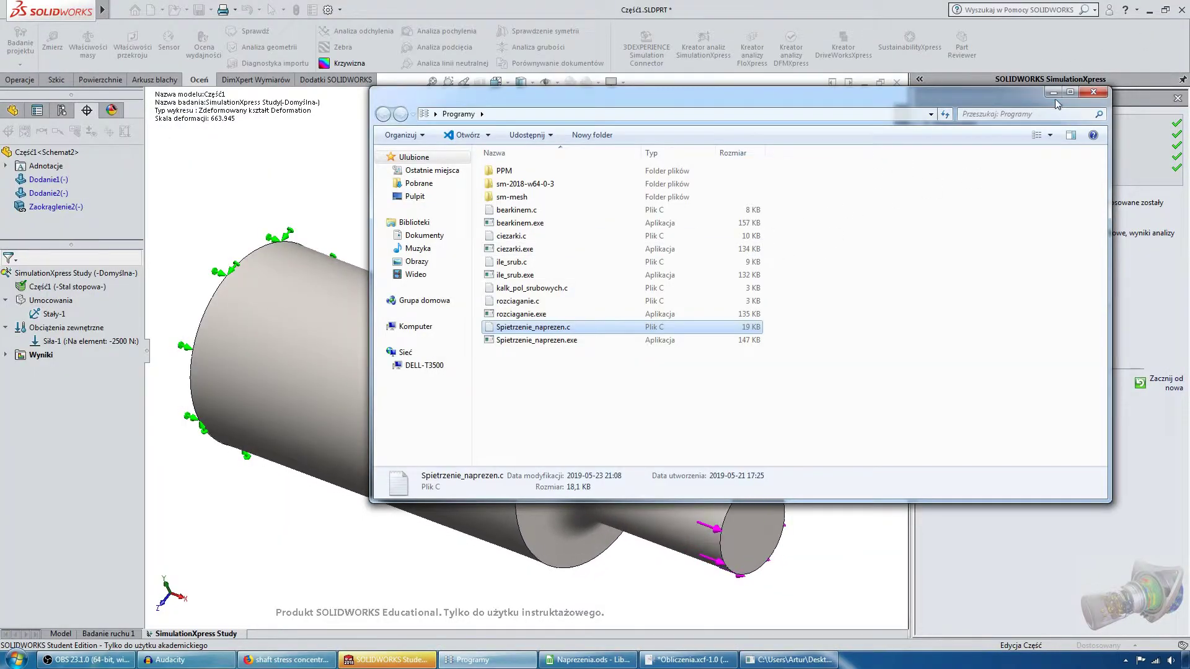
Show the von Mises plot peaking at 9.416e+07 N/m^2 and move its legend up-right
click(1115, 174)
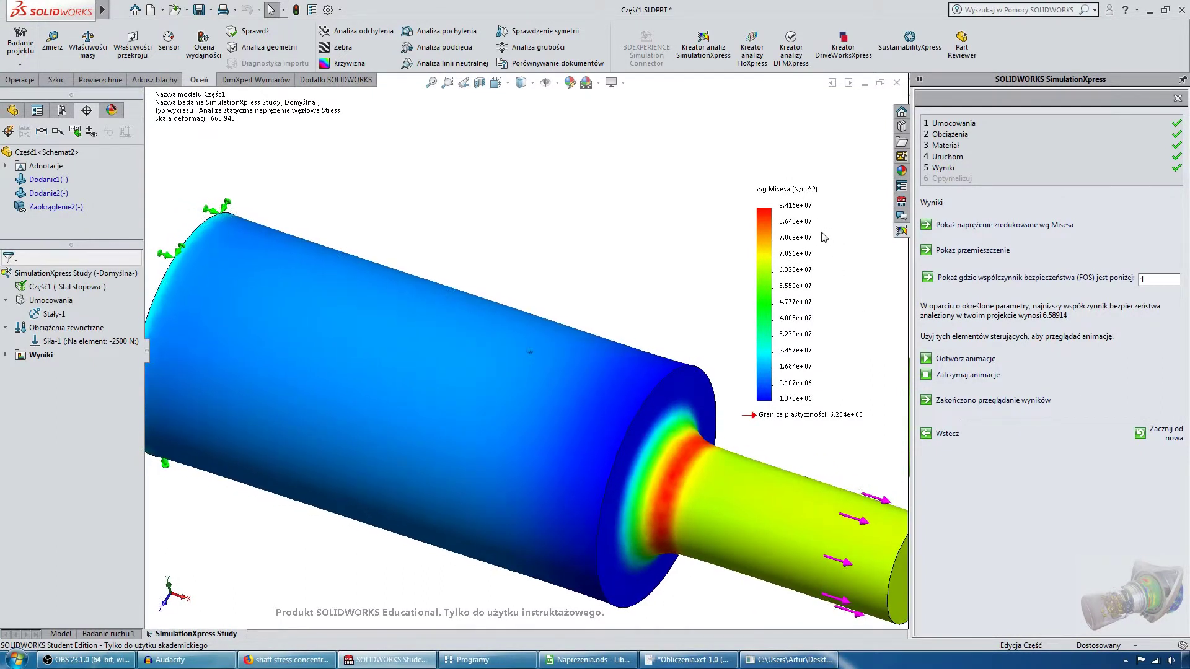
click(755, 209)
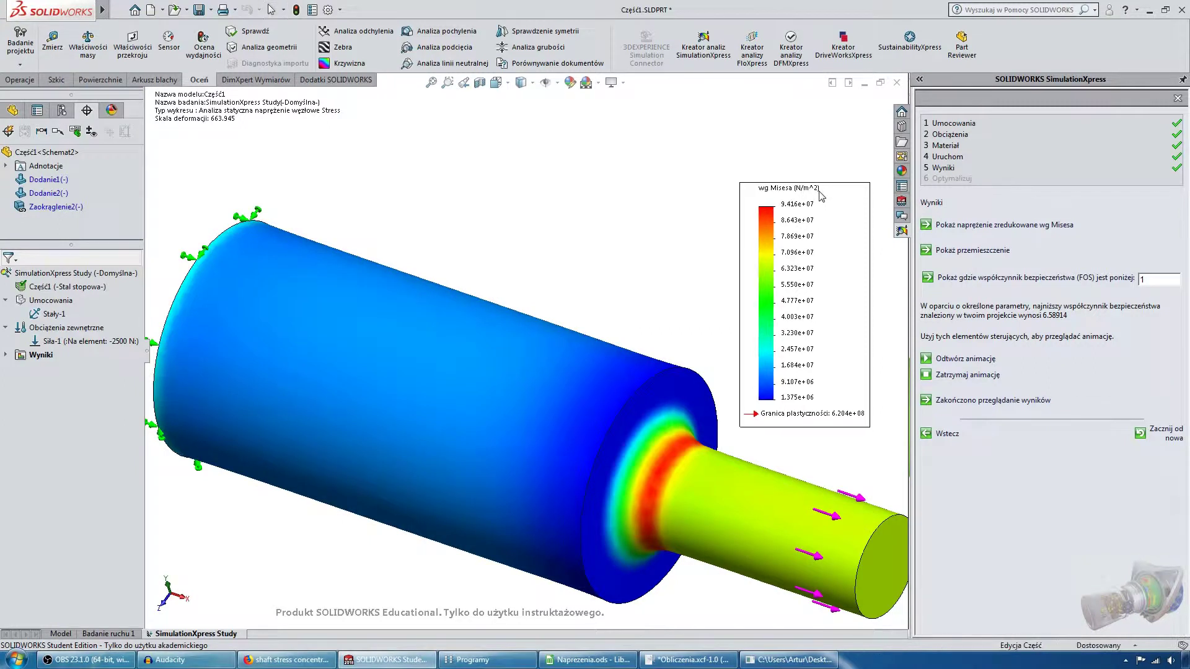
drag(820, 188, 826, 173)
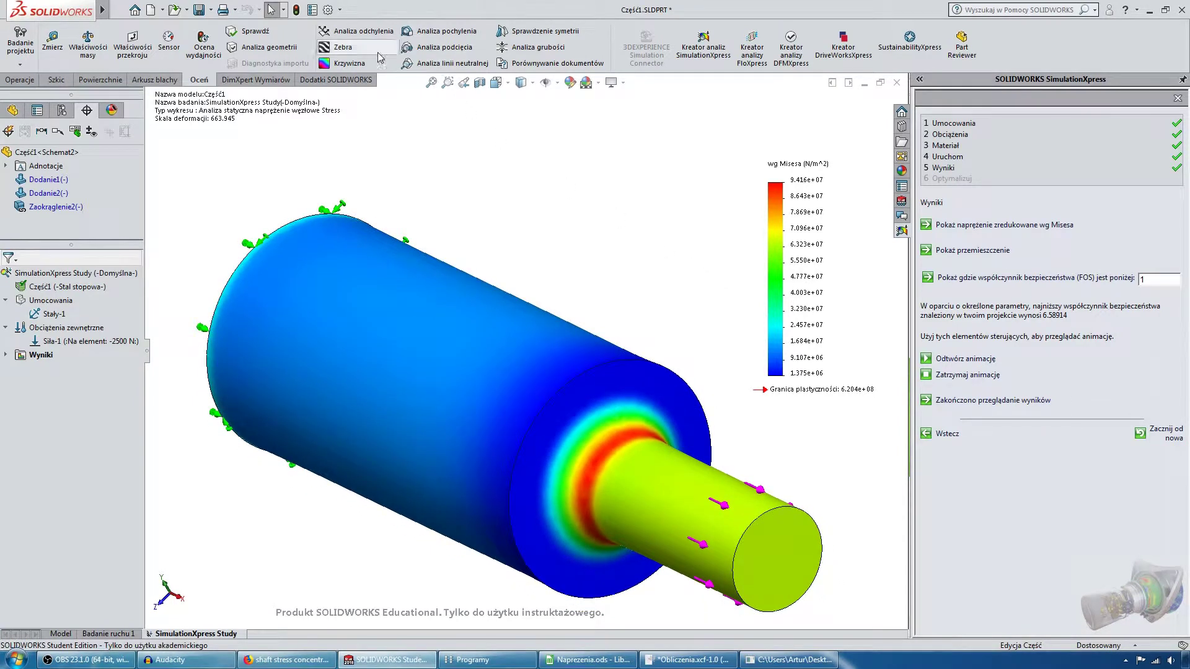
Check the Options dialog and the file's summary information without making changes
click(328, 9)
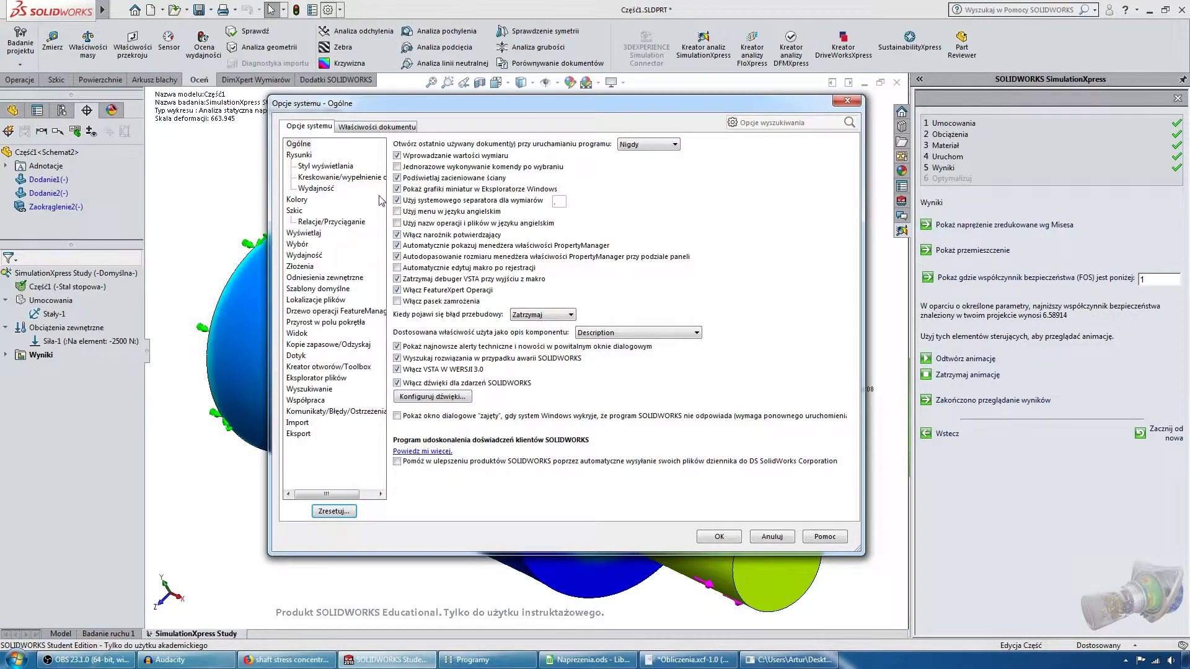
click(844, 104)
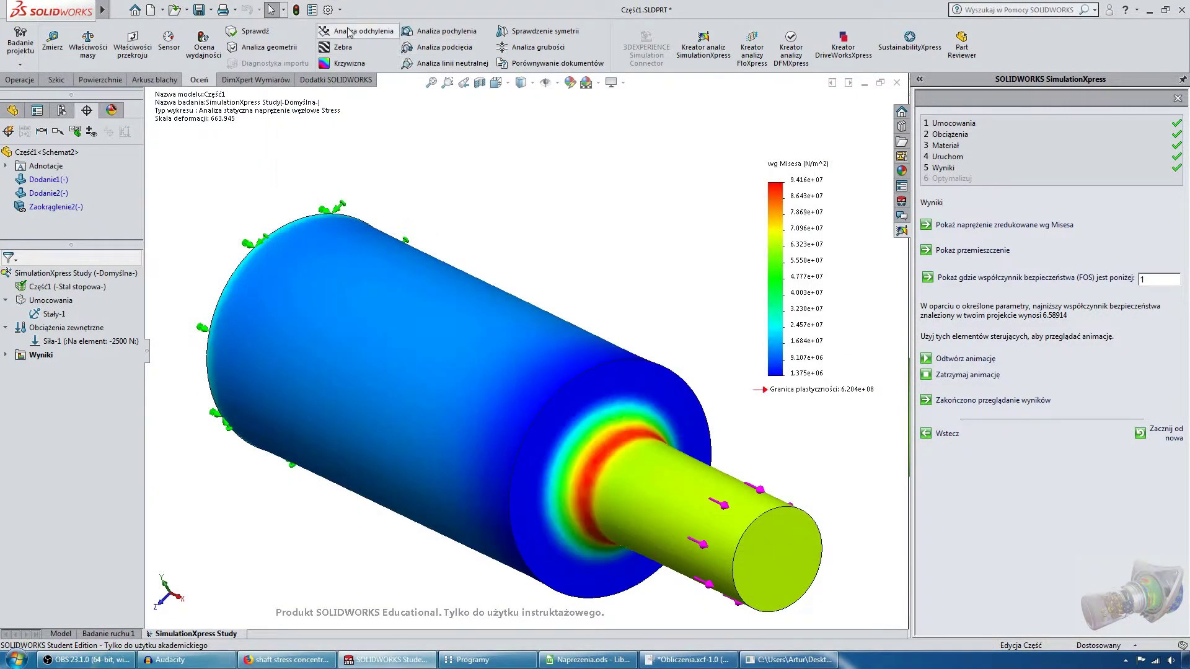
click(312, 9)
click(399, 218)
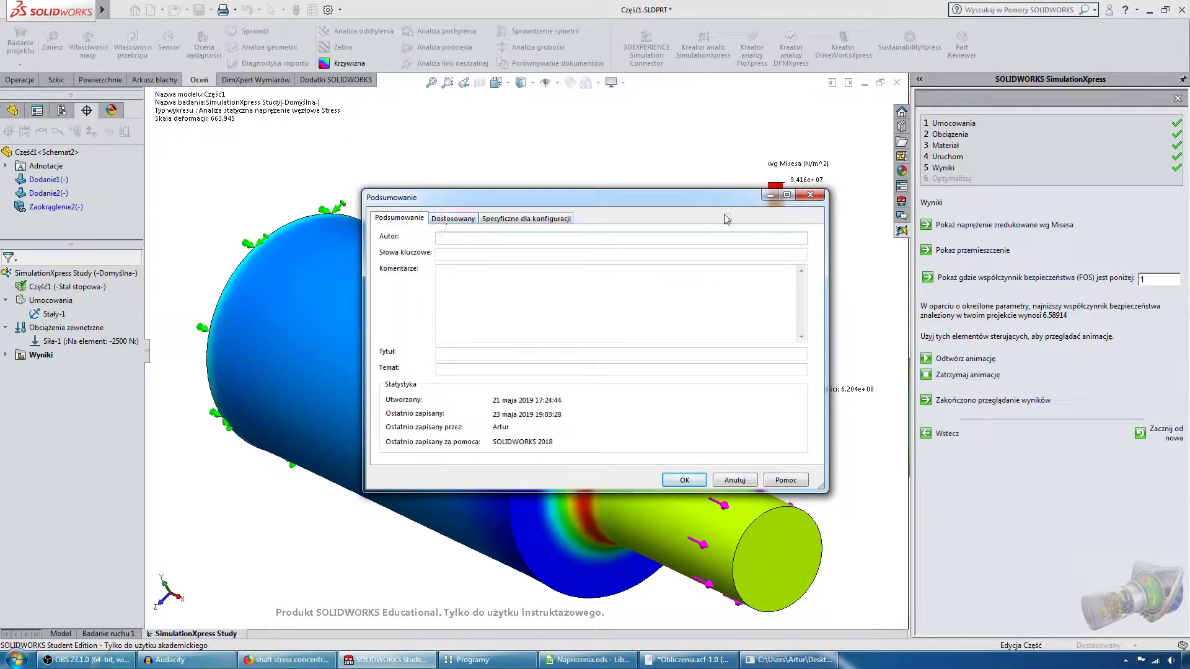
click(810, 197)
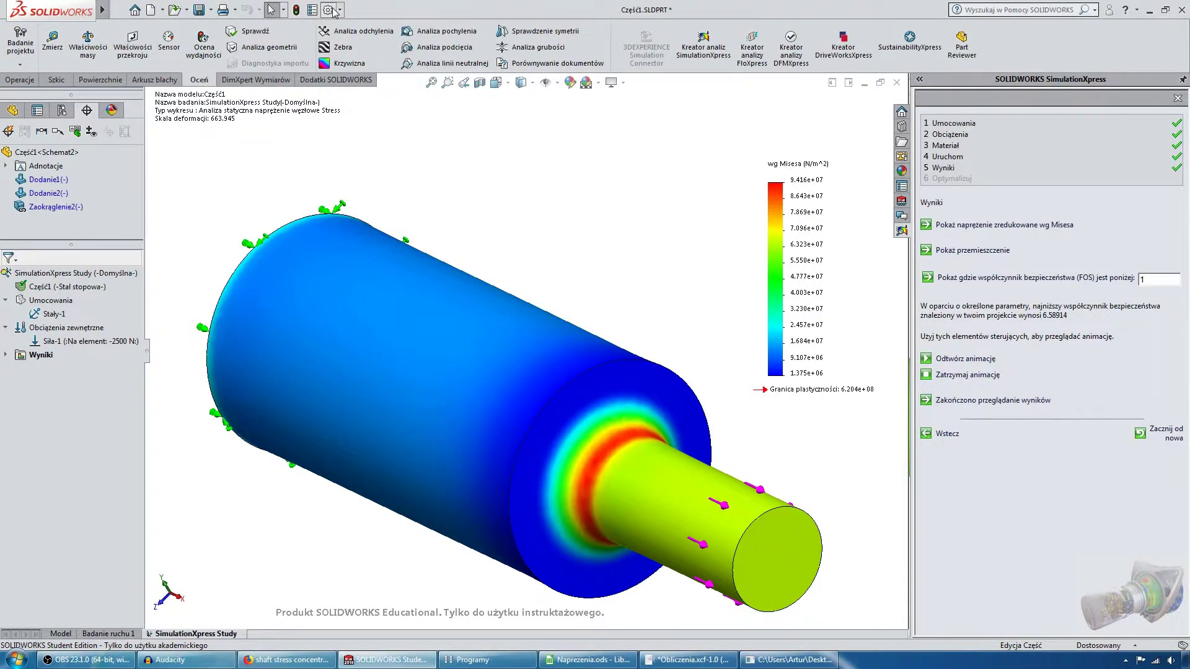
Switch the Document Properties unit system to MMGS and confirm
click(330, 10)
click(377, 127)
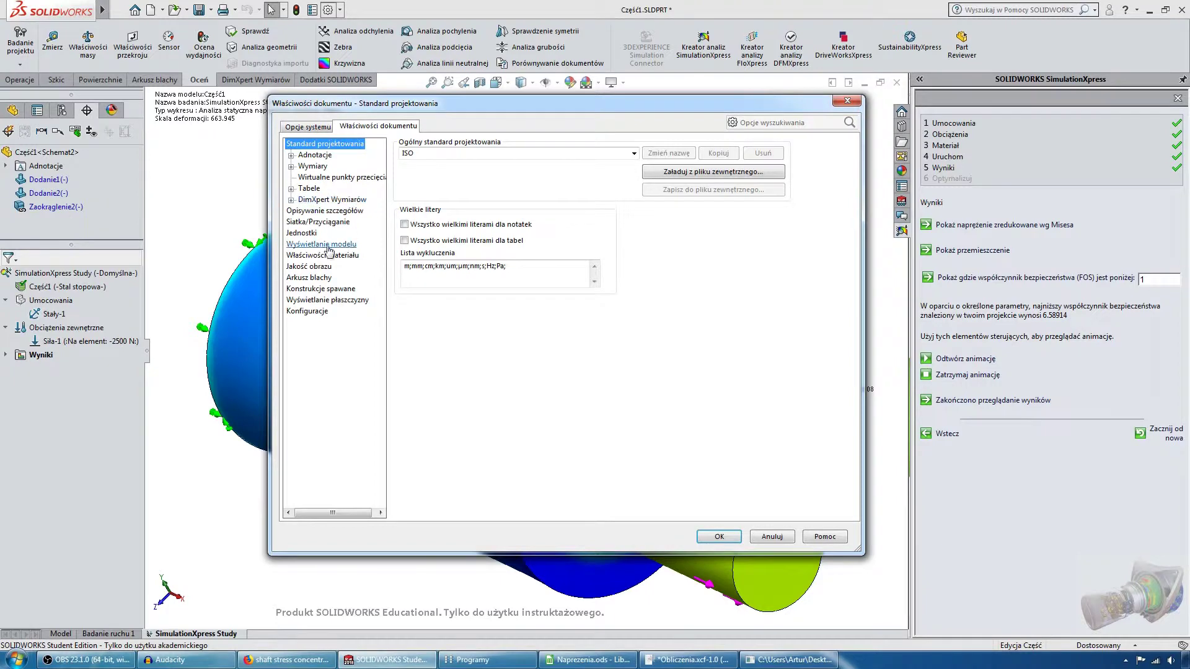
click(307, 233)
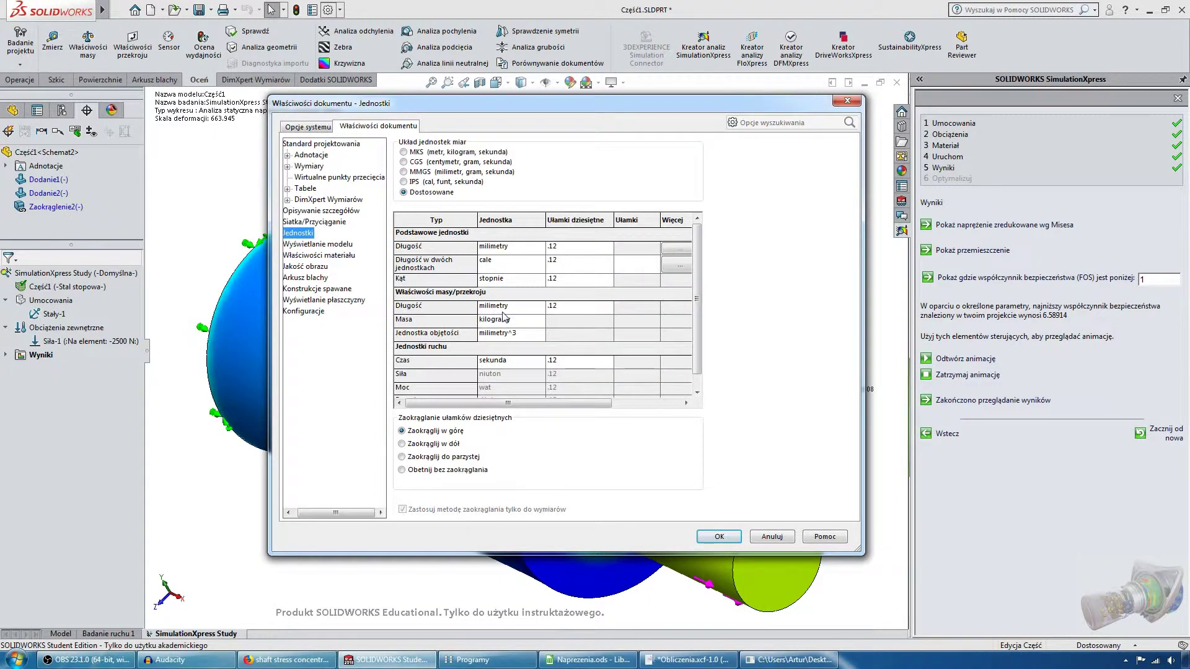
scroll(696, 335, down, 1)
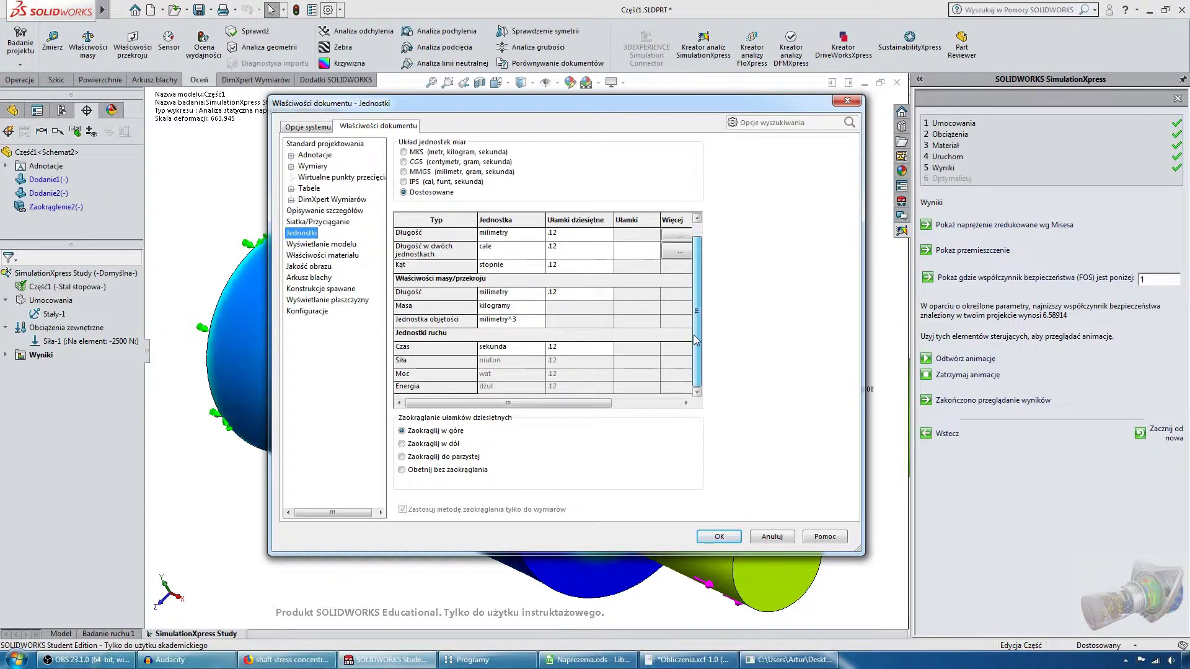
scroll(696, 327, up, 1)
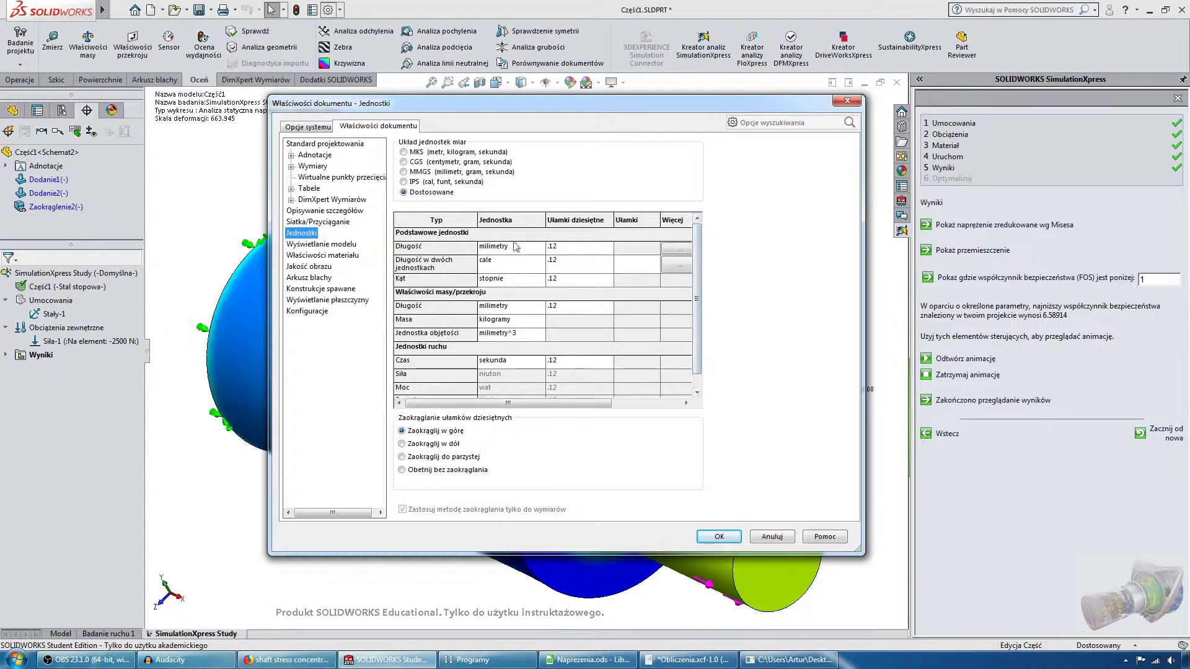
click(426, 176)
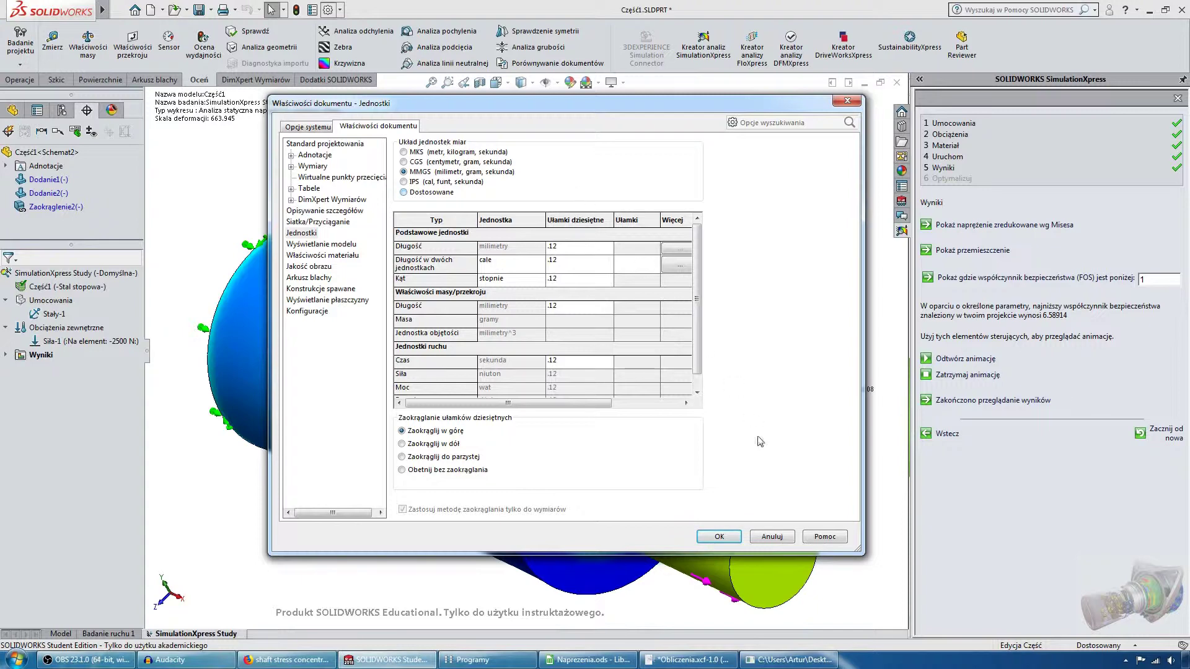
click(726, 539)
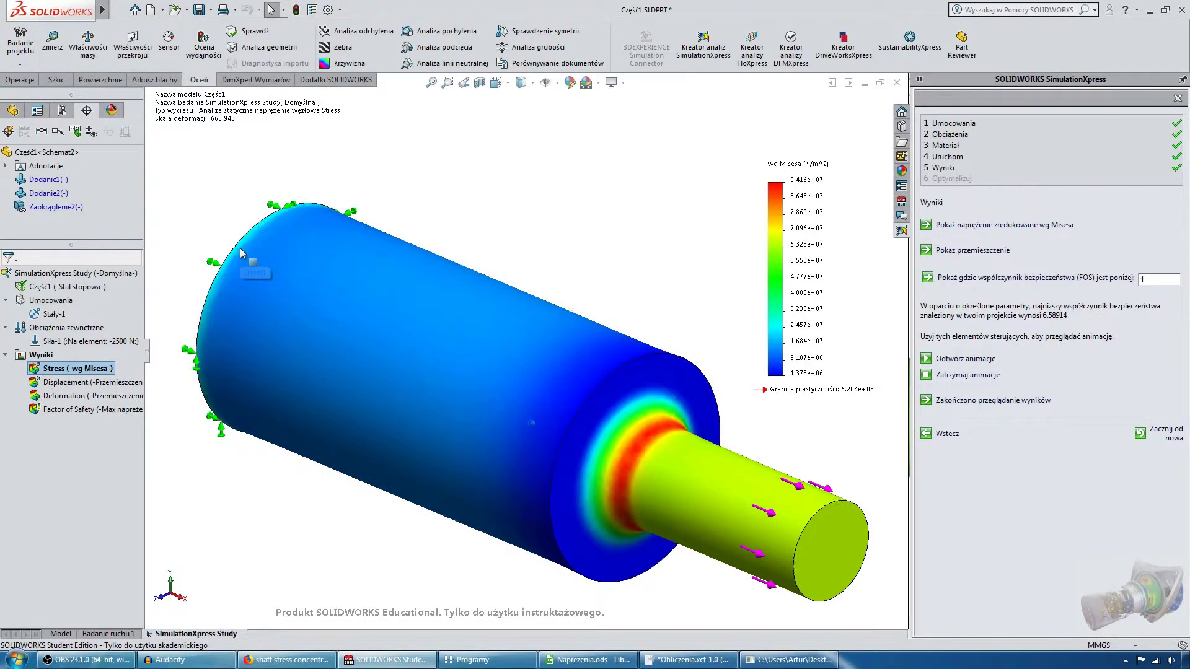
Zoom and orbit the von Mises plot to inspect the 9.416e+07 N/m^2 peak at the fillet
scroll(435, 342, down, 3)
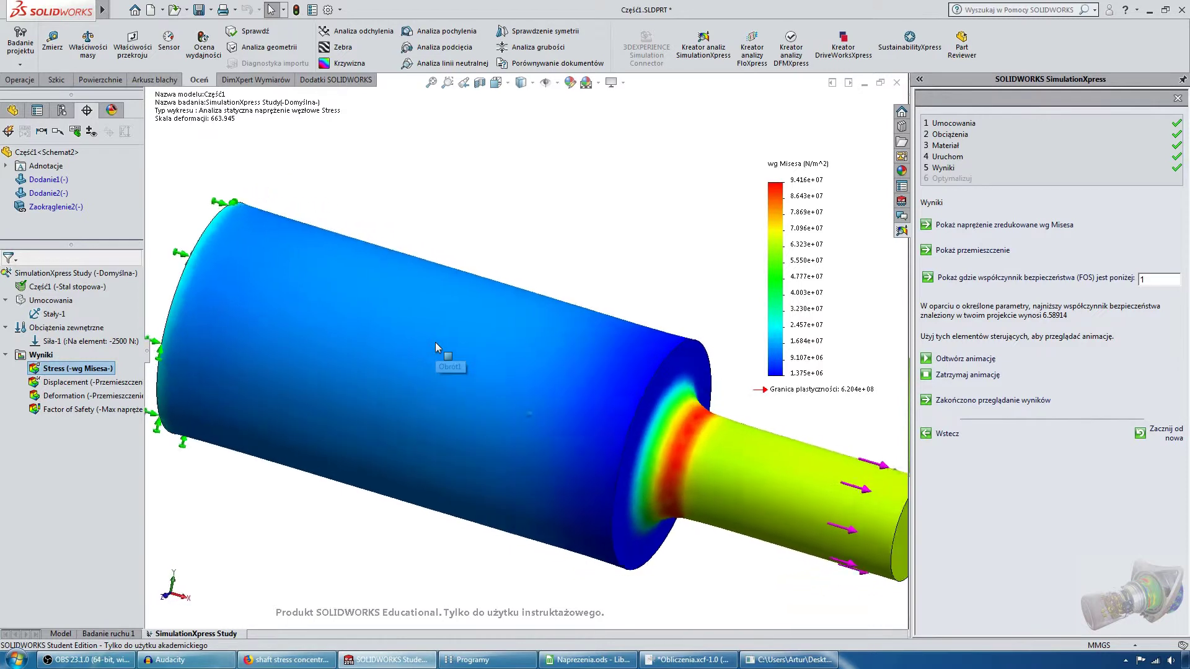
mouse_move(818, 274)
middle_down()
mouse_move(844, 219)
mouse_move(809, 170)
mouse_move(814, 186)
middle_up()
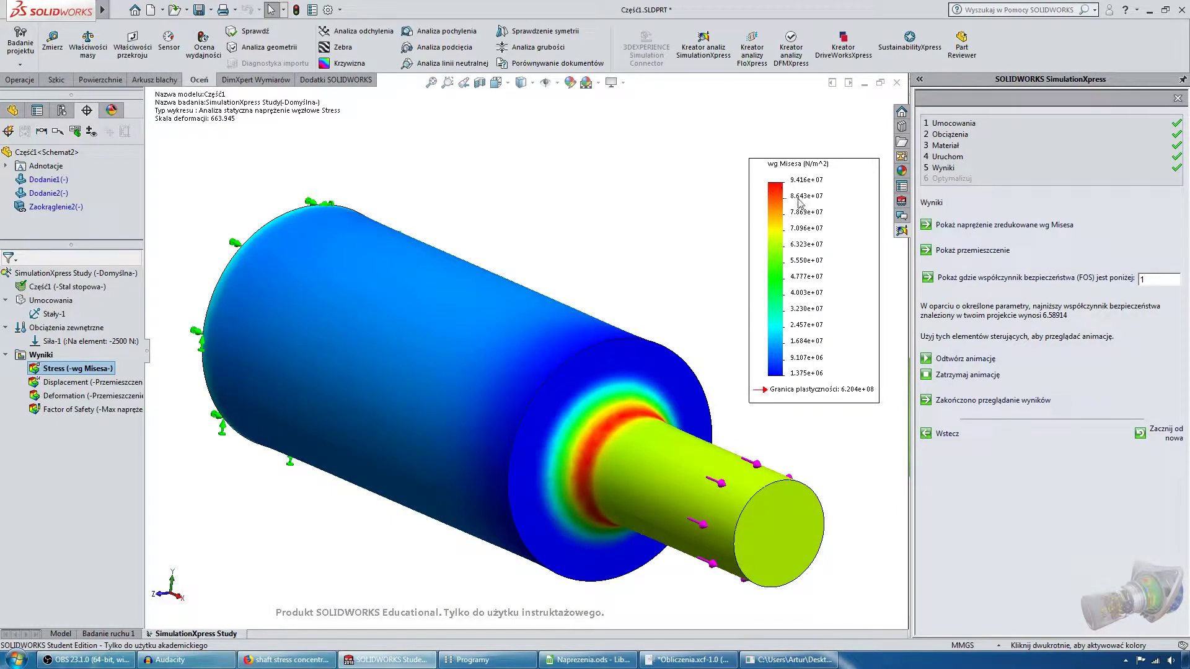
mouse_move(798, 202)
middle_down()
mouse_move(843, 236)
mouse_move(825, 226)
mouse_move(303, 279)
mouse_move(357, 275)
mouse_move(704, 340)
mouse_move(561, 327)
mouse_move(316, 245)
mouse_move(403, 340)
mouse_move(387, 282)
mouse_move(403, 280)
mouse_move(294, 270)
mouse_move(578, 302)
mouse_move(645, 355)
mouse_move(584, 376)
mouse_move(601, 373)
mouse_move(590, 329)
mouse_move(562, 356)
mouse_move(698, 313)
mouse_move(608, 345)
mouse_move(605, 358)
mouse_move(656, 413)
mouse_move(806, 196)
middle_up()
scroll(601, 373, down, 2)
scroll(574, 340, down, 1)
scroll(604, 347, up, 3)
scroll(597, 348, up, 2)
scroll(656, 412, down, 3)
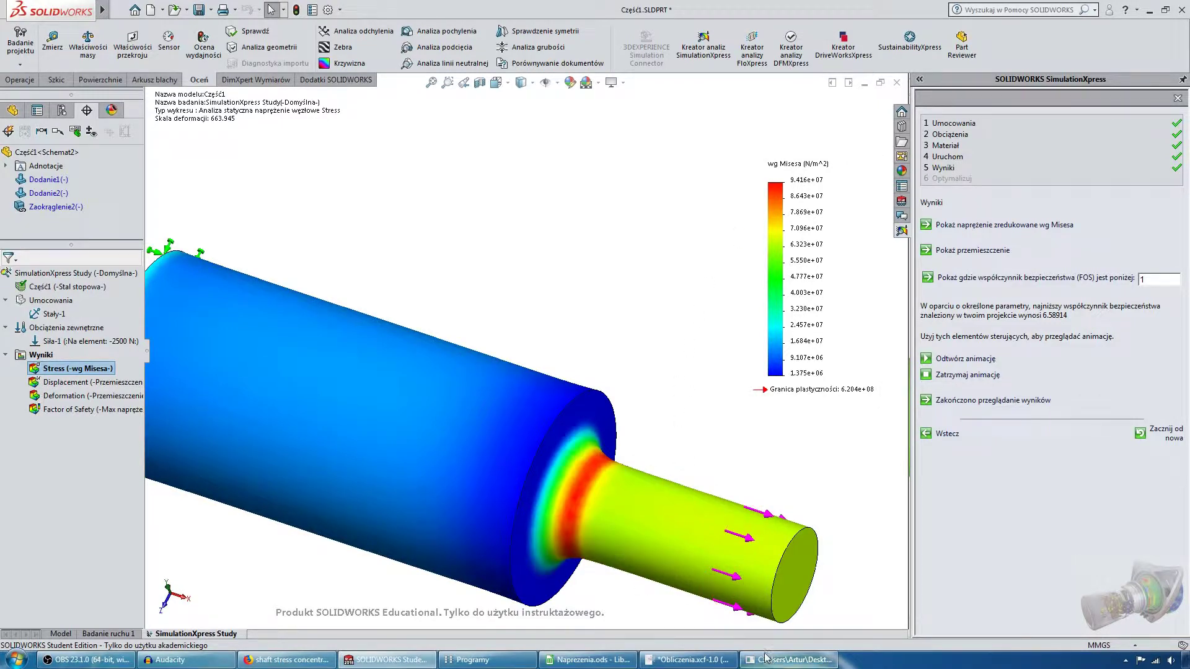
Enter Próba, 94,2 and MPa into cells B53:D53 of Naprezenia.ods
click(589, 660)
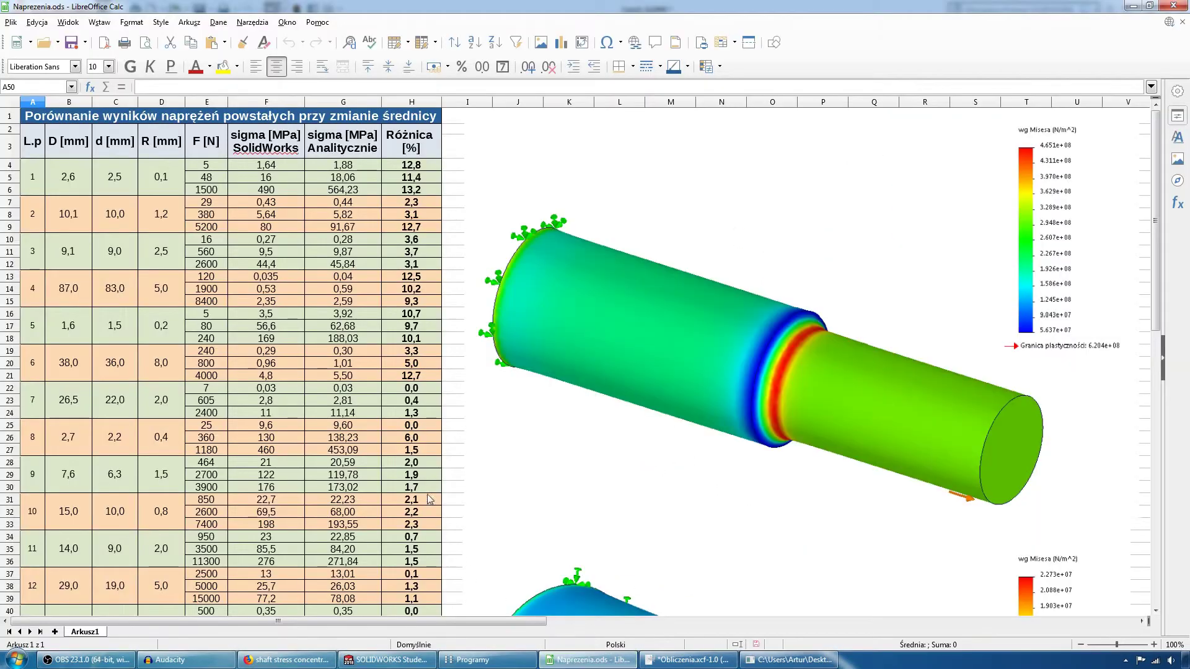
scroll(365, 444, down, 10)
click(79, 404)
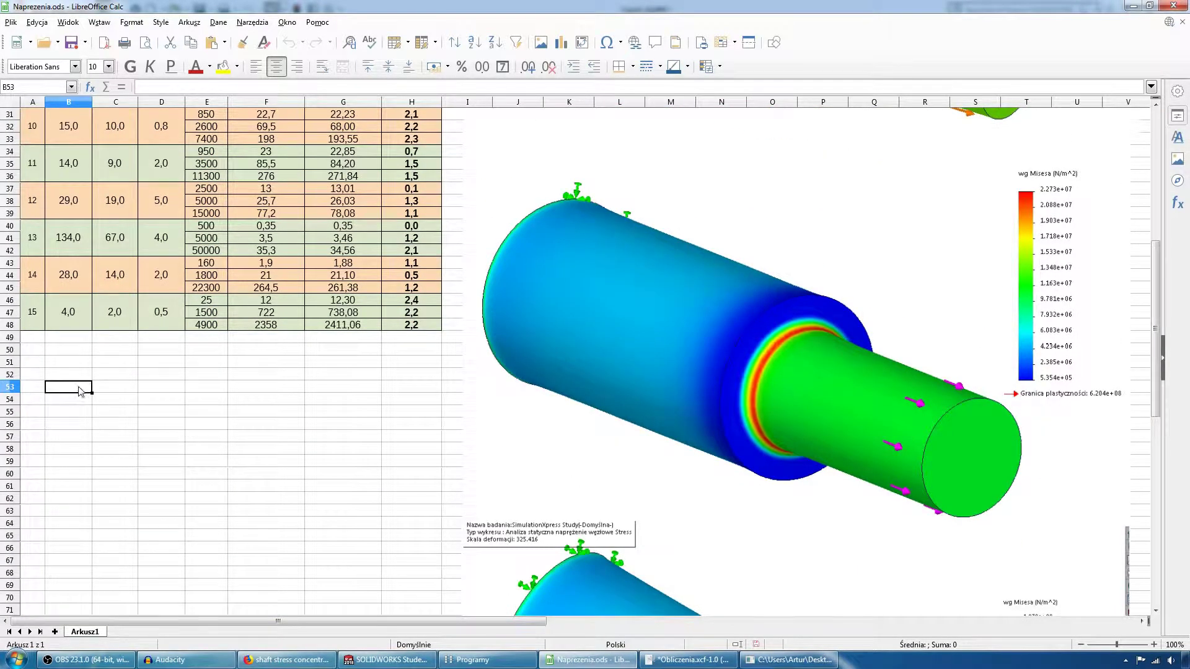
text(Próba)
key(Tab)
text(94)
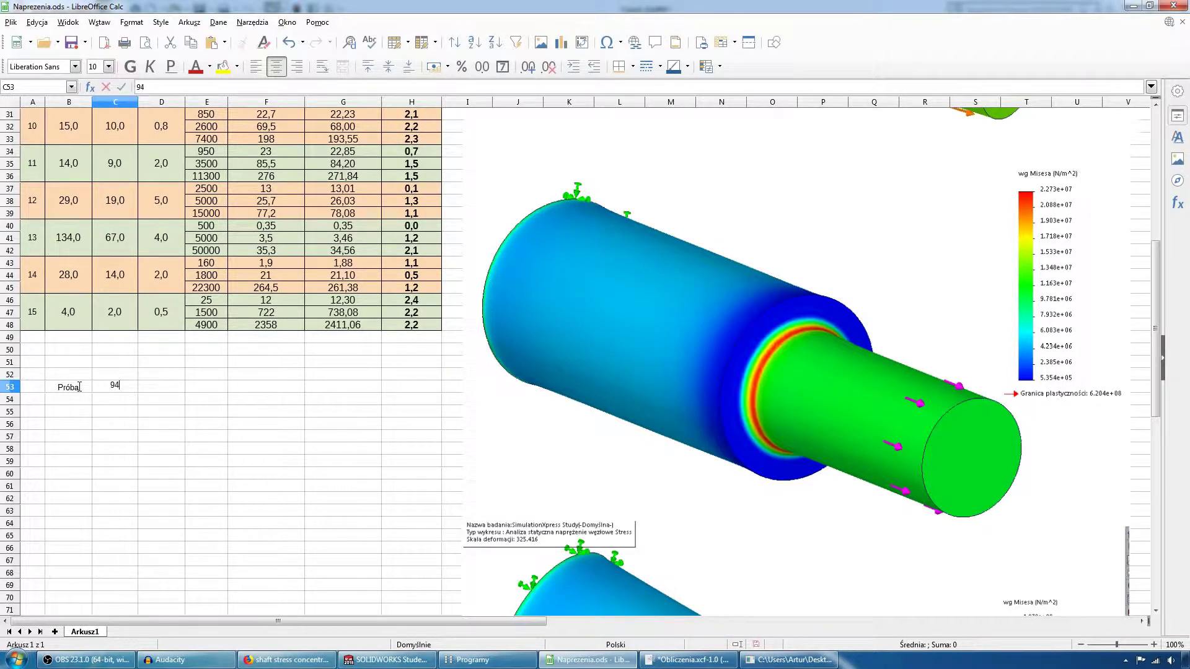
key(Tab)
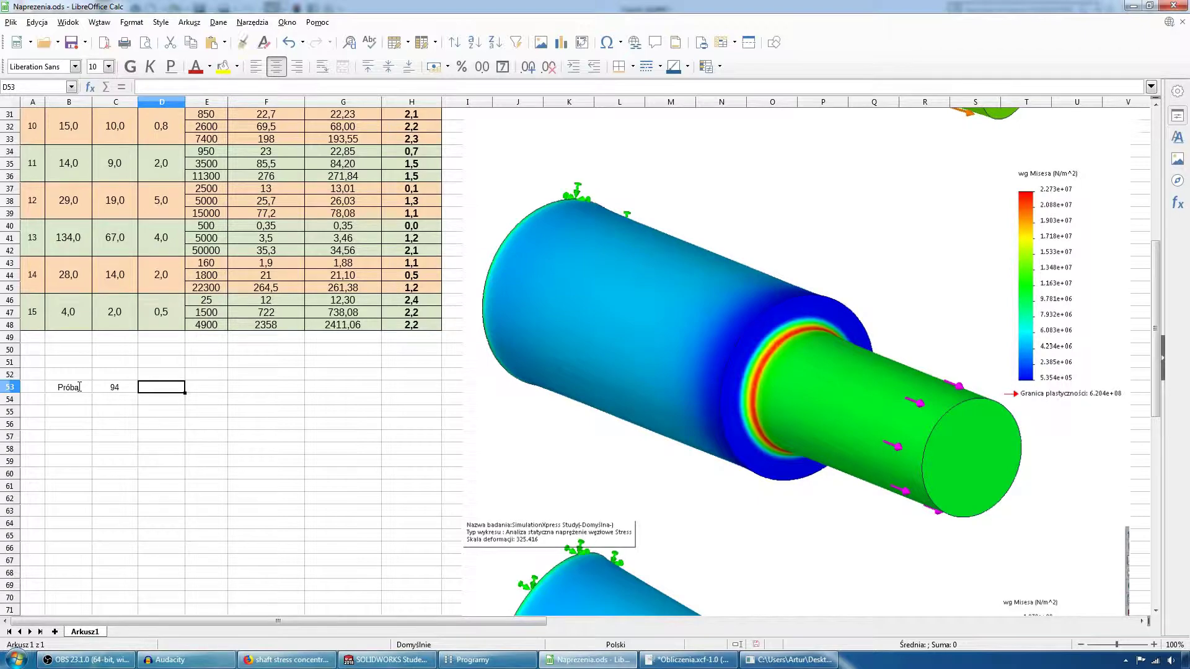
text(MPa)
key(Return)
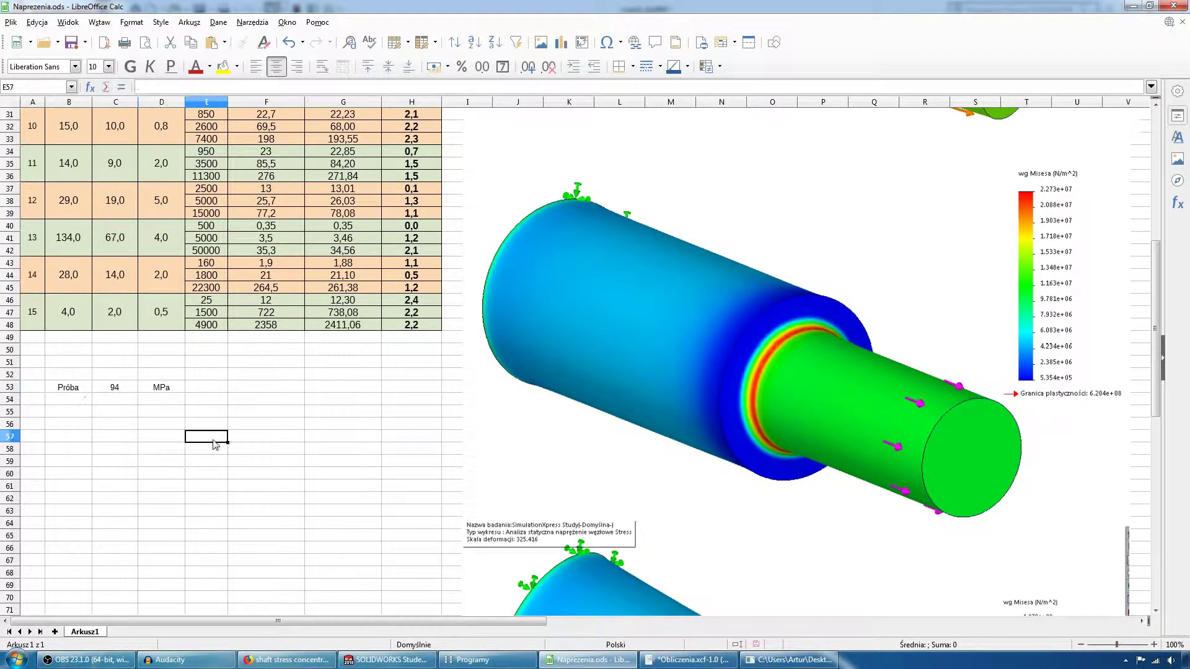
Reselect C53, restart the Spietrzenie_naprezen calculator console, and return to SOLIDWORKS
key(alt+Tab)
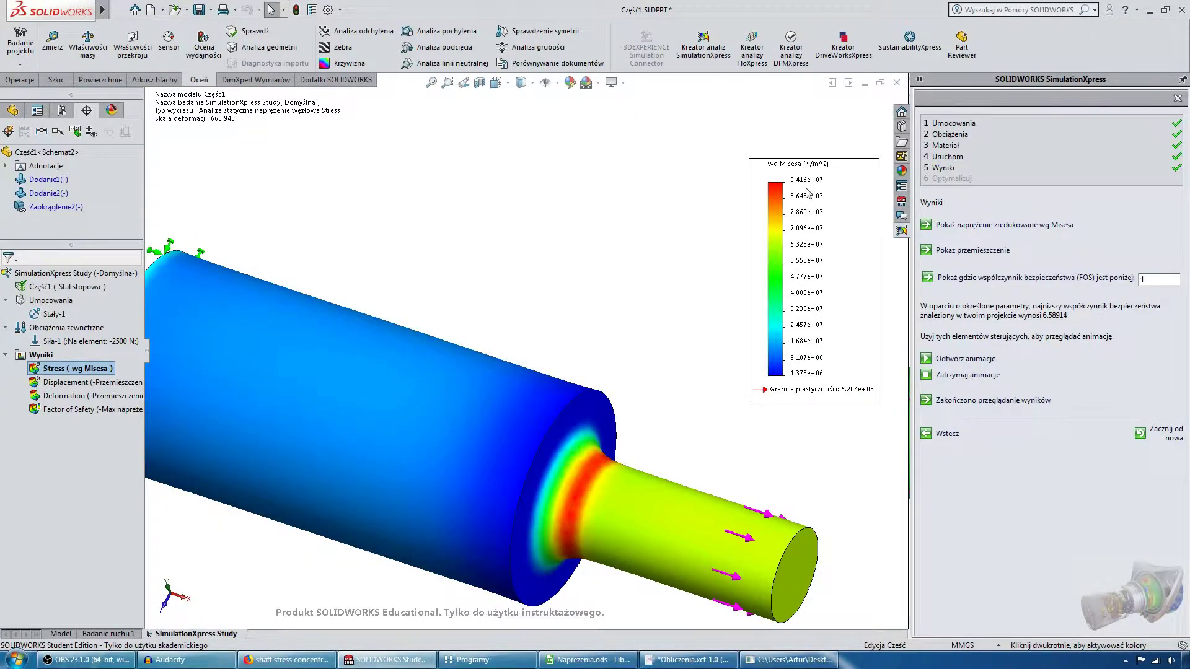
key(alt+Tab)
click(120, 389)
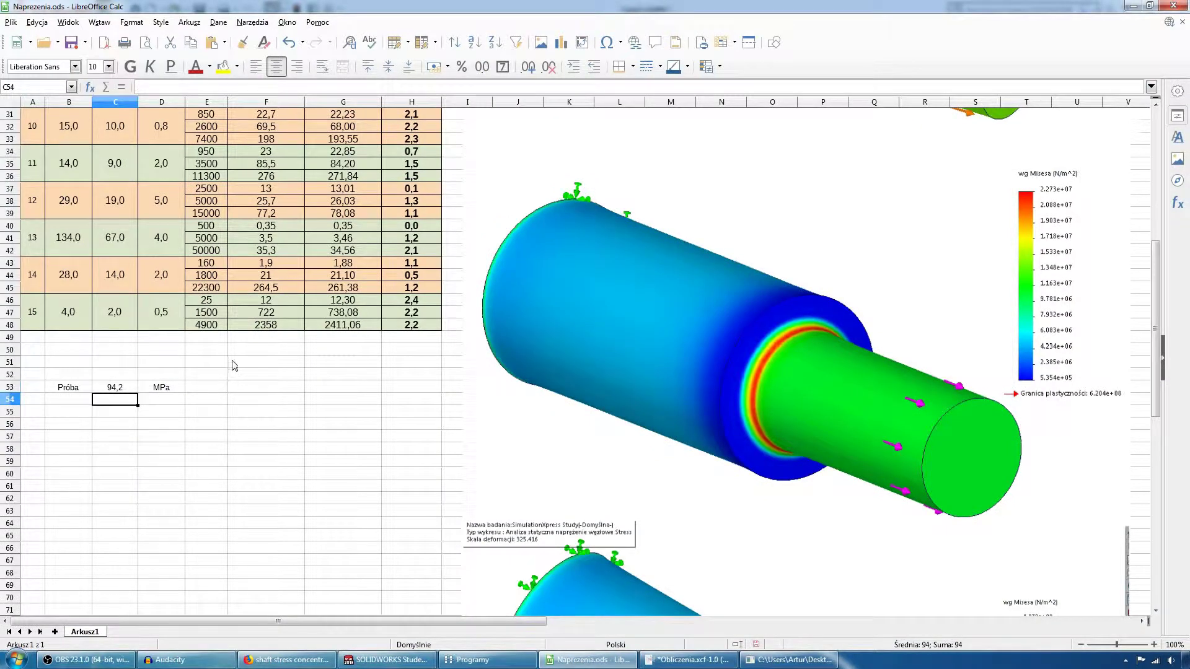
click(775, 662)
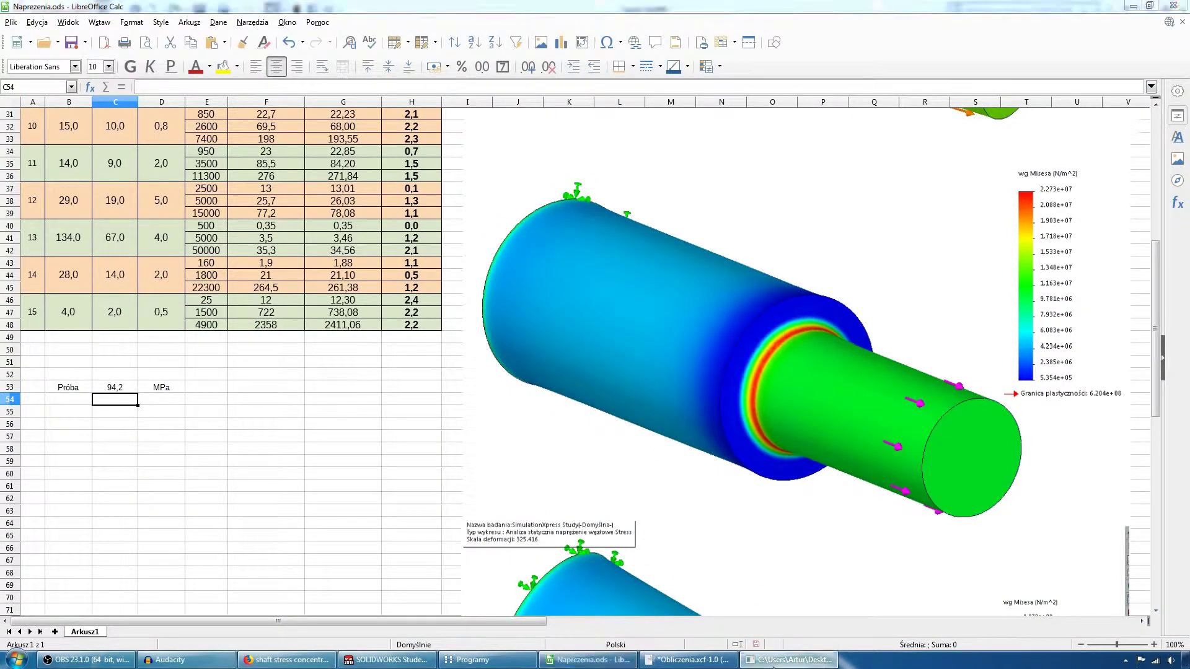
key(Return)
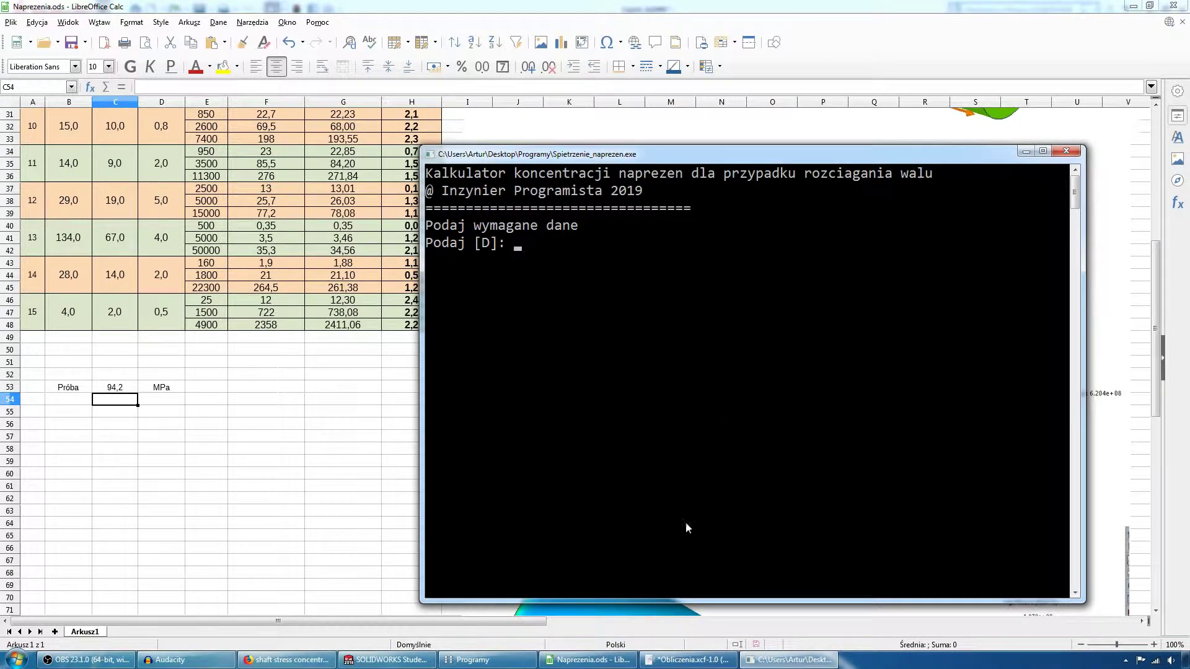
click(385, 660)
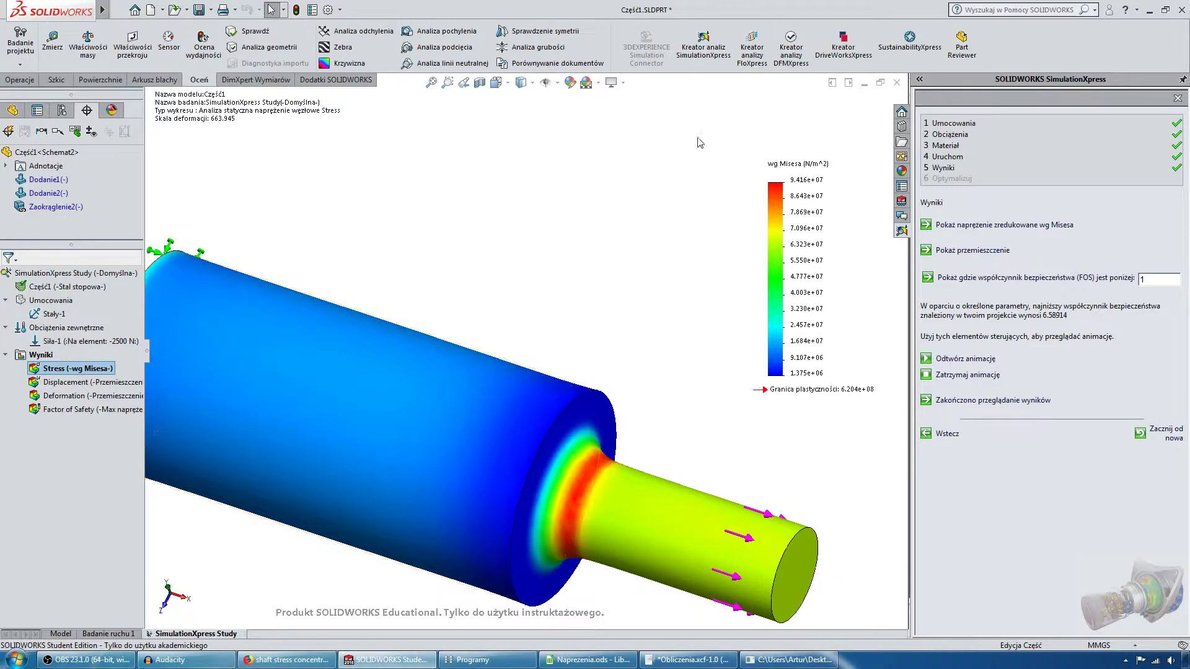
Add Ø15.00, Ø7.00 and R2.00 basic dimensions to the shaft, then switch to the calculator console
scroll(180, 227, up, 2)
scroll(305, 272, down, 1)
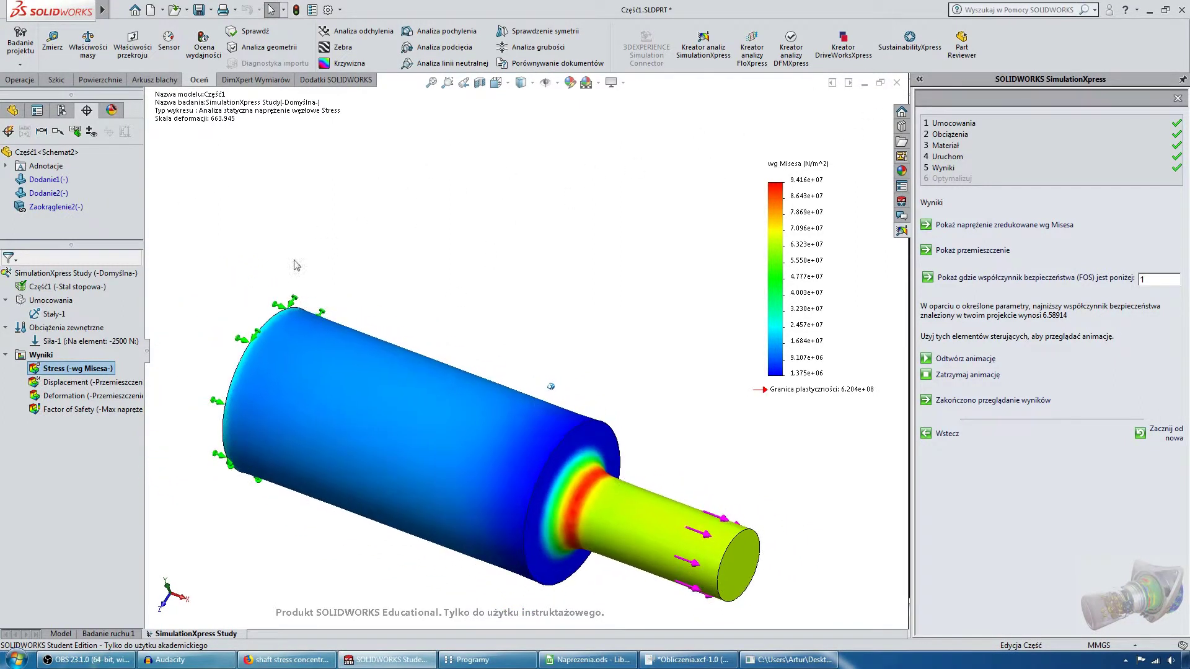
scroll(291, 378, up, 2)
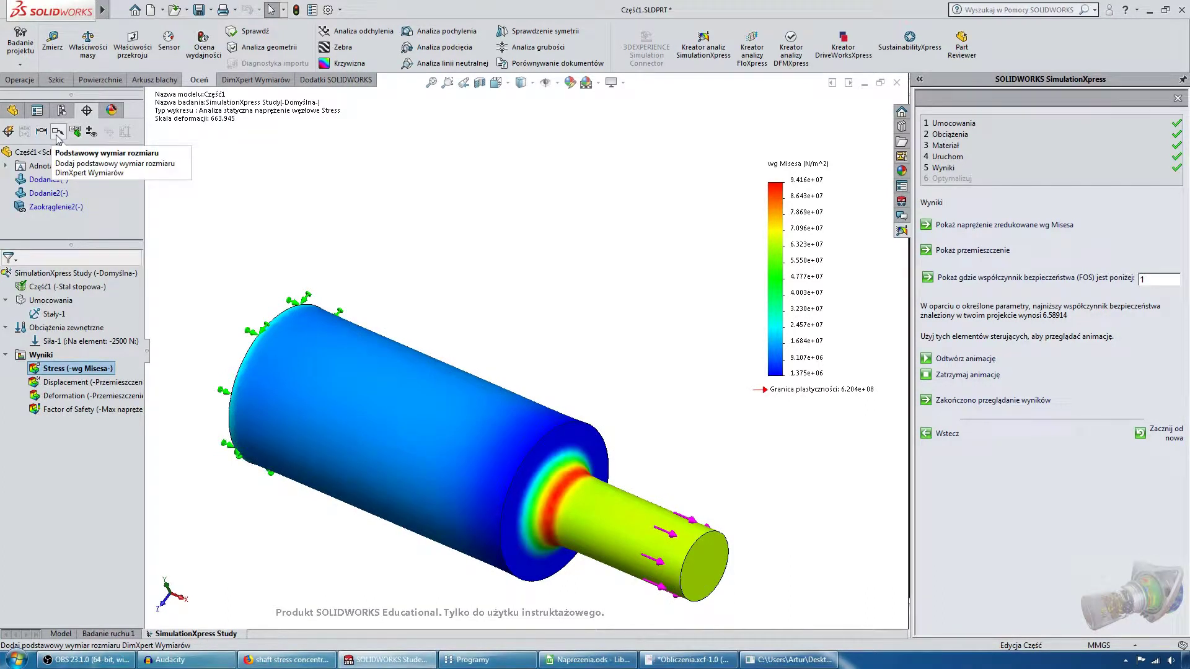
click(58, 133)
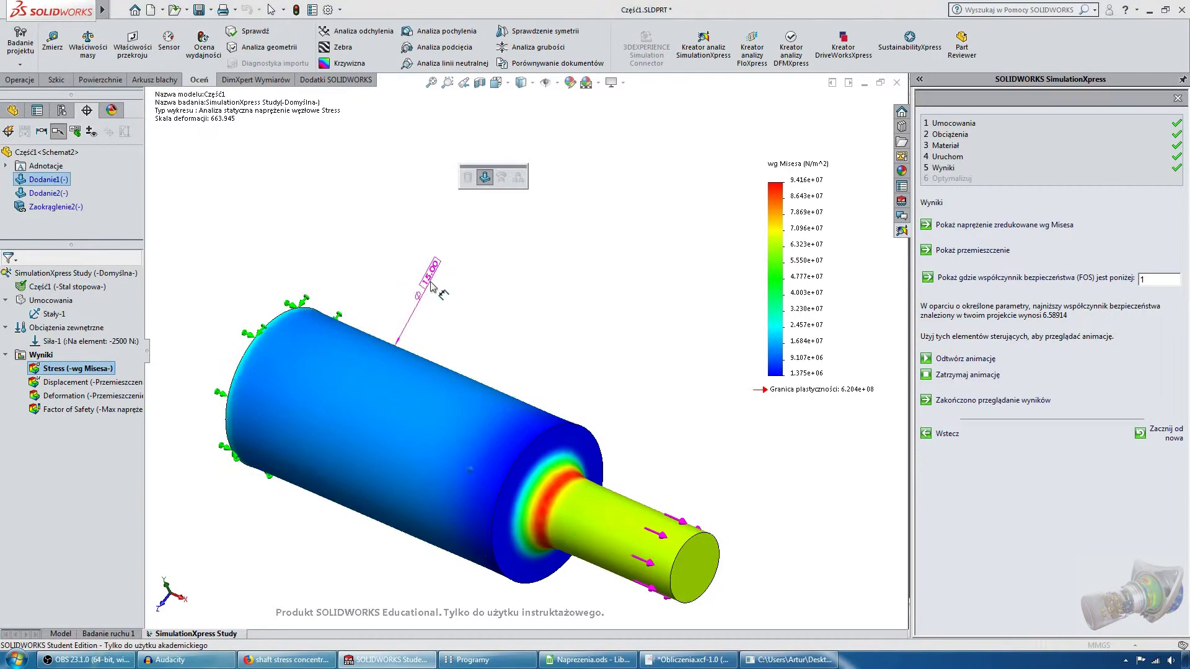
click(397, 344)
click(608, 505)
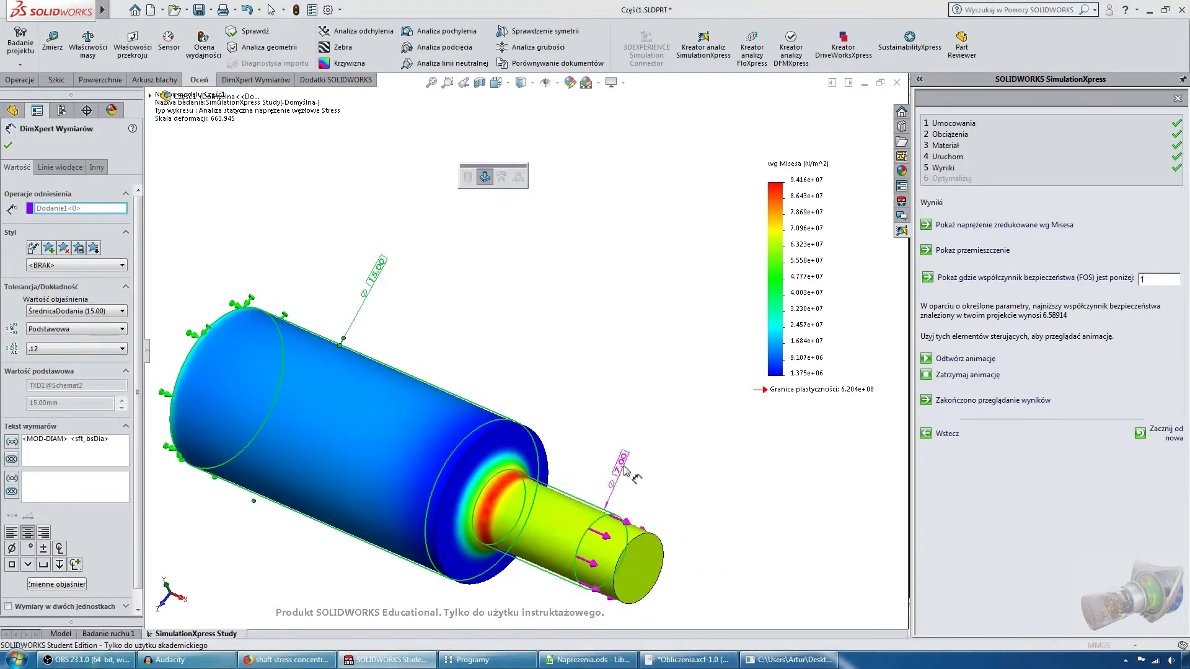
click(630, 443)
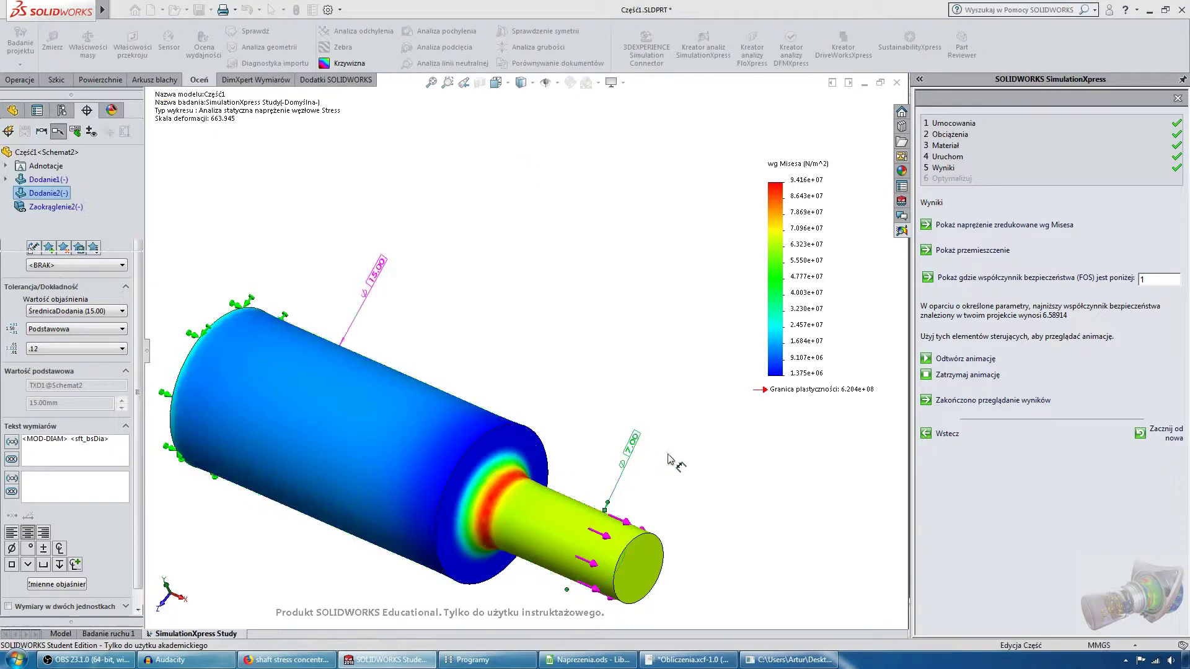
click(507, 469)
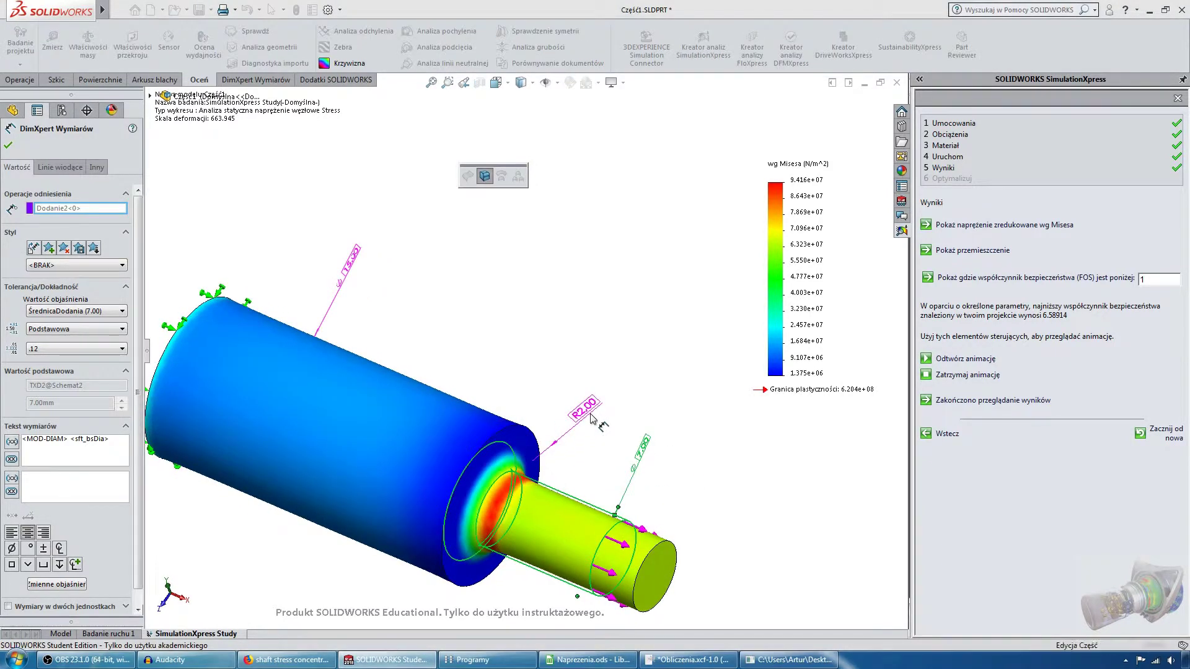
click(597, 344)
key(Escape)
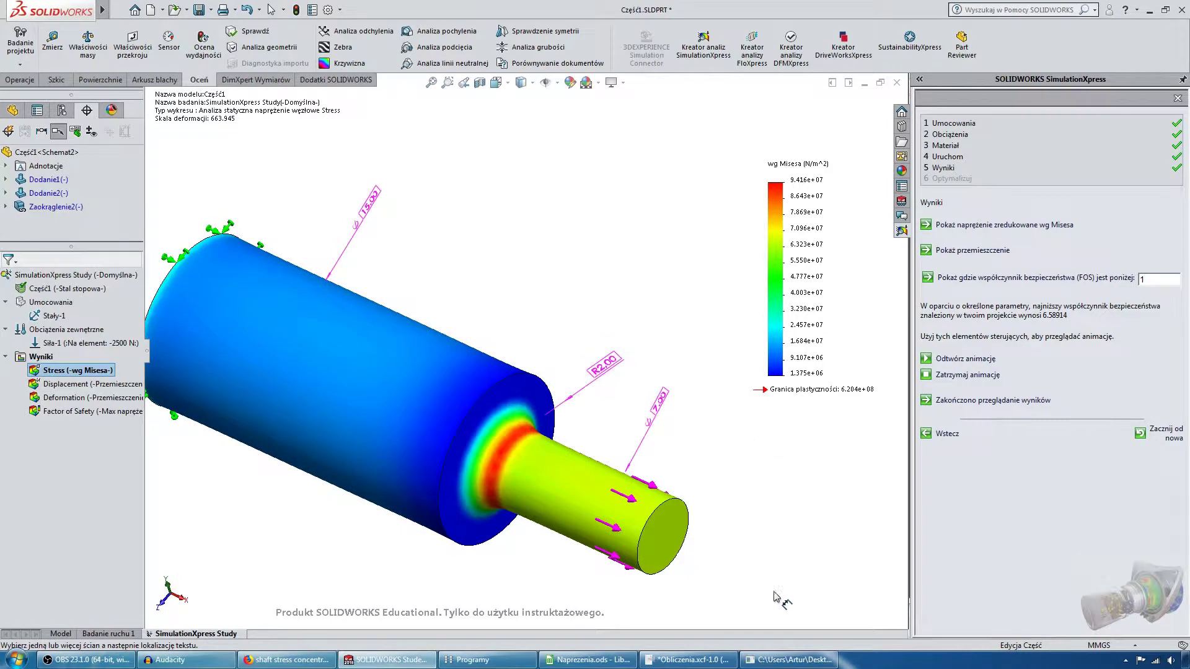
key(alt+Tab)
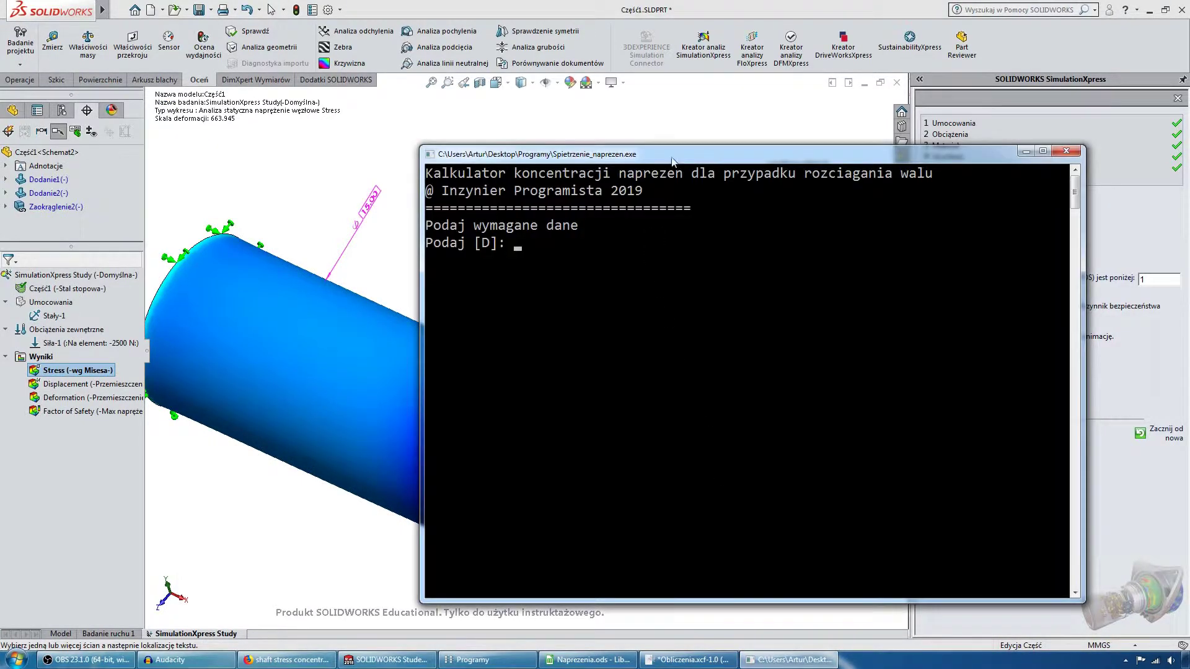
Place the calculator console beside the shaft model, rotating the model to a new view
mouse_move(672, 160)
mouse_down()
mouse_move(943, 250)
mouse_move(1026, 266)
mouse_move(979, 304)
mouse_up()
click(825, 217)
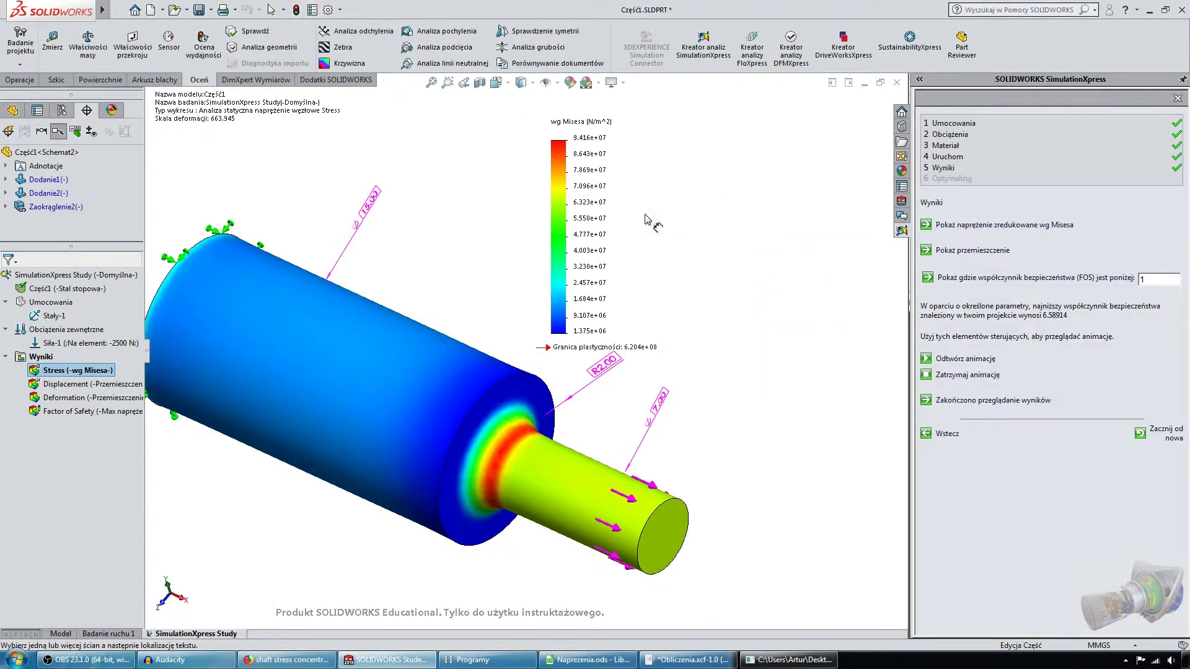
mouse_move(645, 219)
middle_down()
mouse_move(722, 404)
mouse_move(720, 441)
middle_up()
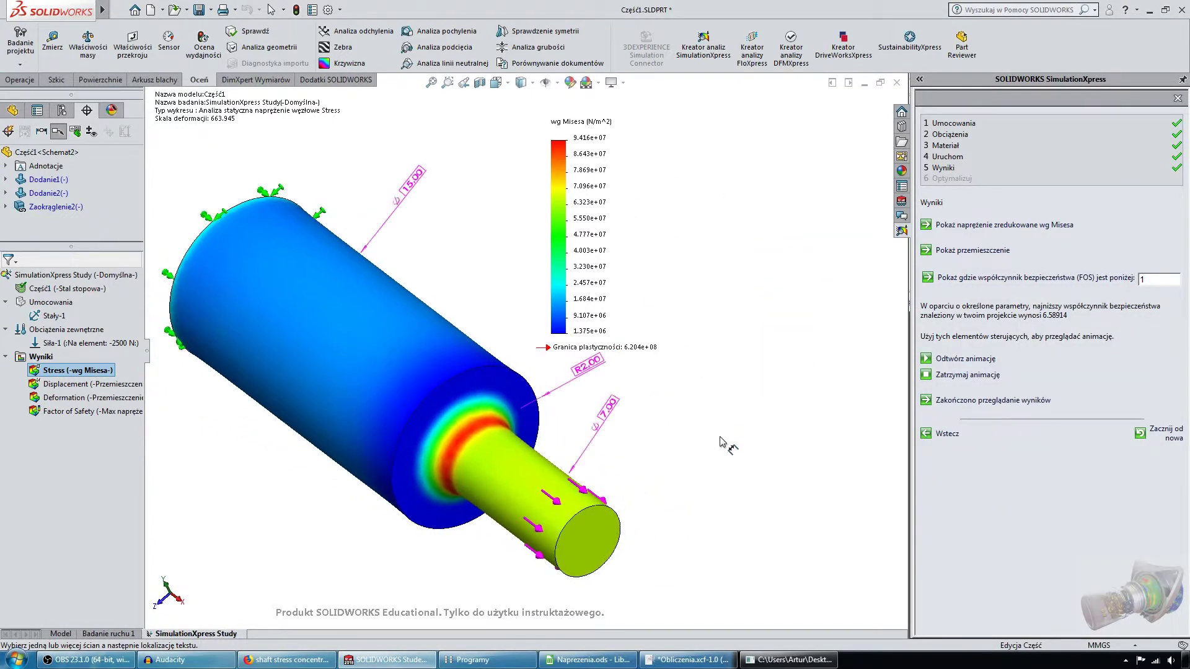
click(787, 660)
drag(879, 309, 805, 171)
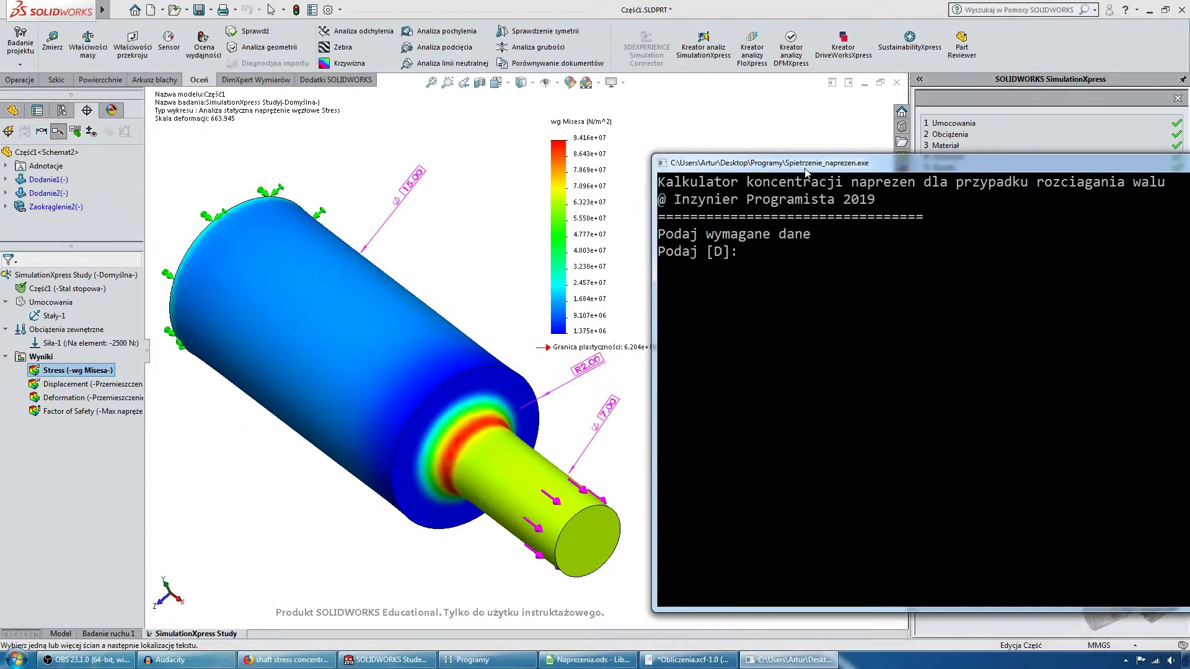
Enter D 15, d 7, R 2 and F 2500 N in the calculator, giving 64.96 MPa
text(15)
key(Return)
text(7)
key(Return)
text(2)
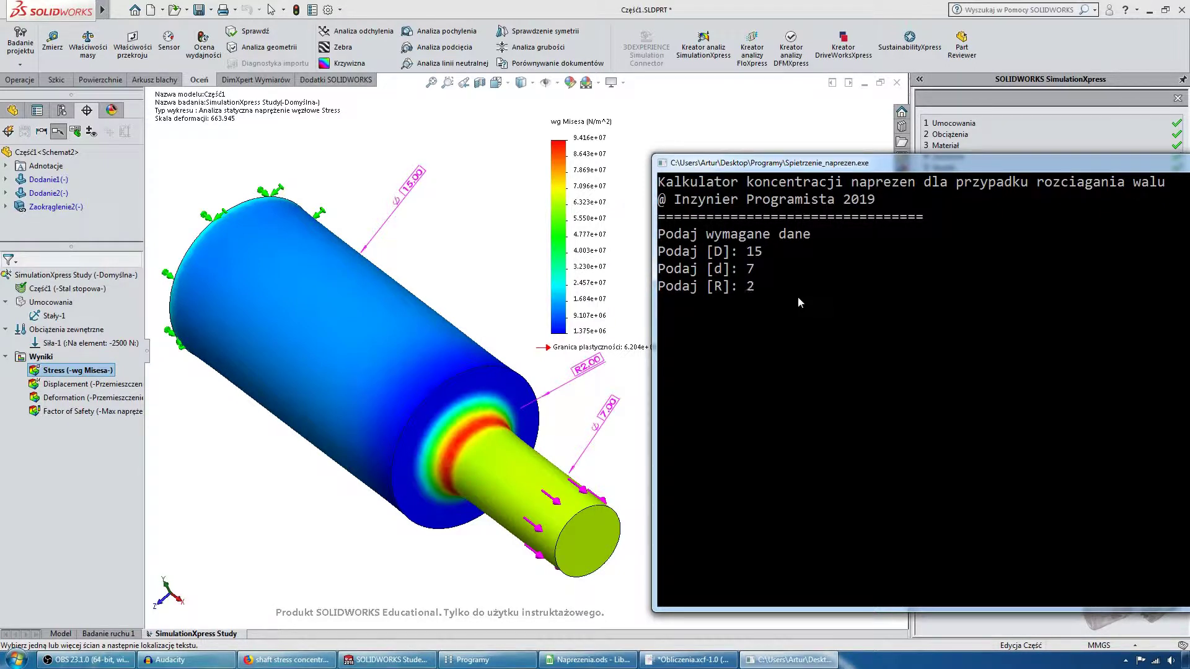
key(Return)
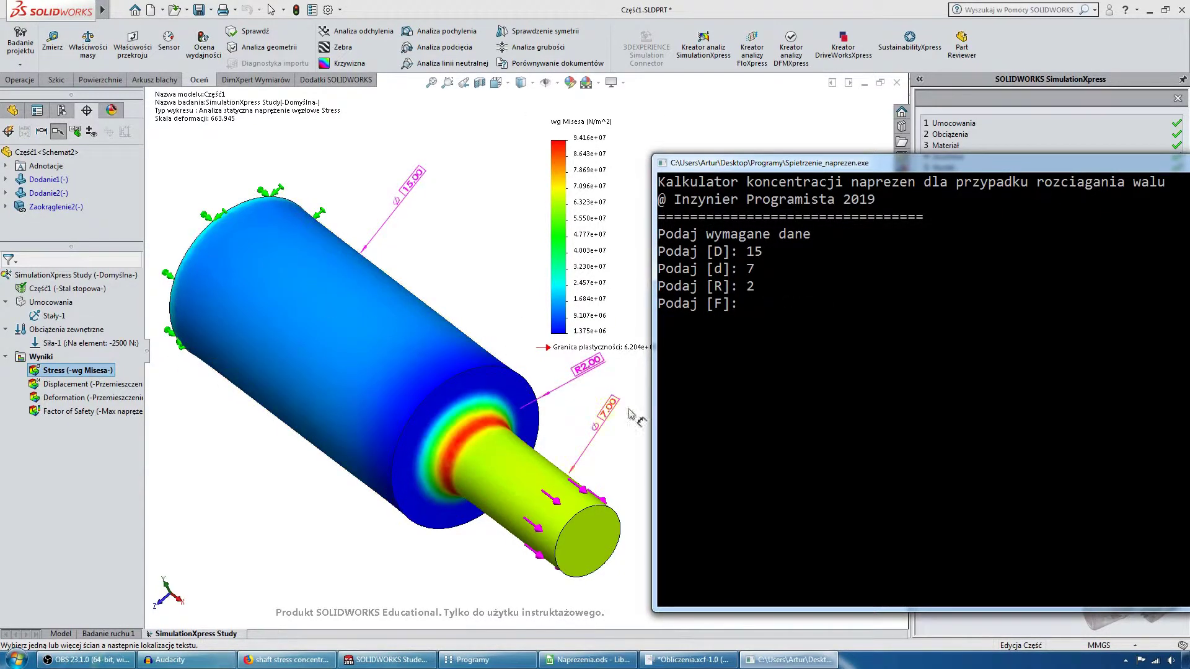
text(2500)
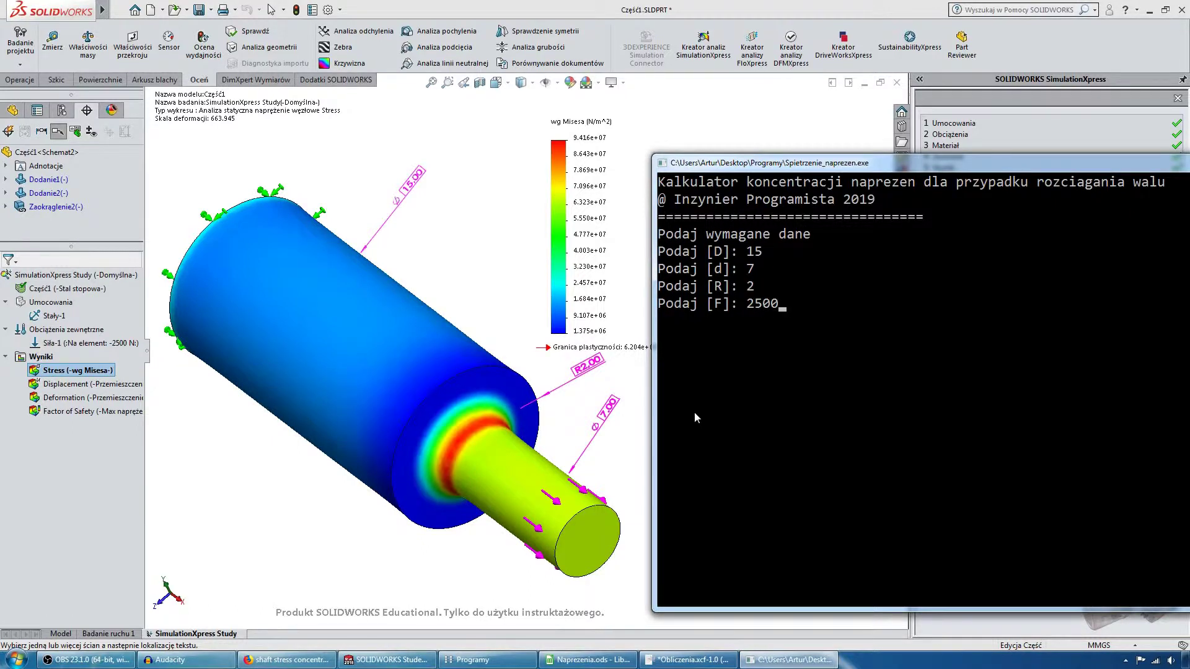
key(Return)
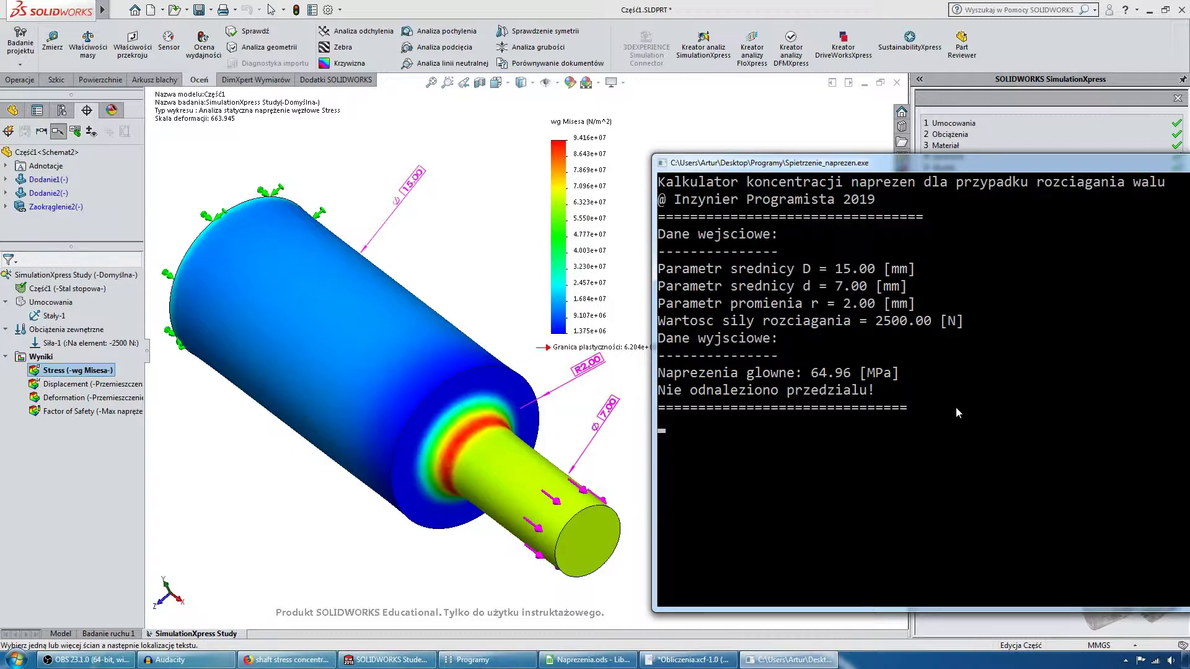
Rerun the calculator with d 8 mm, getting 49.74 MPa principal and 76.88 MPa reduced stress
key(Return)
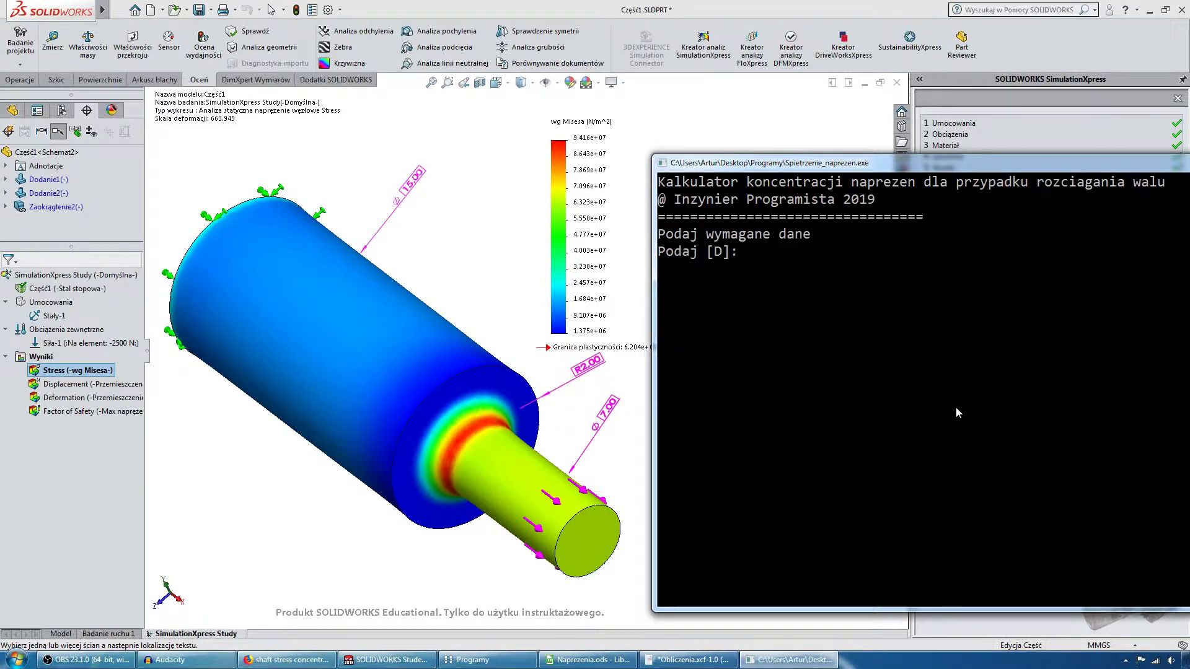
text(15)
key(Return)
text(8)
key(Return)
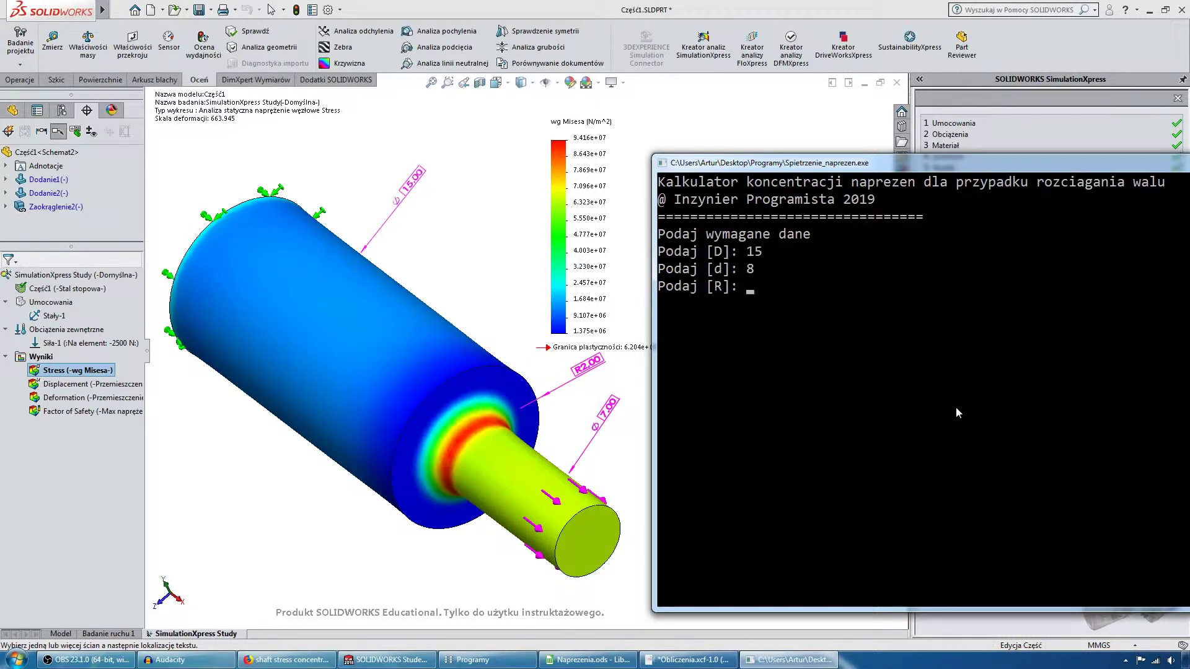
key(Return)
text(2500)
key(Return)
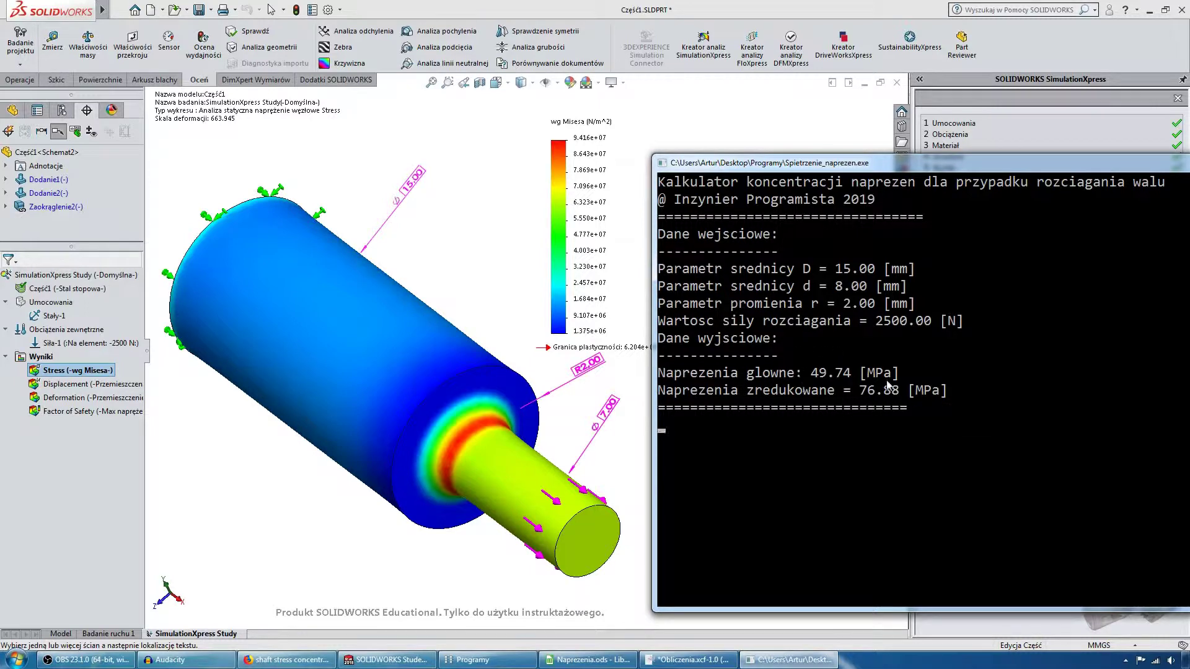
click(434, 204)
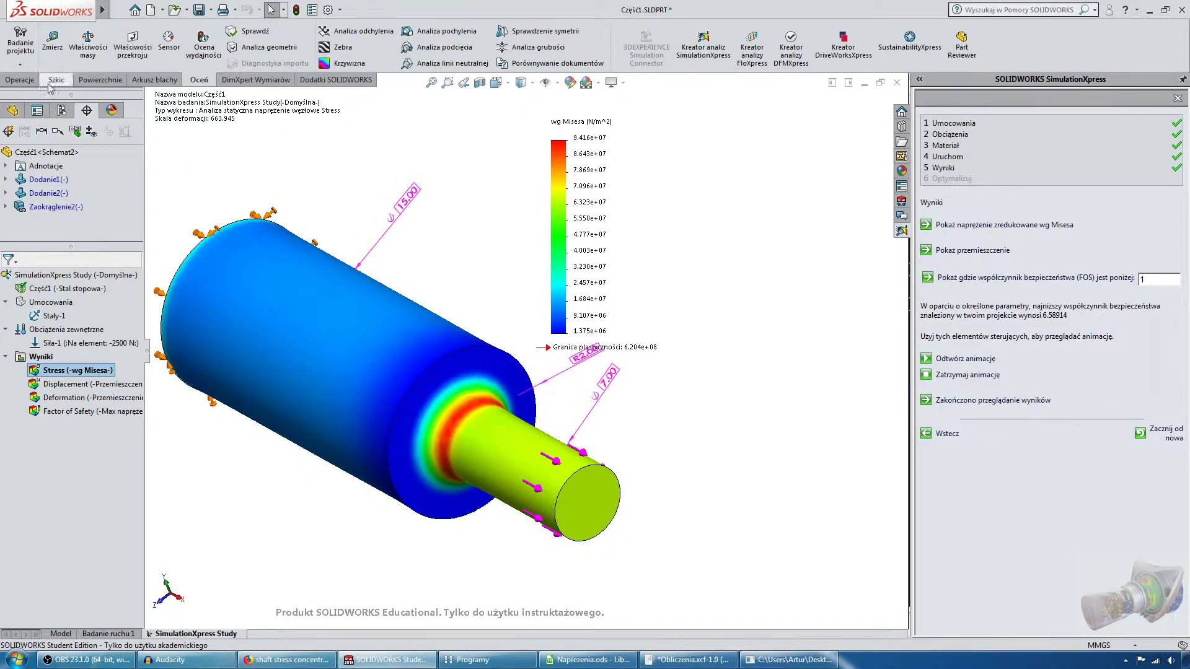
Set global variable d_2 to 8 in the Equations table so the step rebuilds at Ø8
click(22, 79)
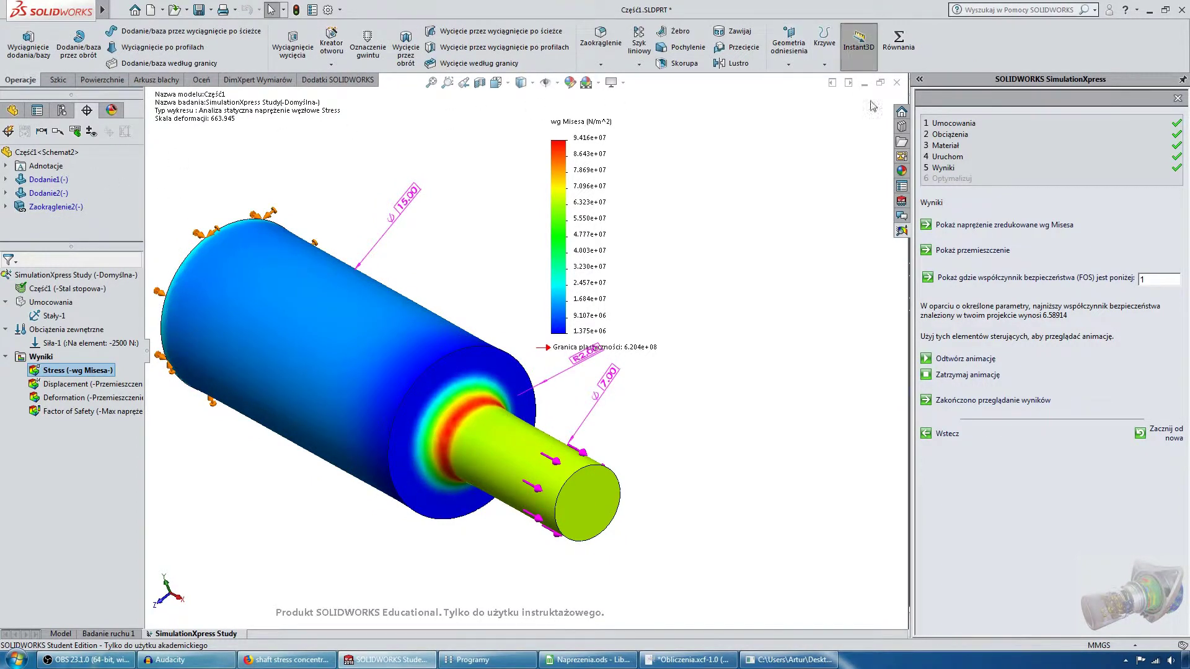
click(899, 40)
click(731, 220)
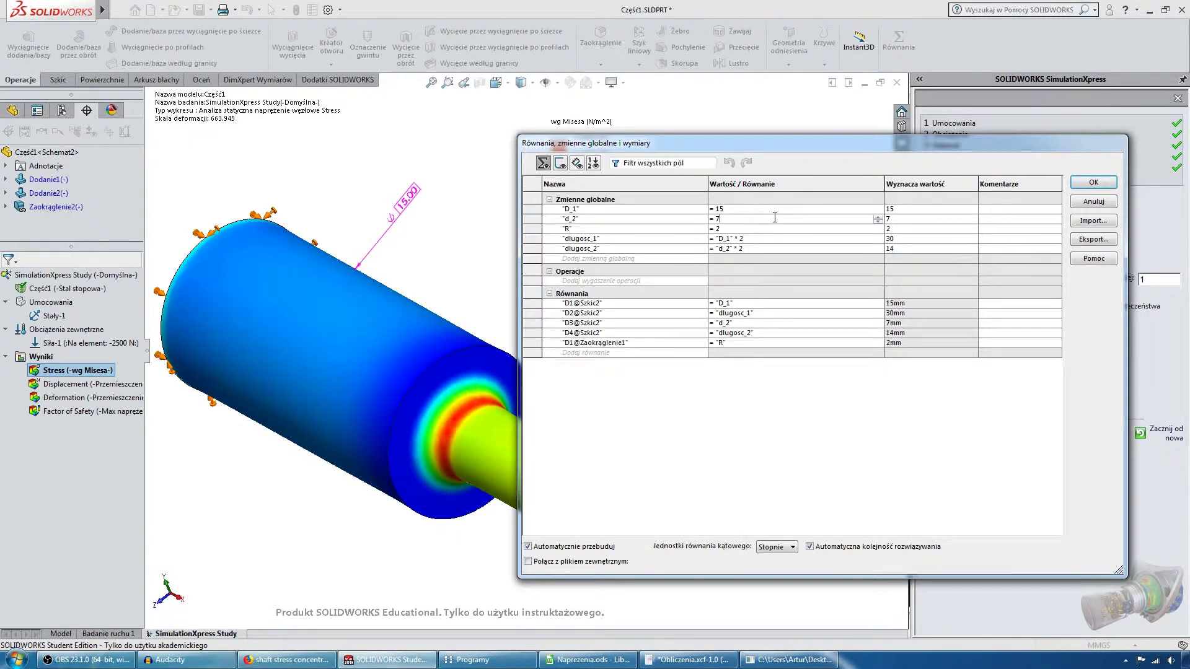
key(BackSpace)
text(8)
key(Return)
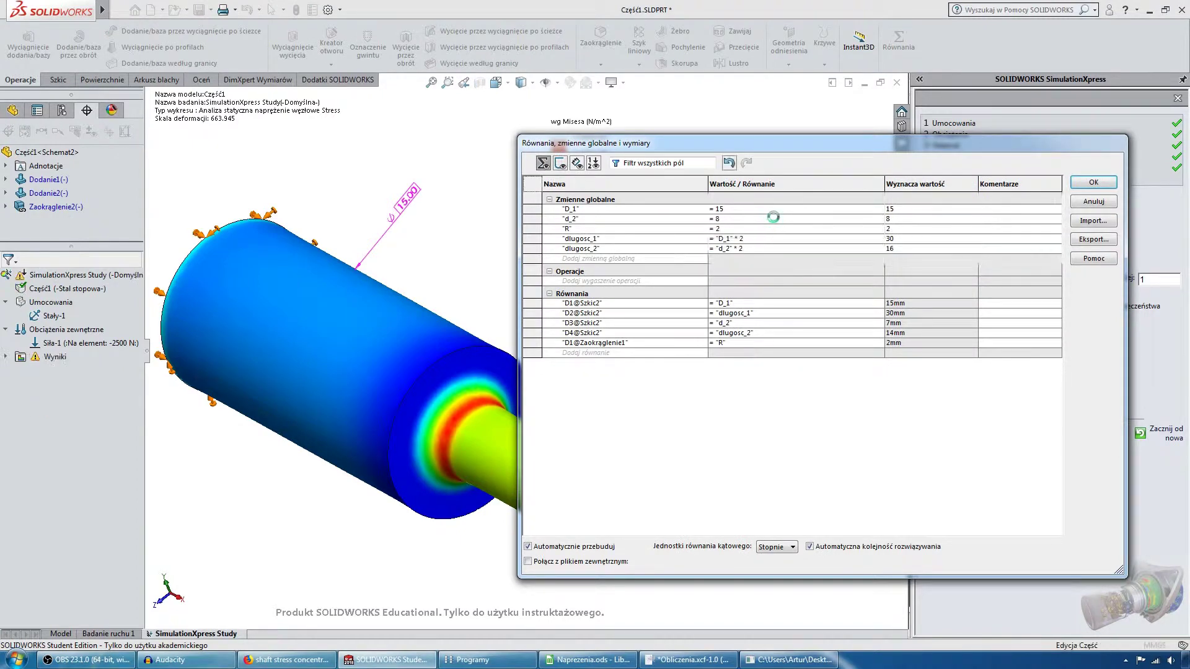
click(1094, 182)
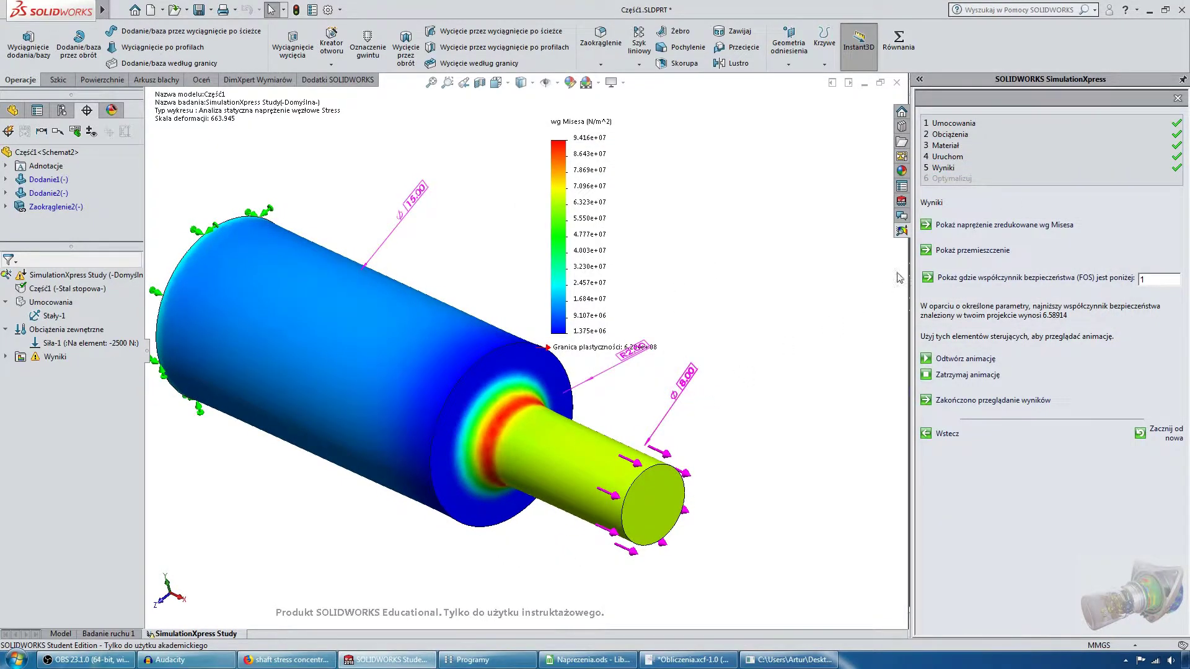
right_click(107, 276)
Re-run the study on the Ø8 shaft and clear the old 94,2 Próba value in C53
click(137, 310)
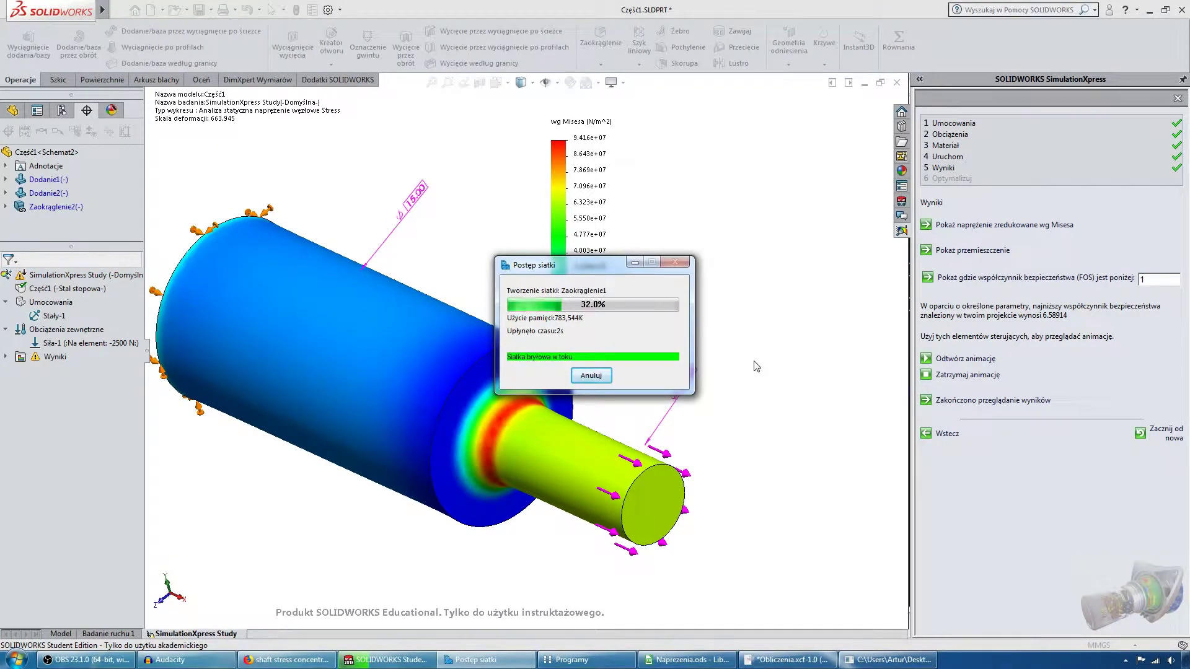
click(688, 660)
key(Up)
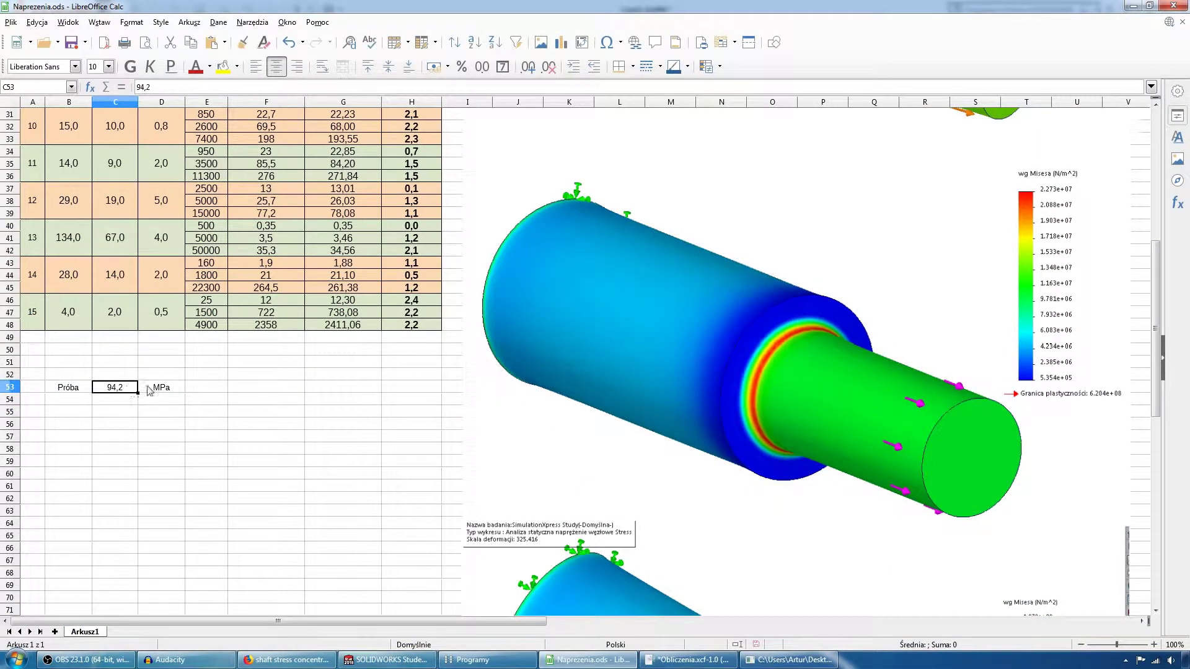
key(Delete)
click(242, 448)
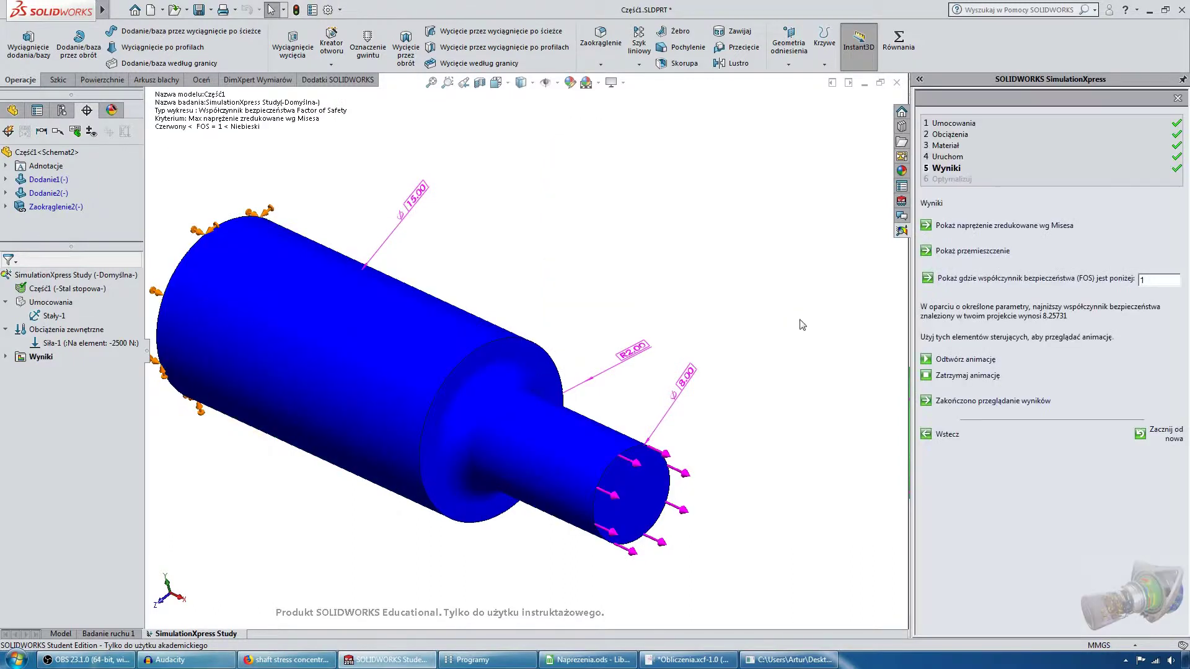
Show the Ø8 von Mises plot (max 7.514e+07 N/m²) and compare it with the calculator's 76.88 MPa
click(998, 225)
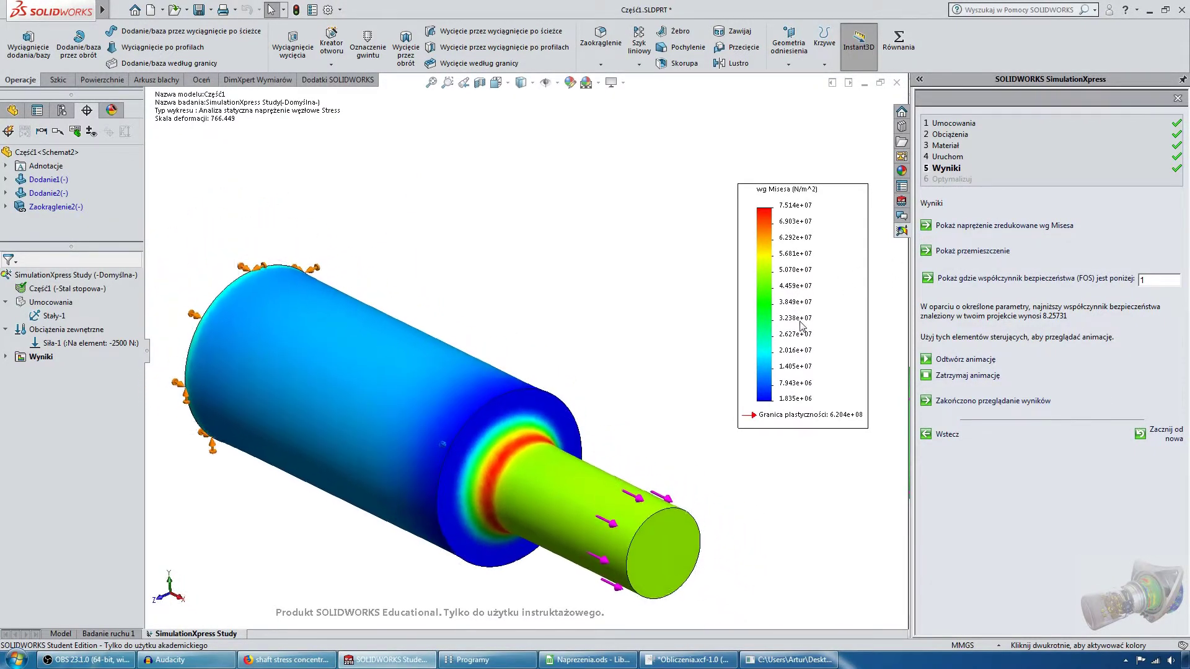
drag(802, 326, 685, 256)
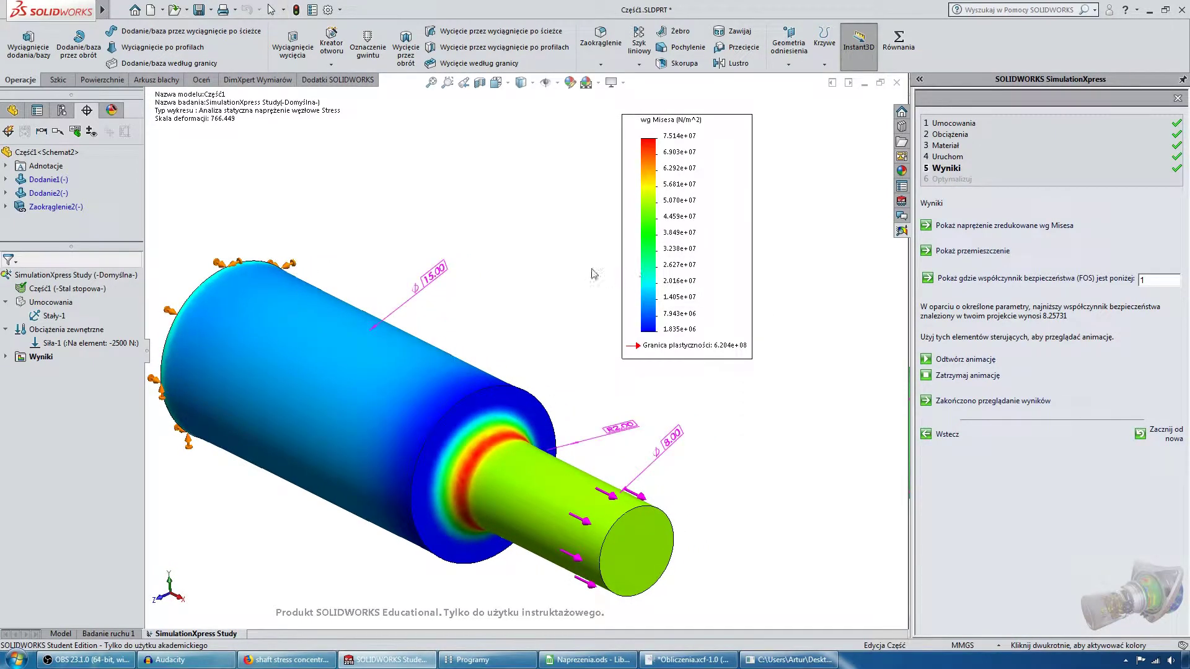
drag(594, 274, 548, 277)
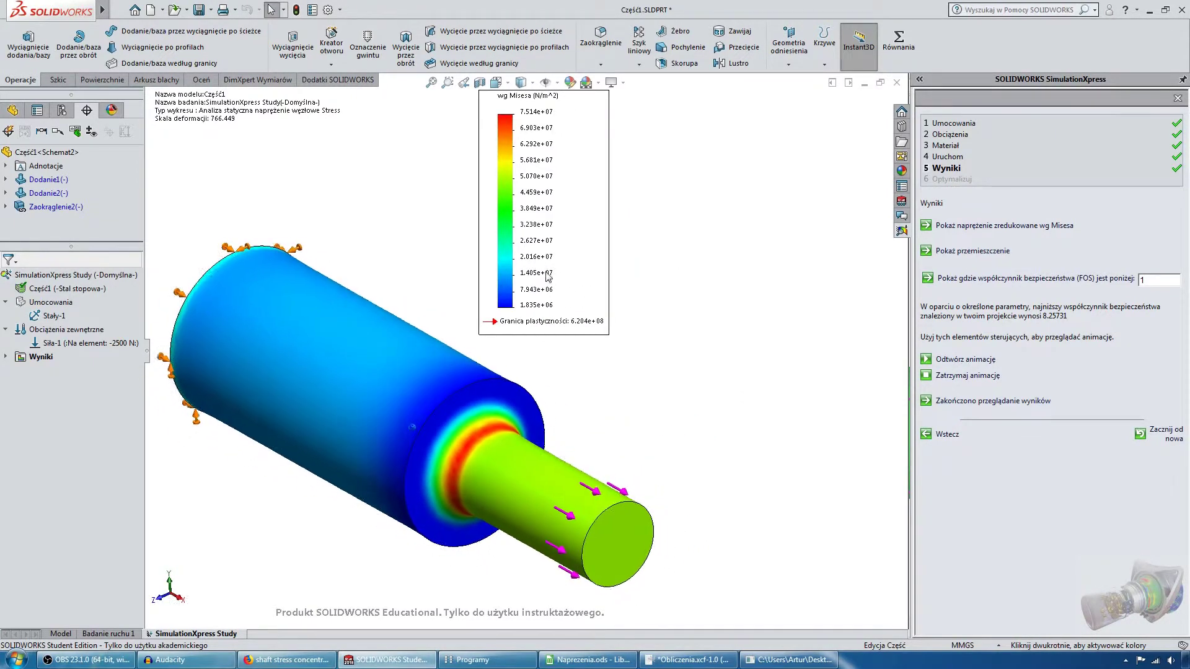
click(785, 660)
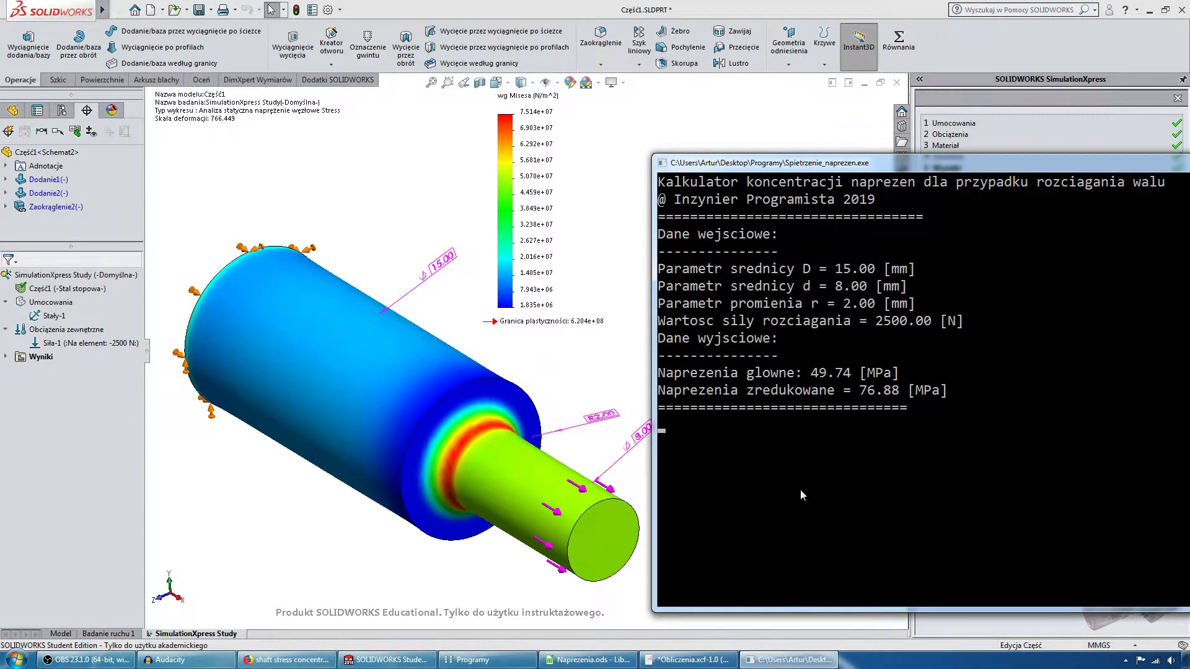
drag(748, 163, 782, 162)
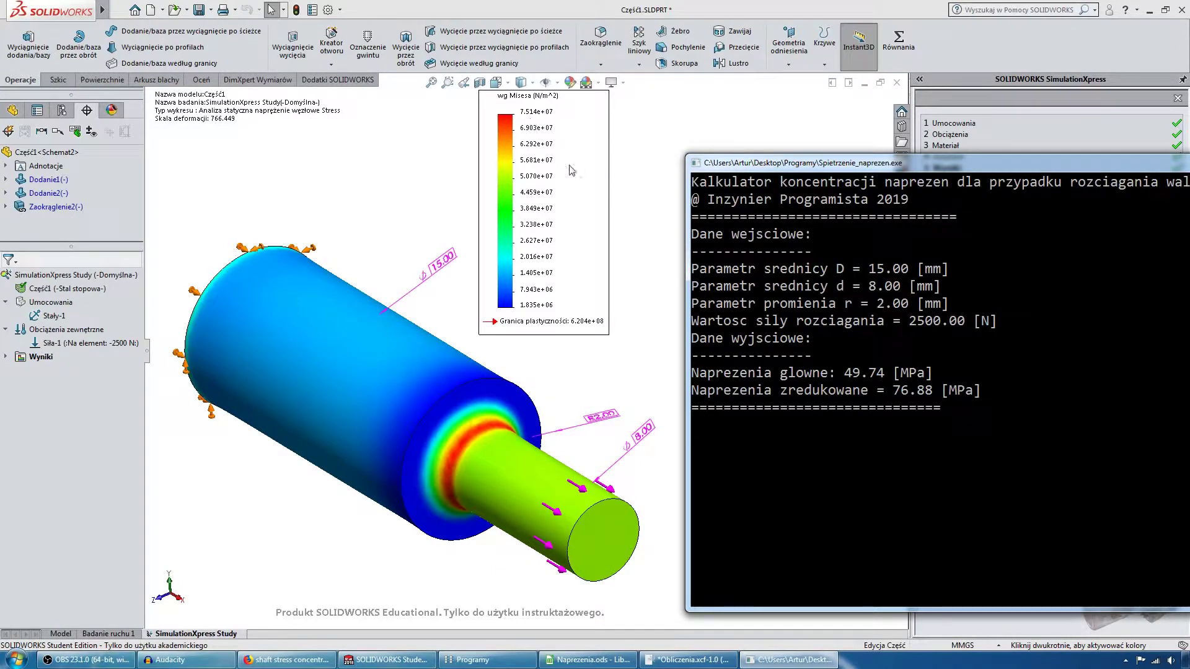
click(647, 378)
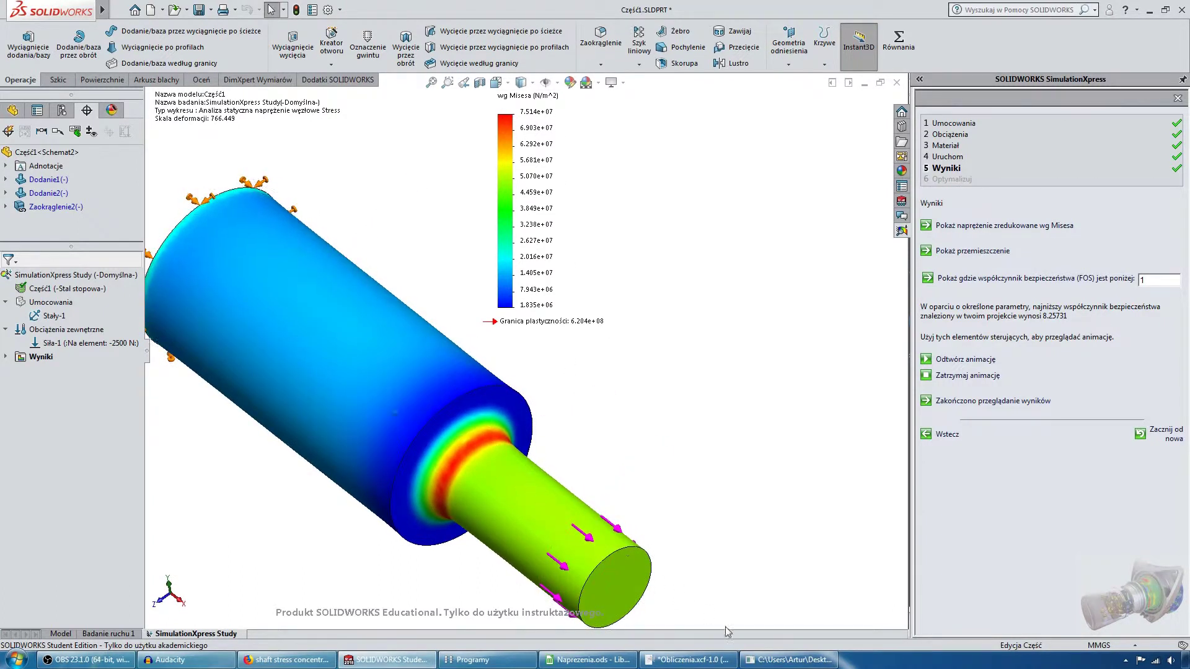
click(561, 660)
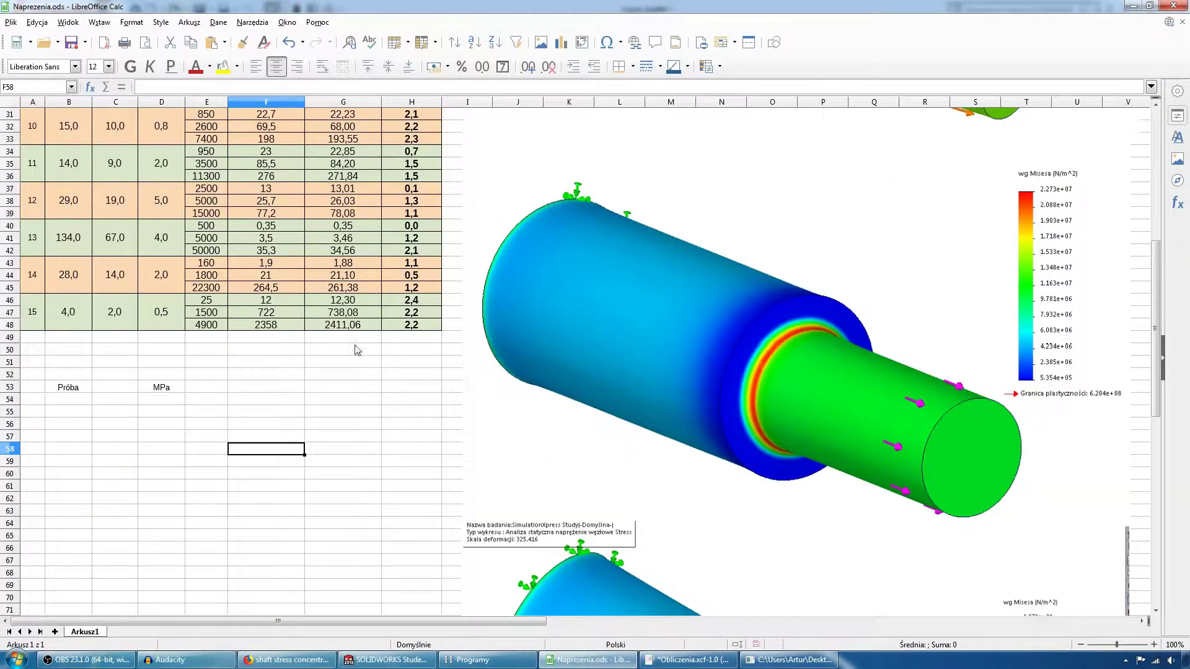
Enter the SOLIDWORKS stress 75,1 in cell F49
click(277, 340)
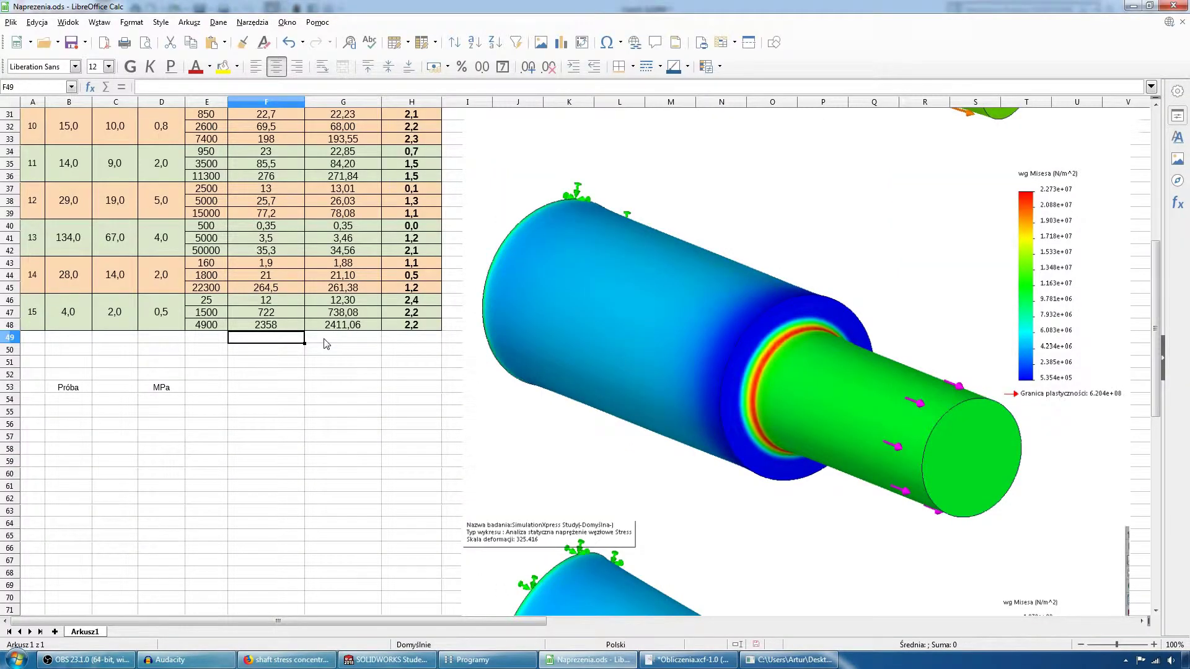
scroll(326, 344, up, 10)
scroll(283, 221, down, 8)
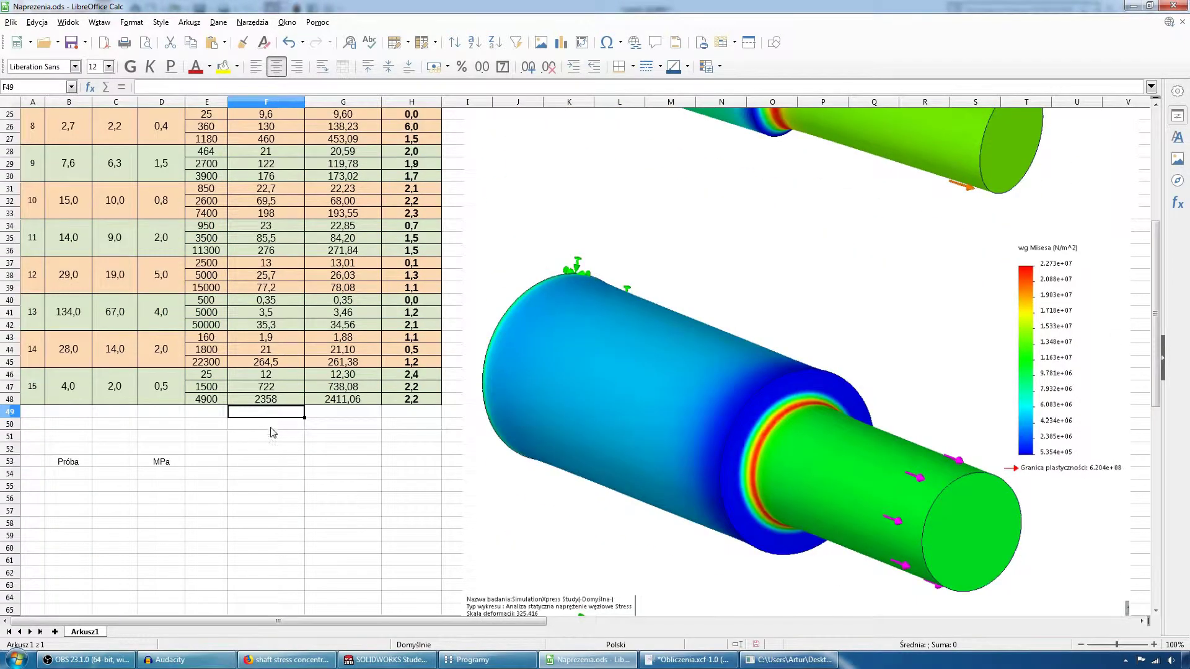
key(alt+Tab)
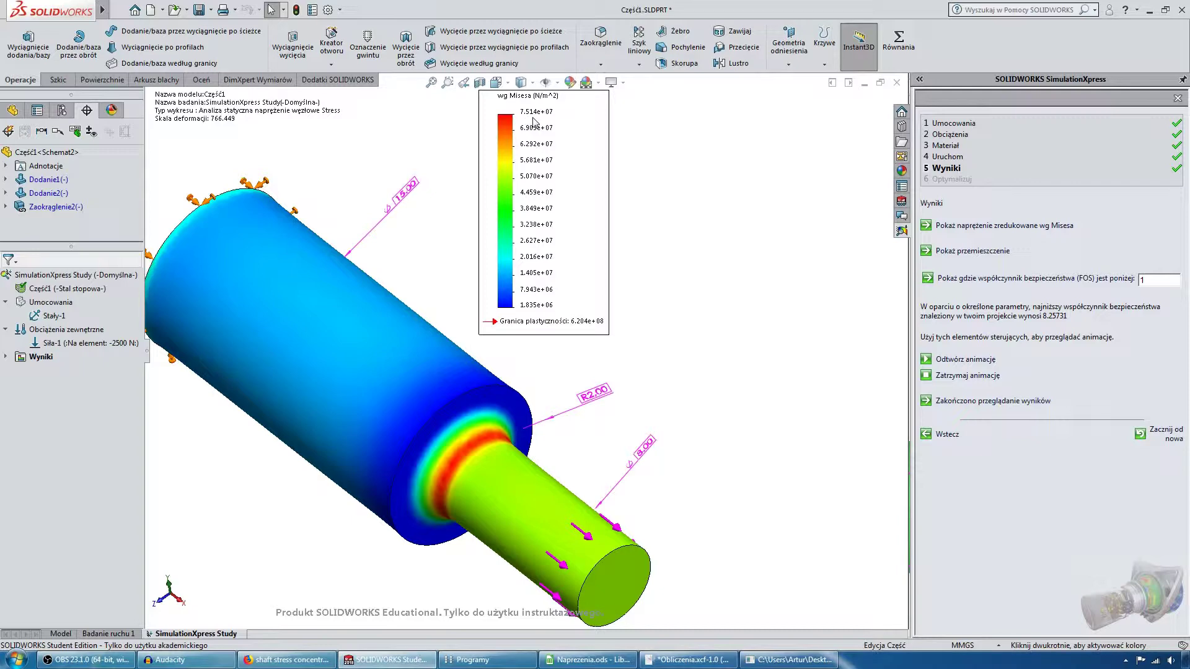
key(alt+Tab)
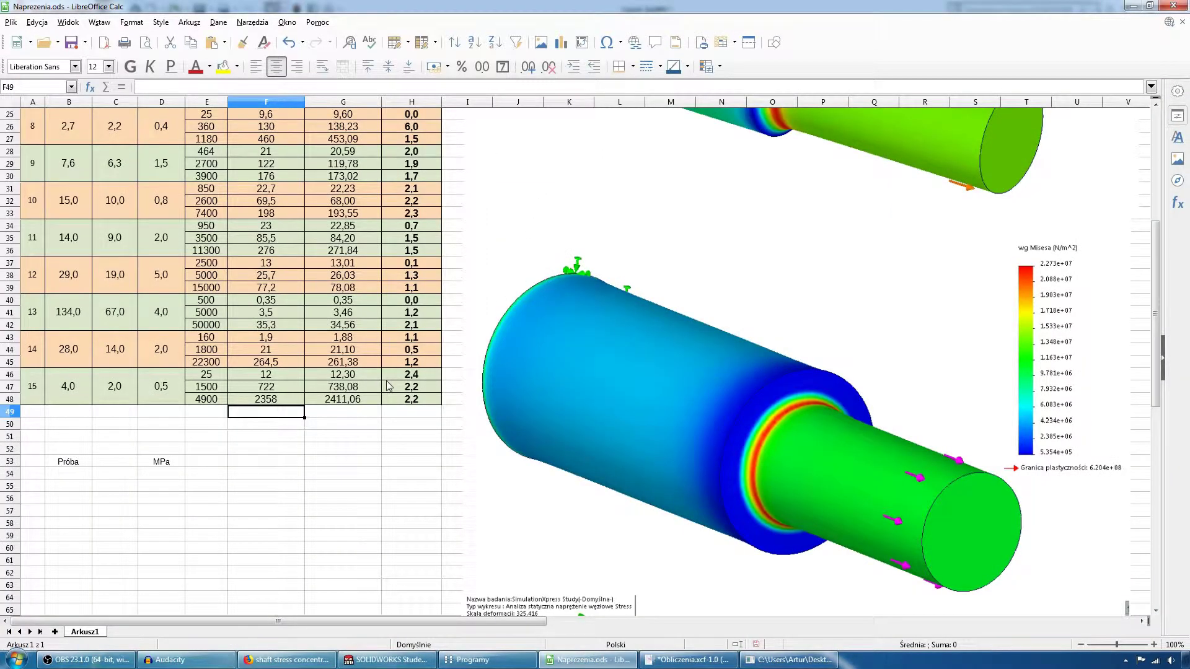
text(75,1)
key(Tab)
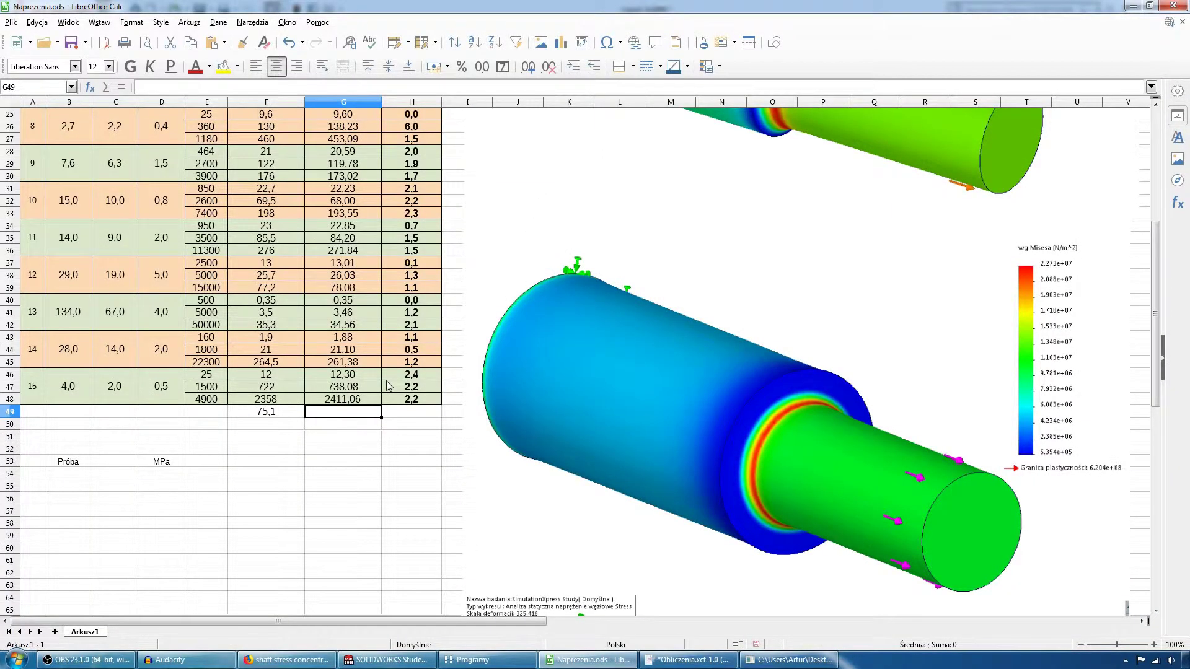
Enter the analytical stress 76,88 in cell G49
key(alt+Tab)
click(763, 659)
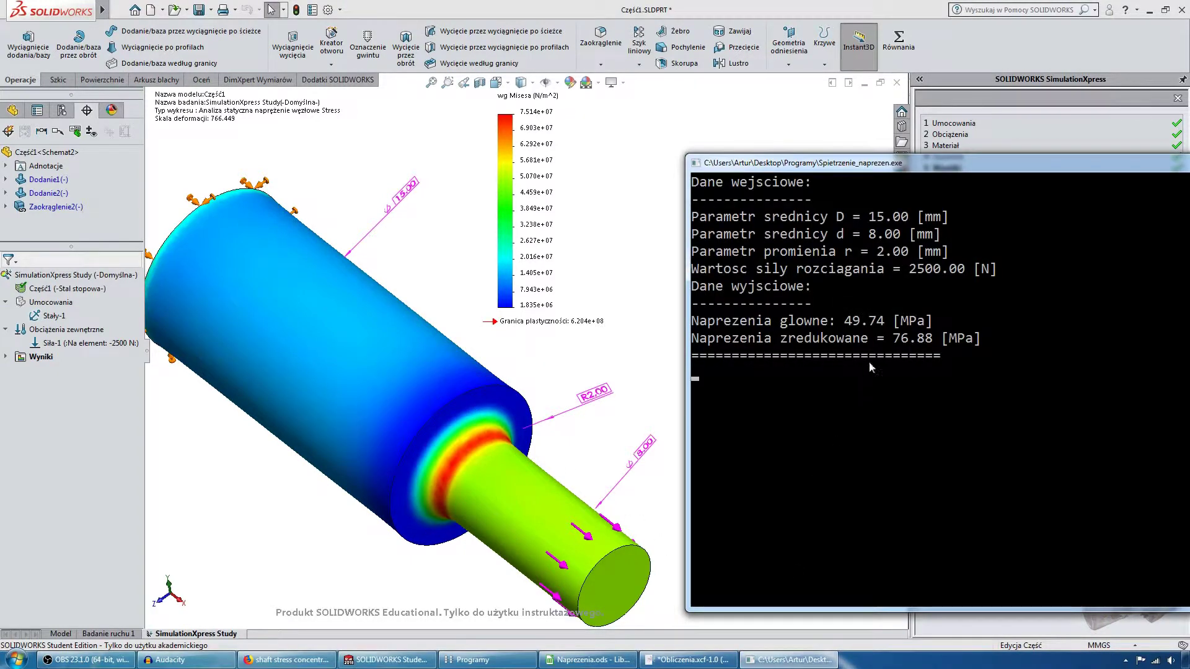
click(615, 368)
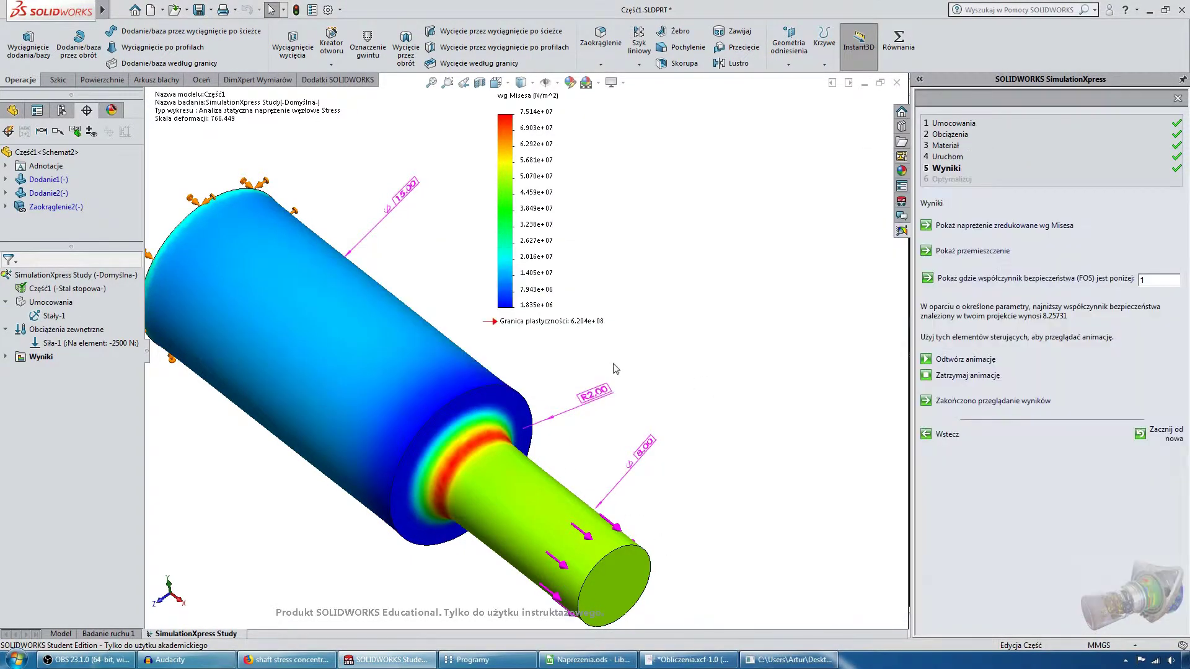
click(589, 659)
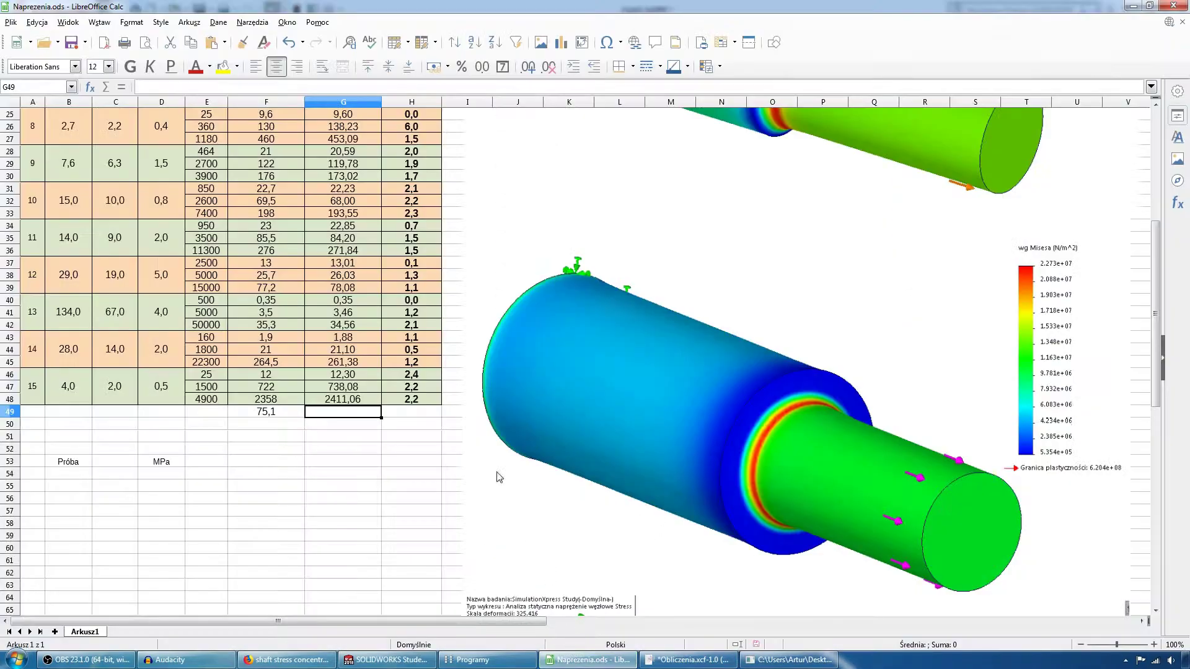
text(76)
text(,88)
key(Return)
Copy the H48 difference formula down to H49, giving a 2,3 % difference
click(428, 397)
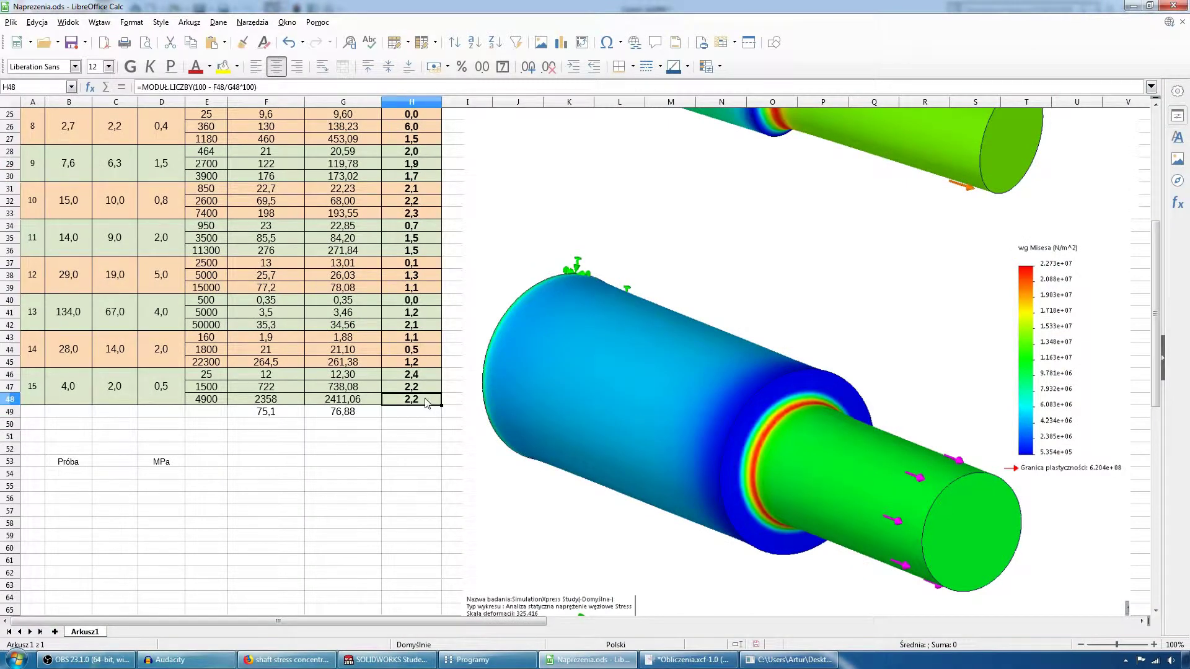
drag(441, 407, 441, 417)
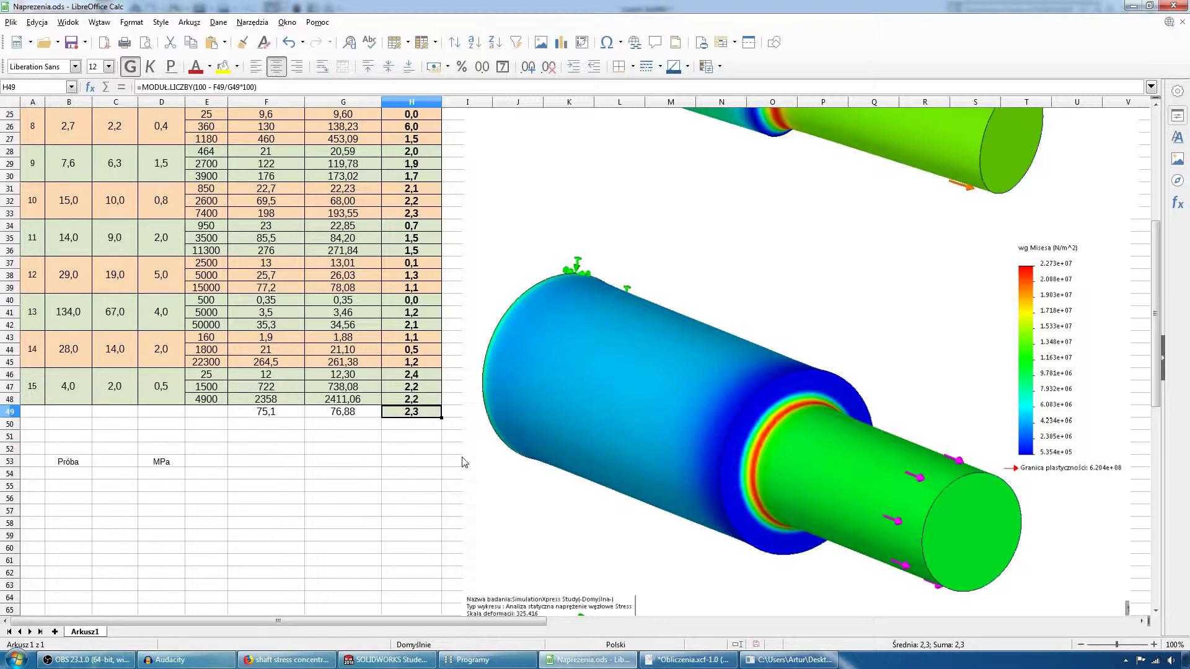
click(417, 466)
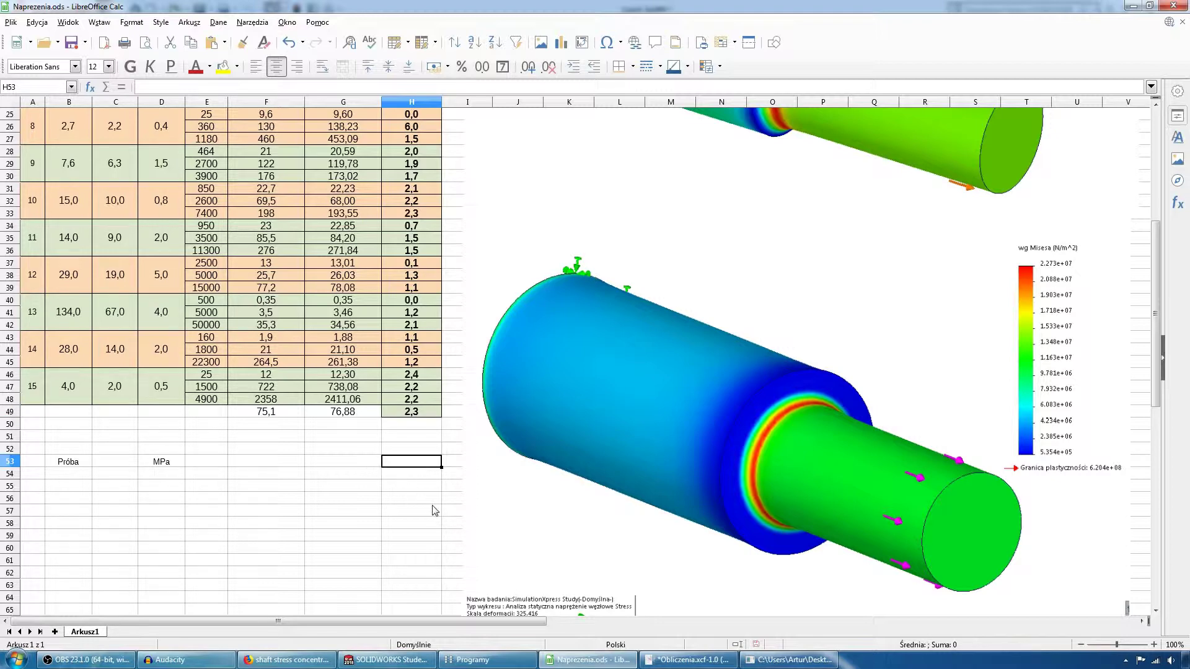
click(783, 663)
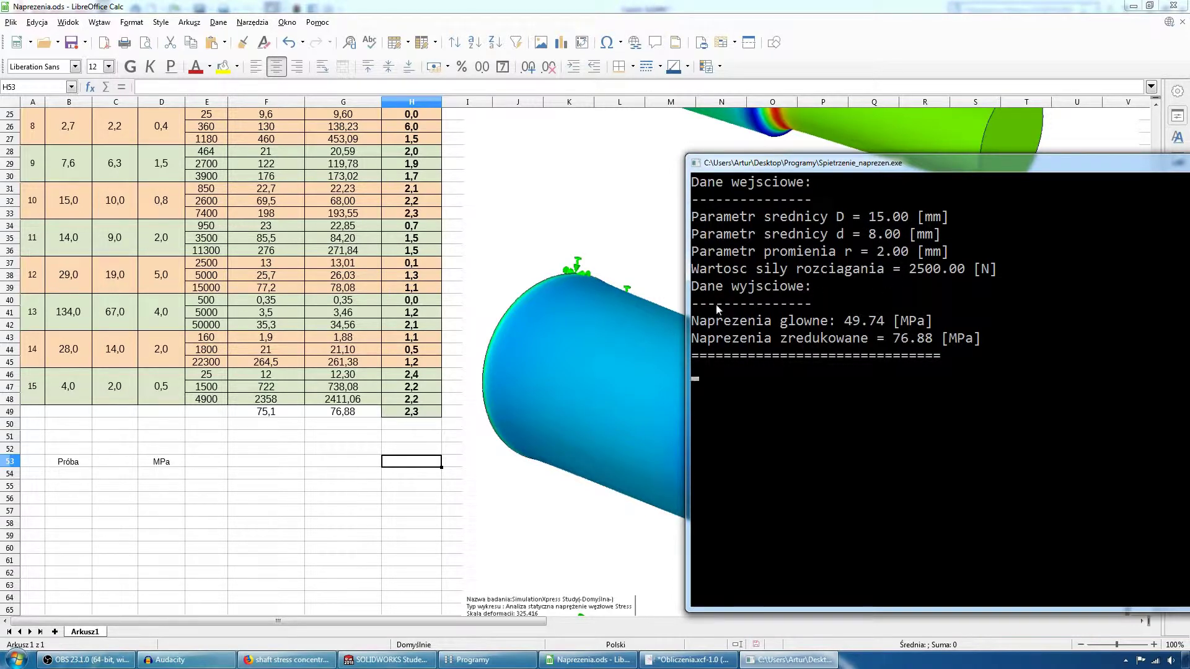
click(76, 489)
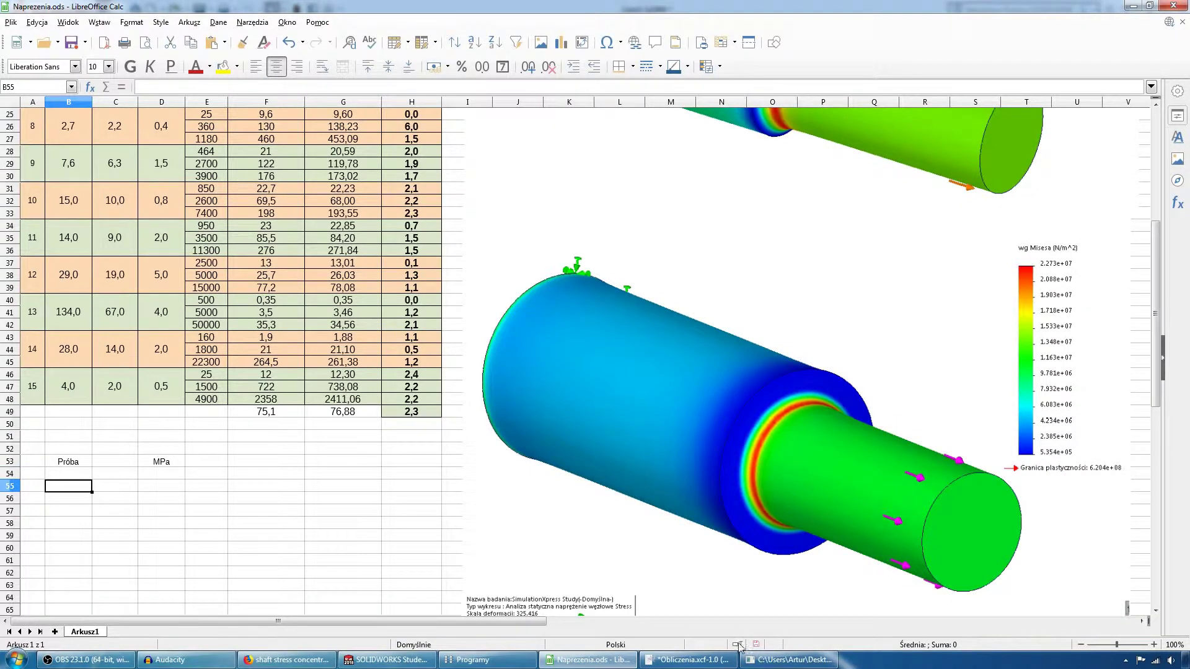
click(787, 659)
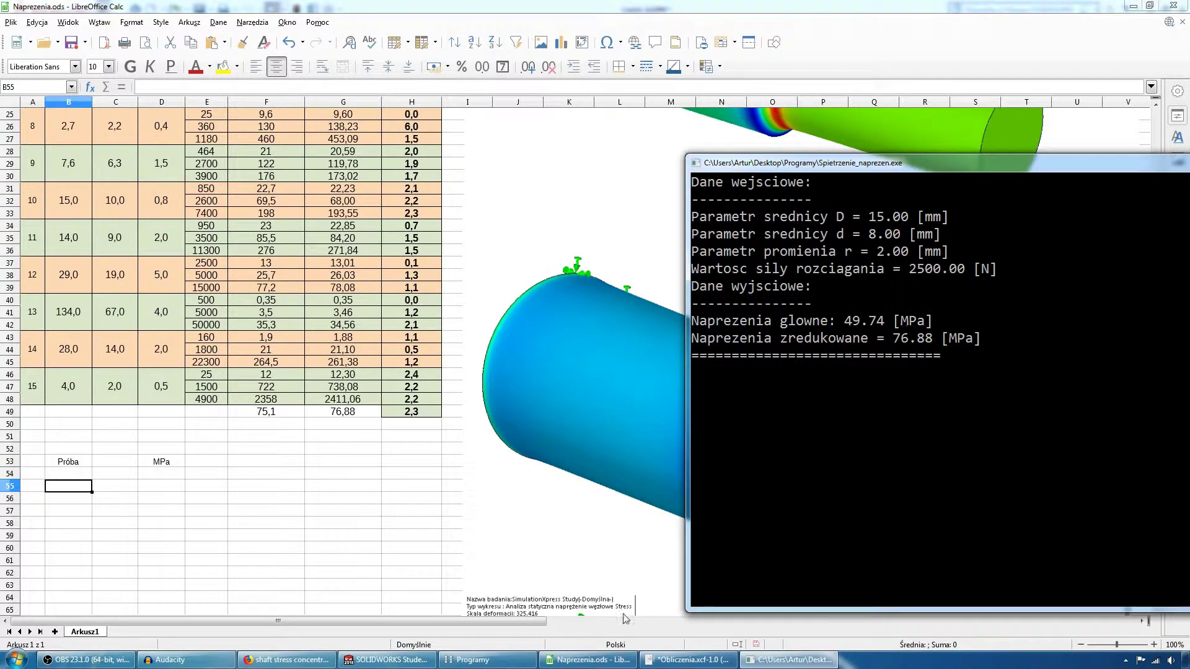
Circle the M8 thread cross-section area formula in blue on the calculation notes
click(688, 659)
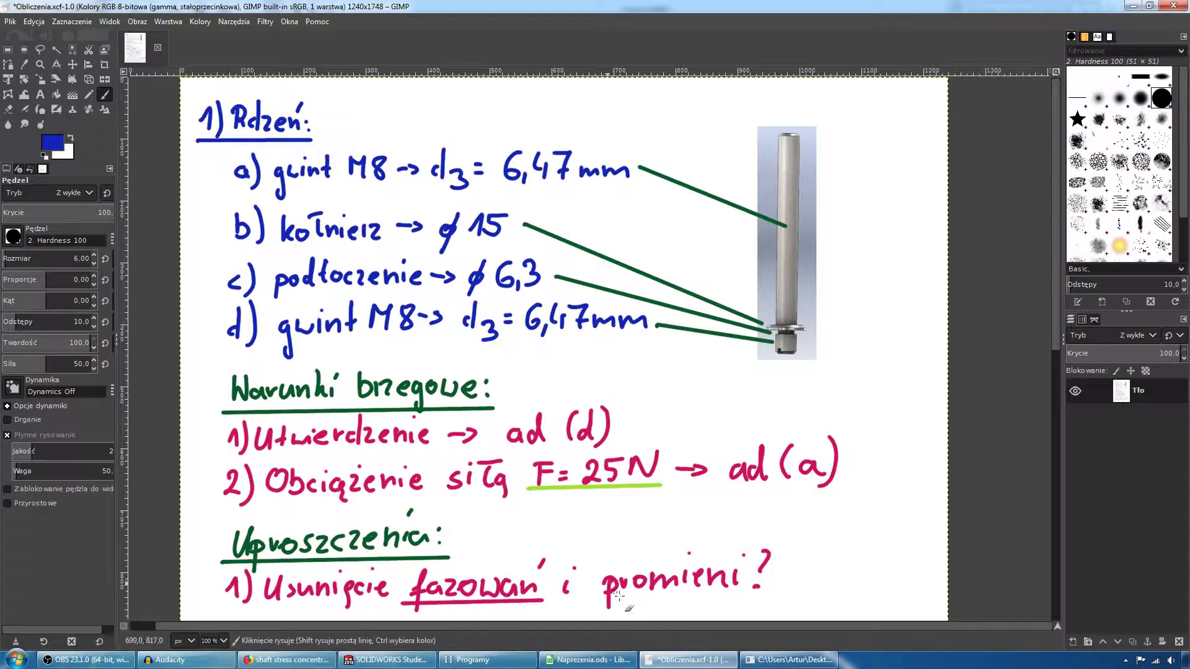
scroll(618, 597, down, 5)
scroll(618, 597, down, 5)
scroll(380, 447, up, 5)
scroll(379, 448, down, 2)
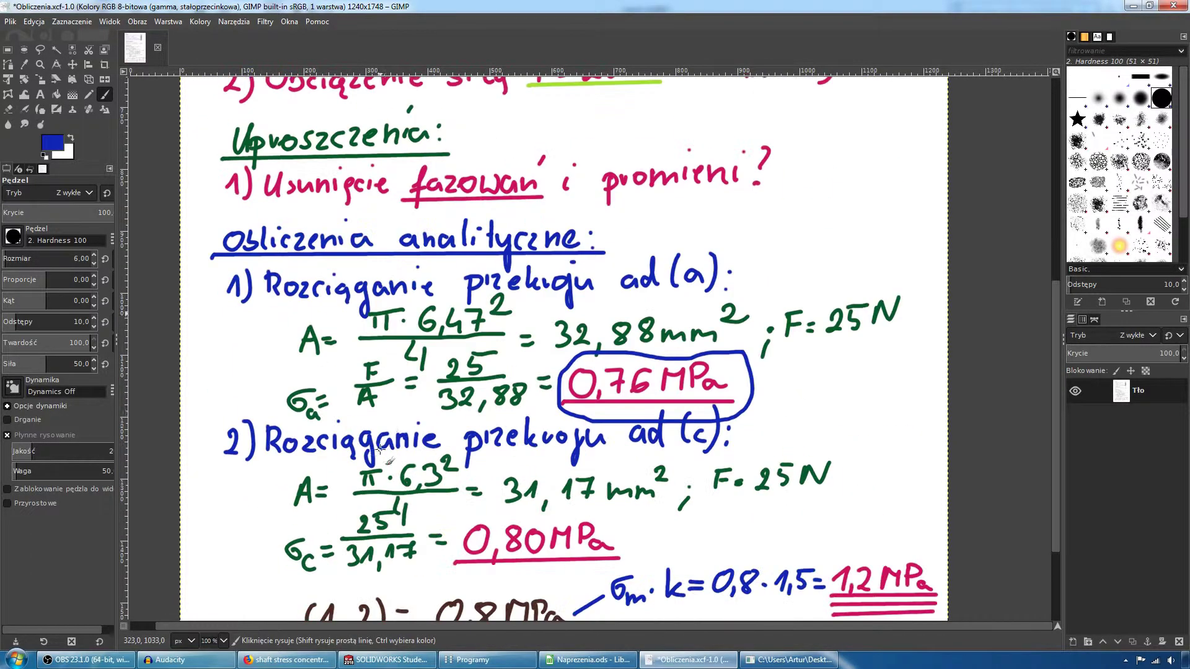
drag(319, 313, 515, 291)
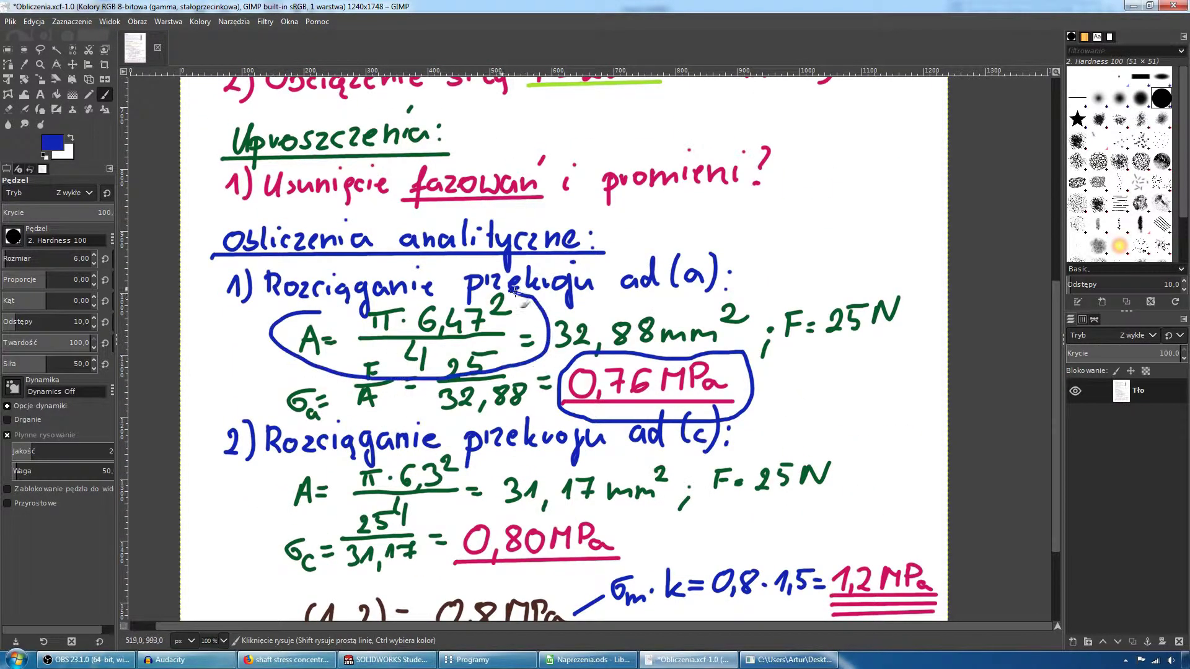
Minimise the calculation notes and reposition the calculator console beside the model
click(787, 659)
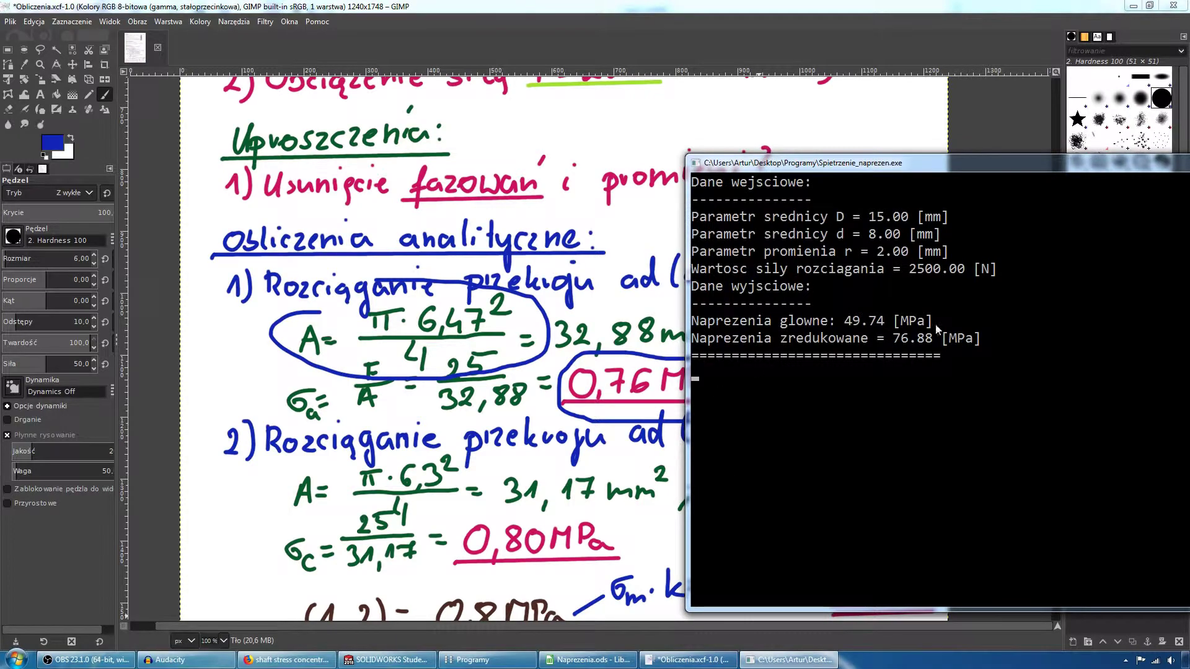
drag(850, 163, 854, 160)
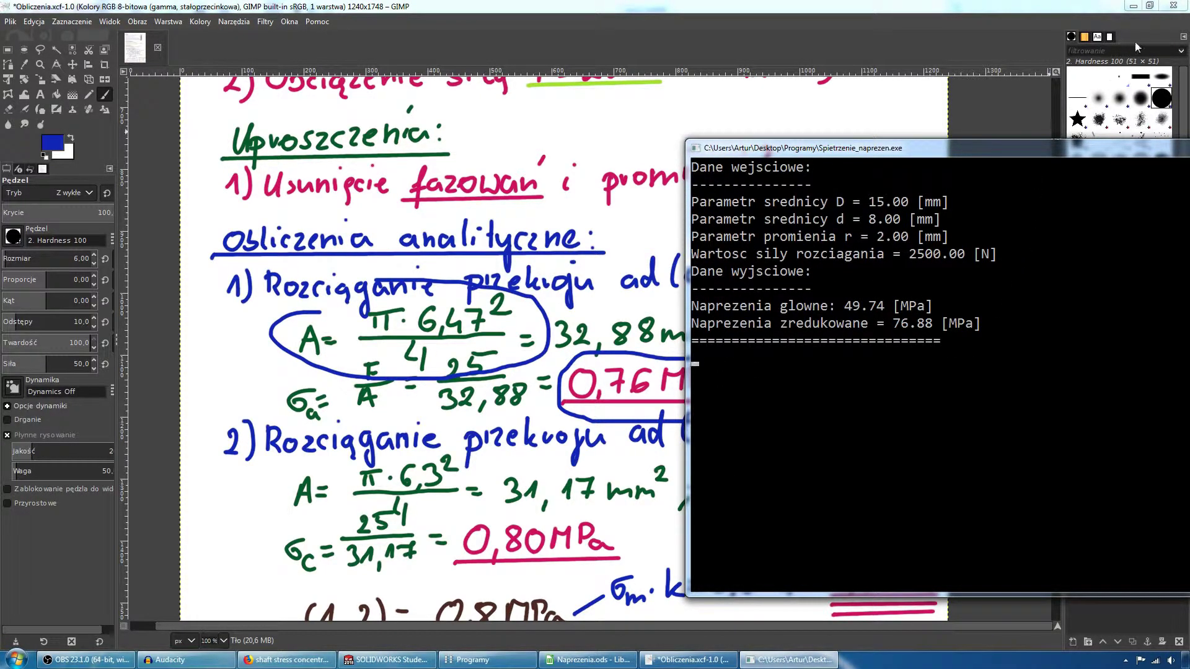
click(1133, 6)
drag(909, 155, 753, 154)
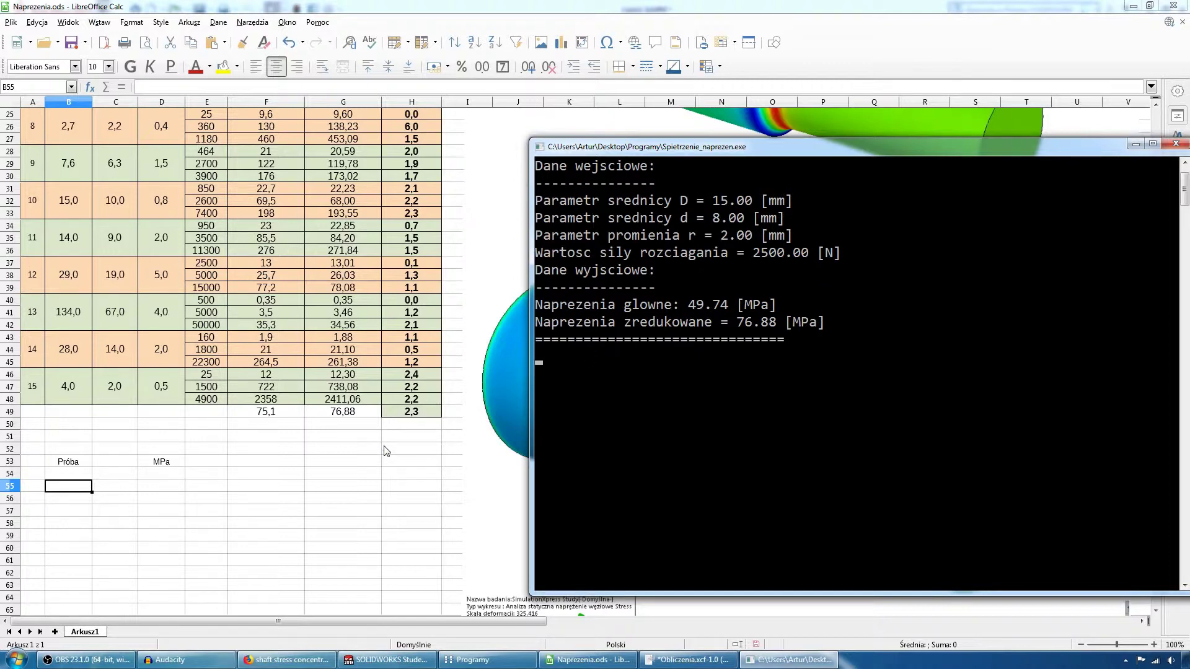
Shrink and minimise the calculator console, then review the comparison table
scroll(387, 437, up, 1)
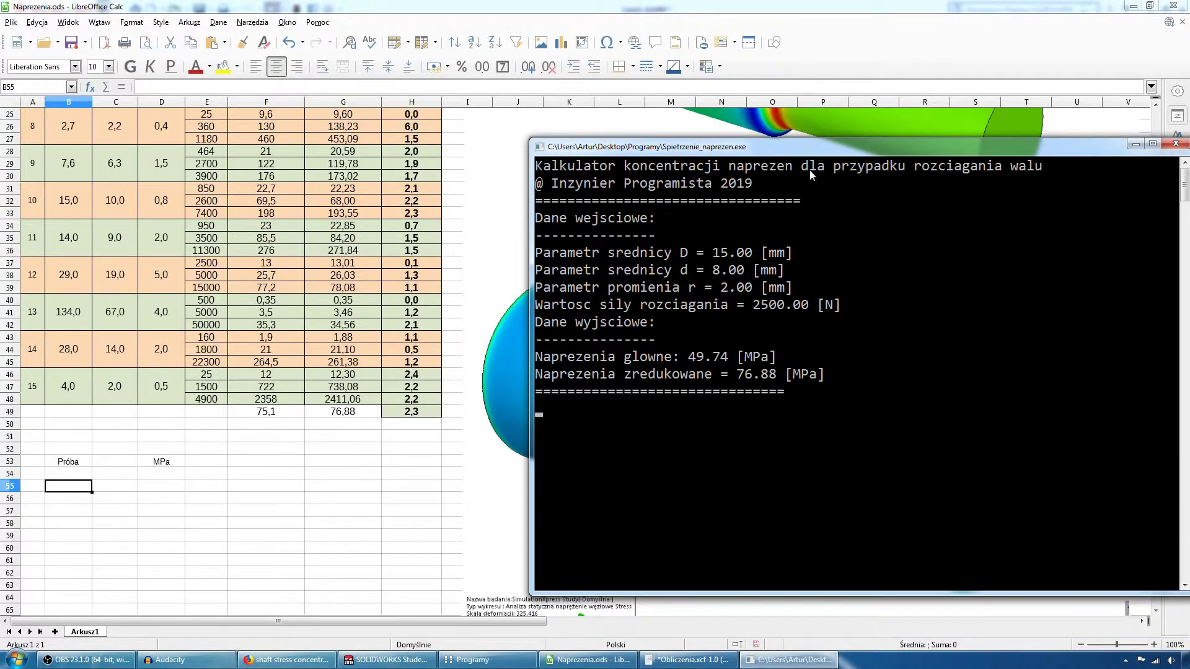
drag(813, 148, 783, 114)
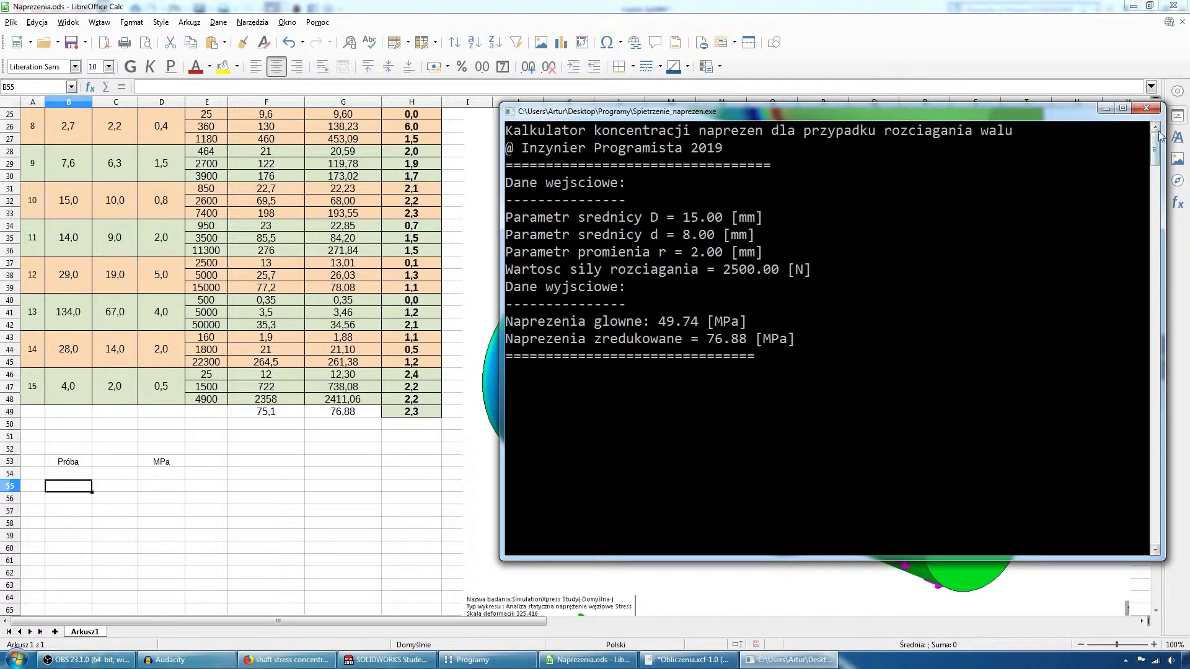
drag(1170, 109, 1143, 182)
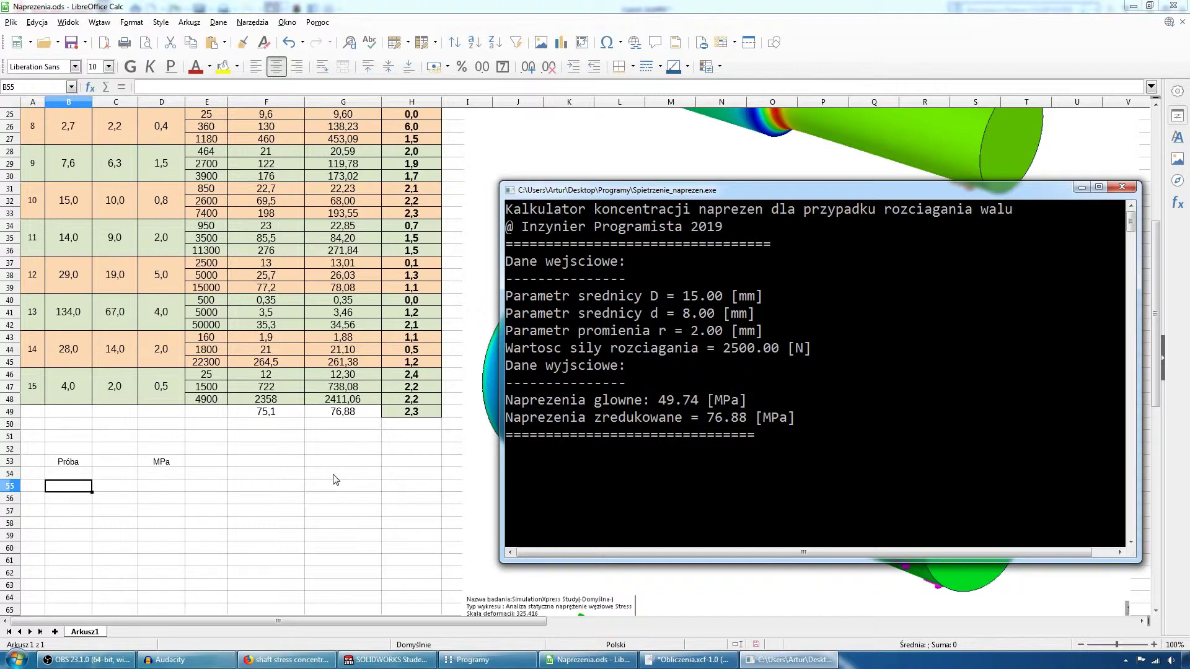
click(1087, 185)
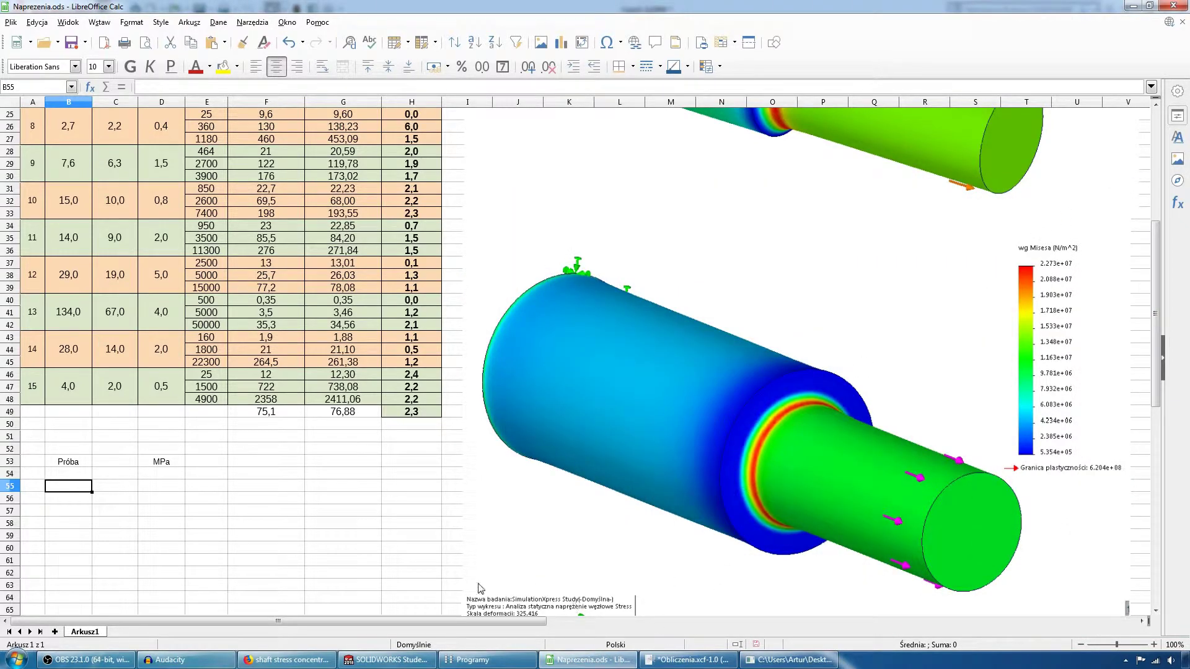
scroll(419, 484, up, 3)
scroll(419, 484, up, 3)
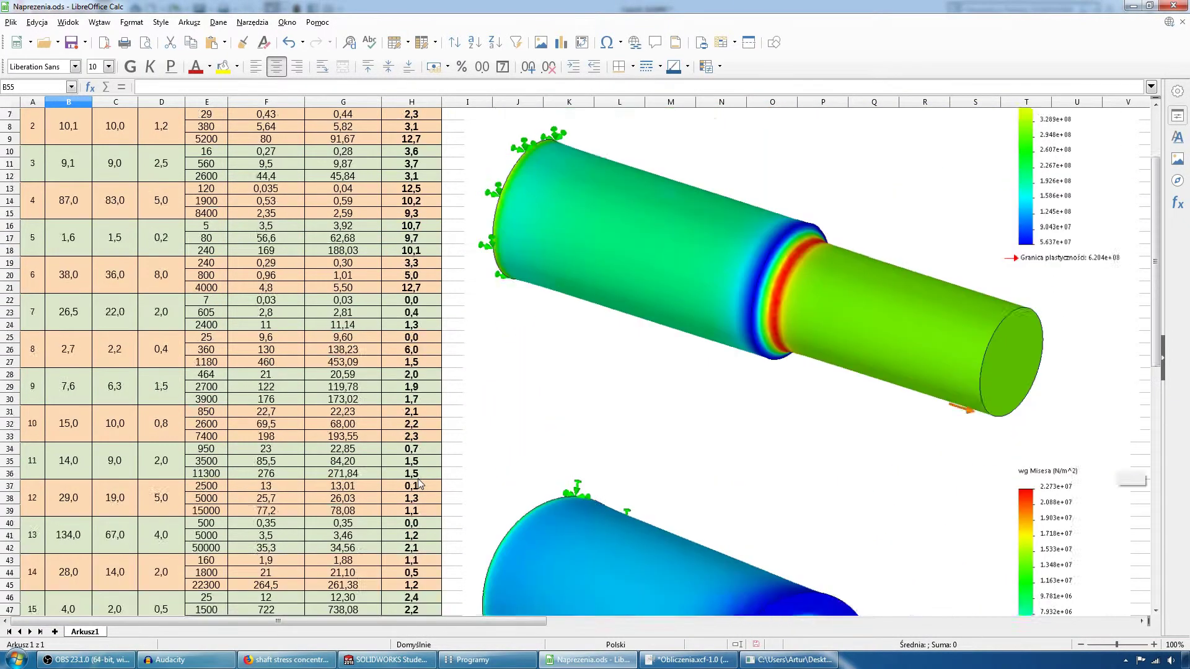
scroll(419, 484, up, 2)
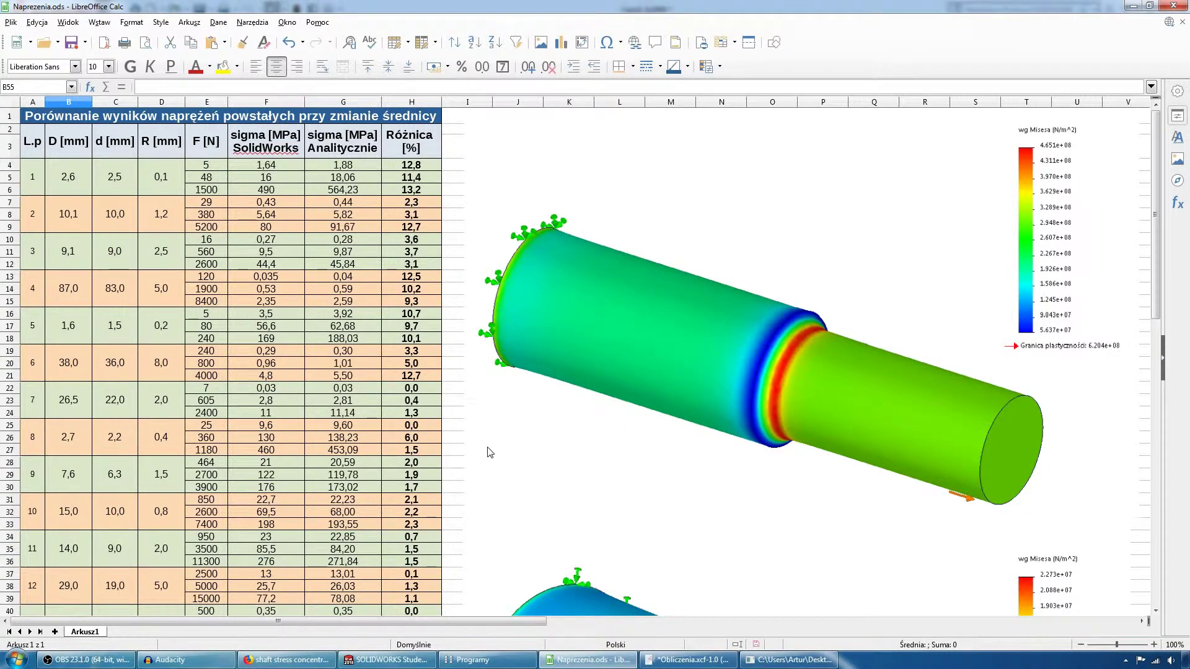
scroll(493, 451, down, 2)
scroll(635, 450, down, 4)
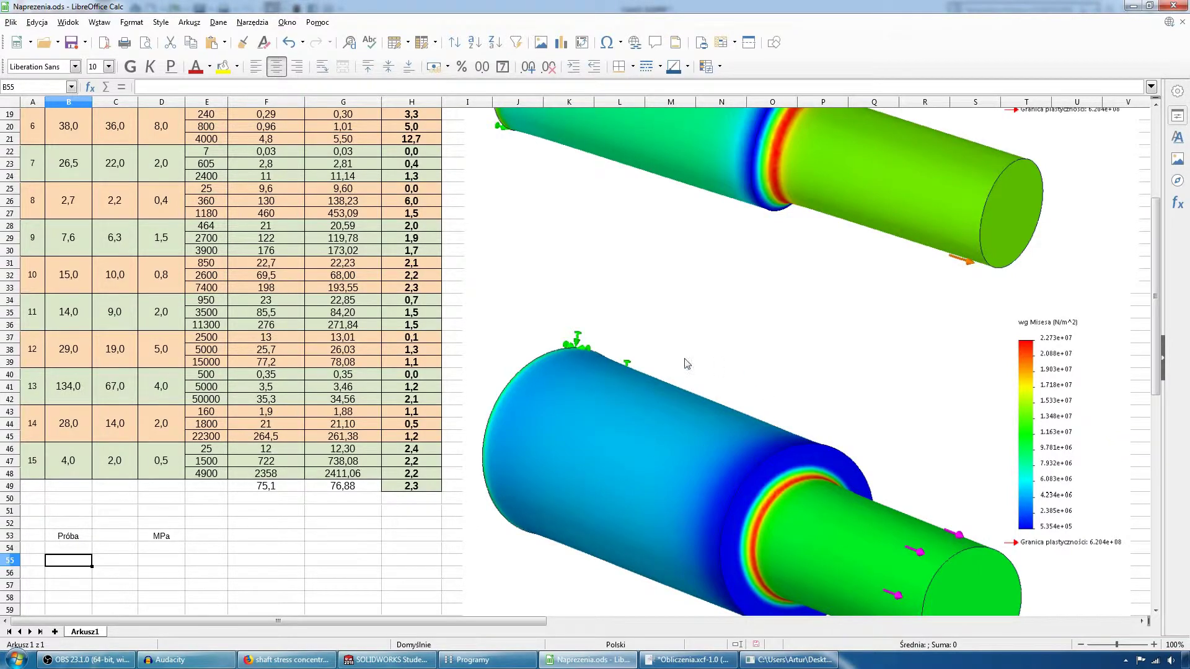
scroll(615, 464, down, 3)
scroll(490, 443, down, 4)
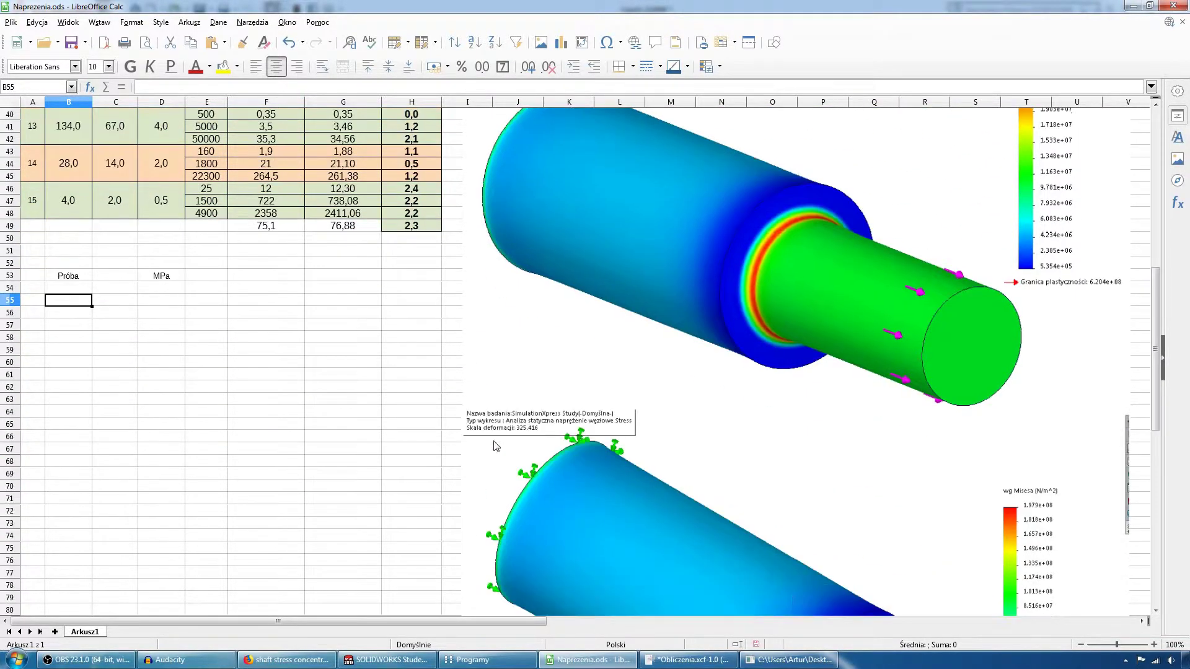
Shift the console left, then bring the Calc comparison table forward, scrolled to its top
click(787, 659)
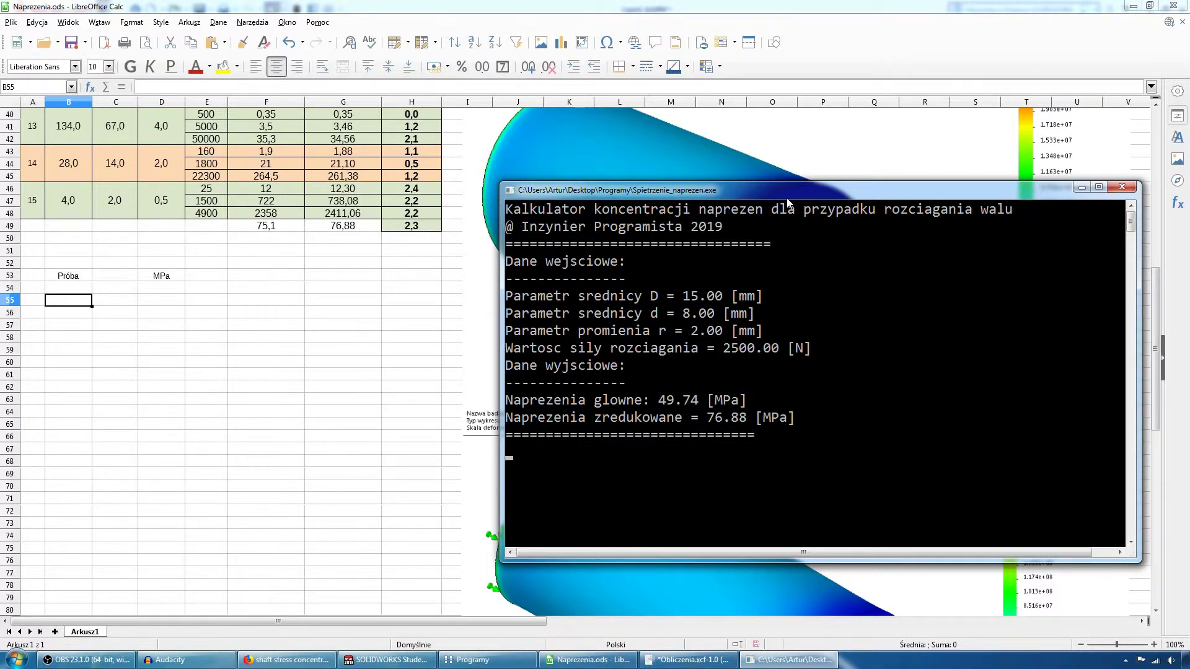
drag(788, 202, 749, 196)
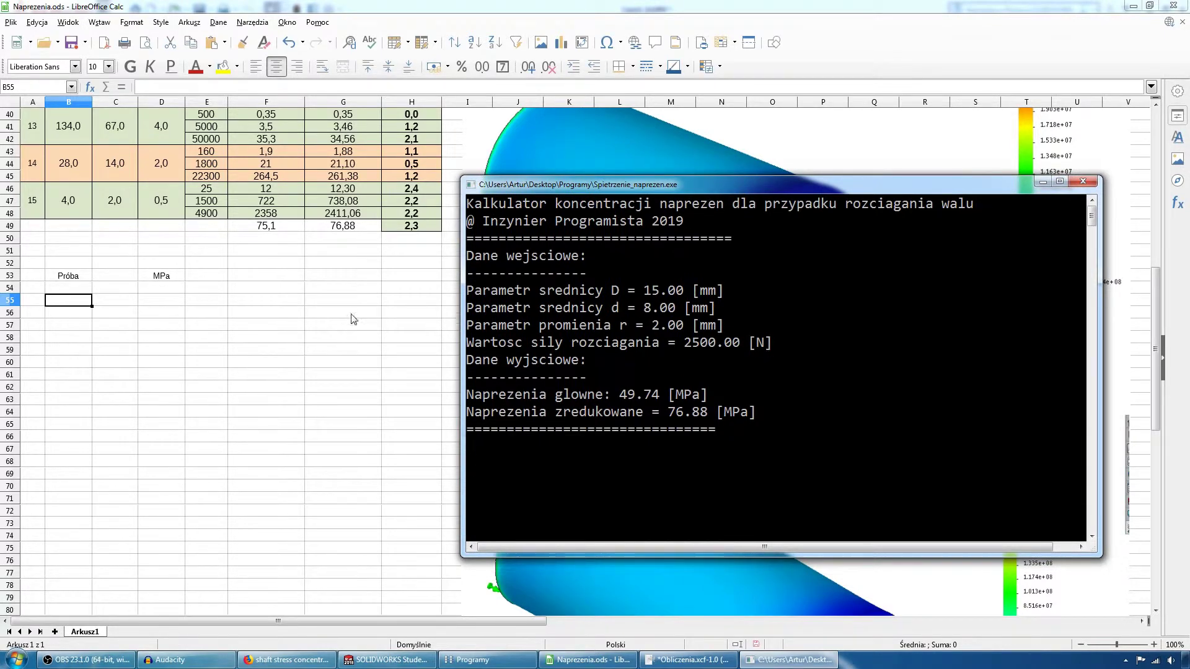
click(330, 301)
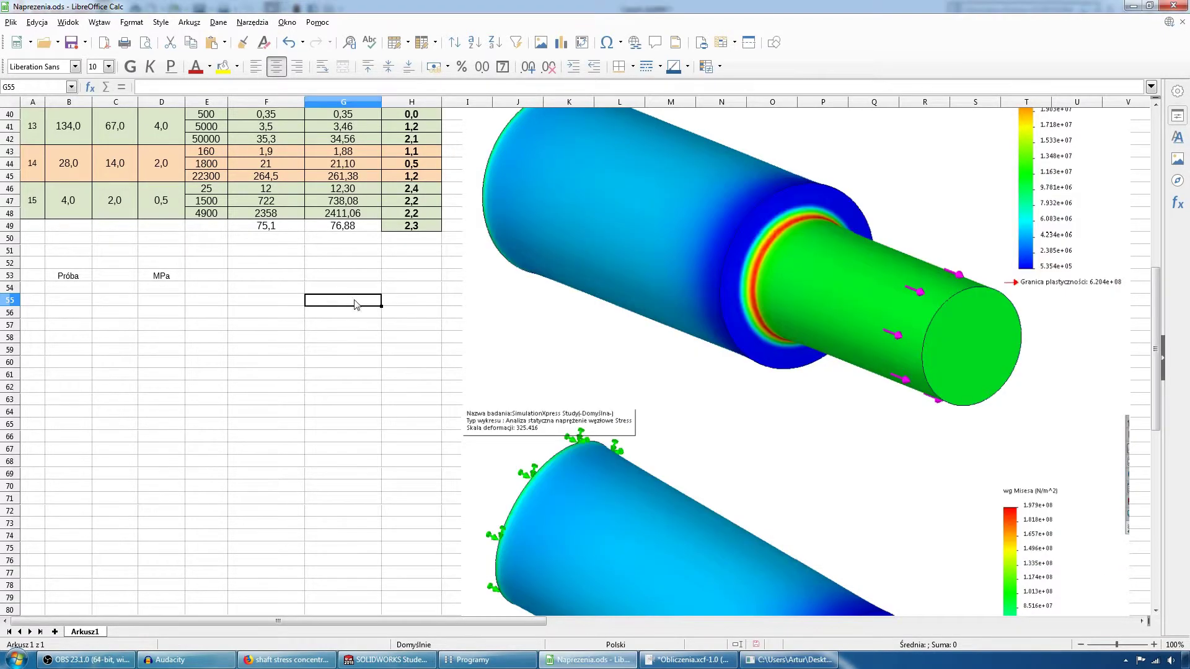
scroll(356, 303, up, 5)
scroll(356, 304, up, 4)
scroll(357, 304, up, 4)
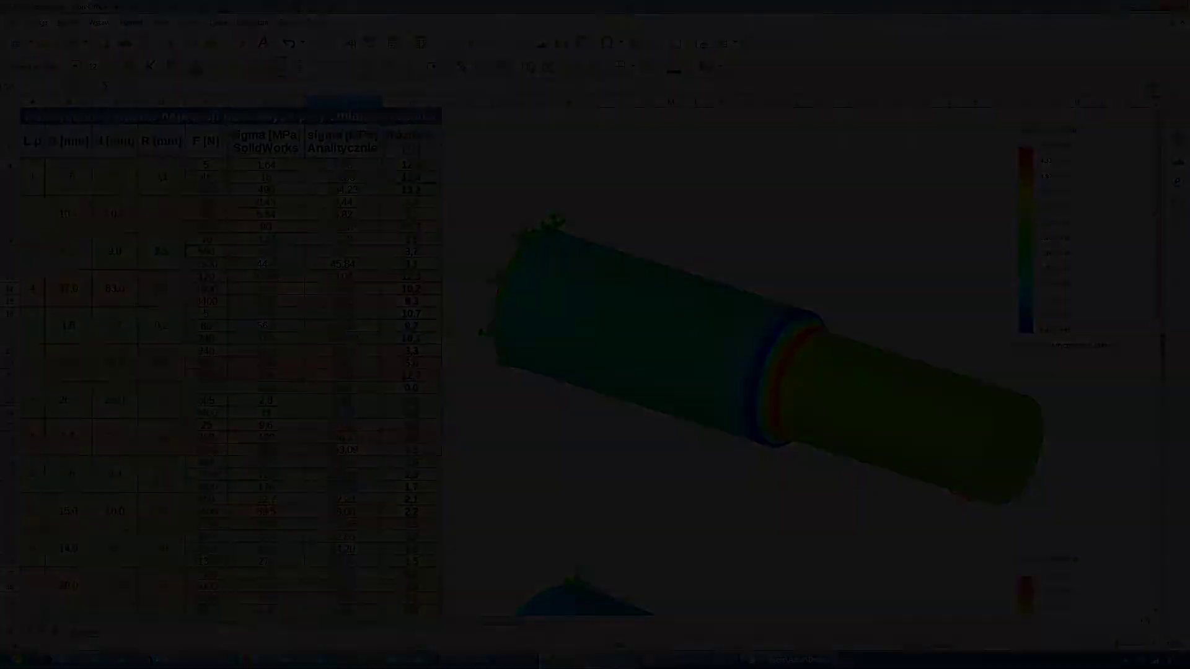